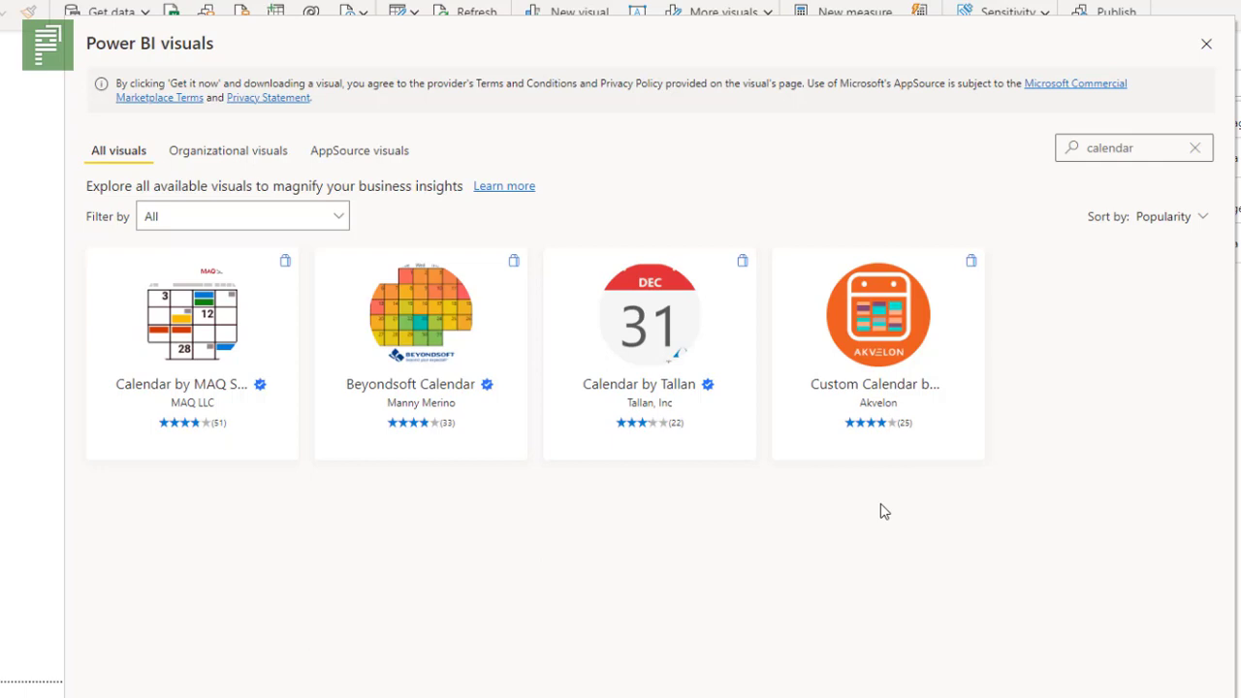
# Open the Beyondsoft Calendar details in AppSource and look through its preview screenshots.
pyautogui.click(405, 426)
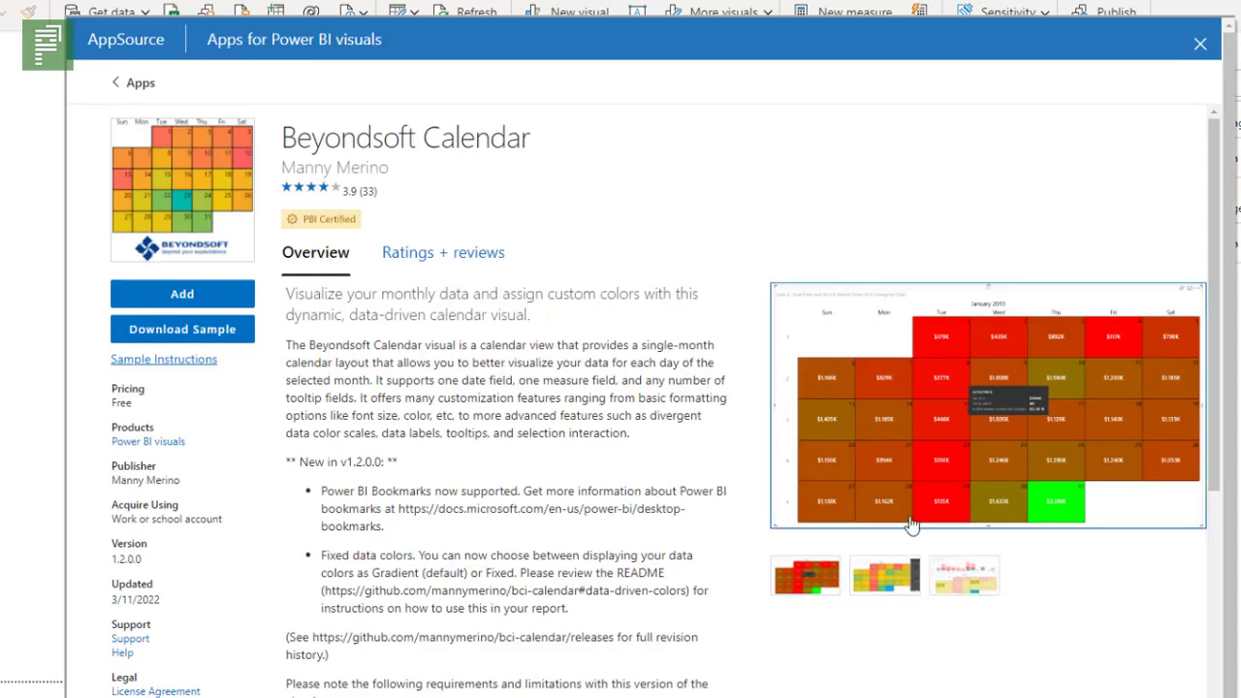
pyautogui.click(894, 589)
pyautogui.click(960, 586)
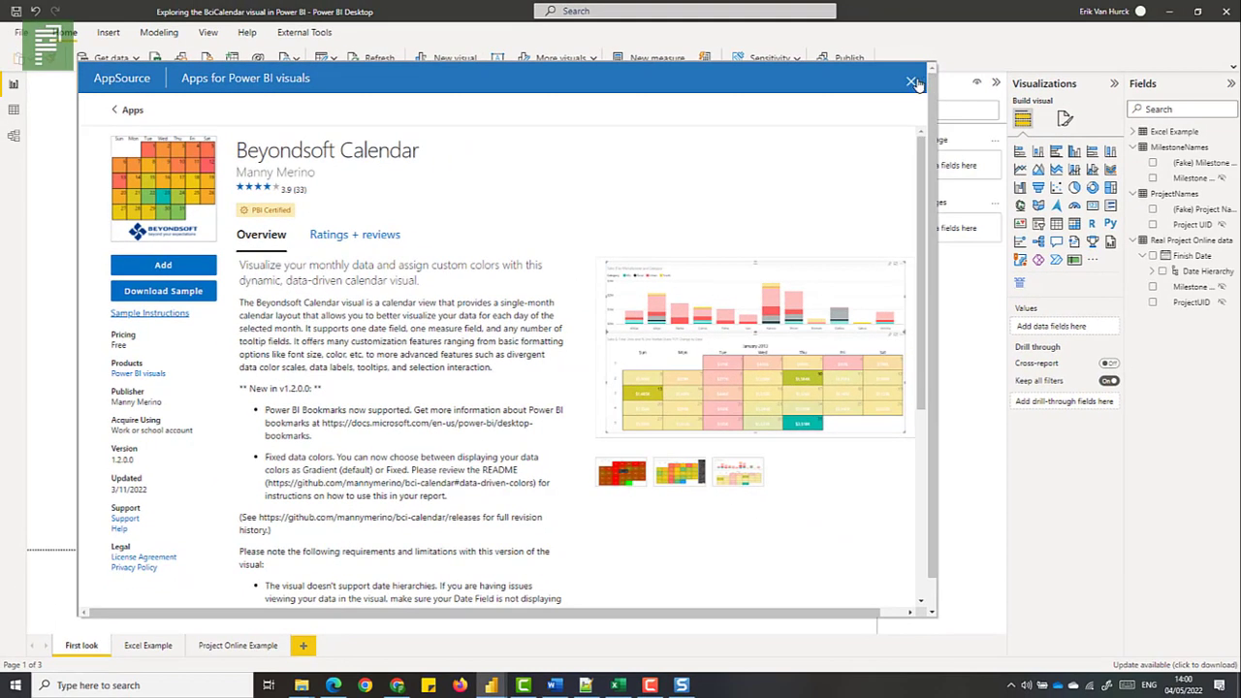
# Close the listing, add a BciCalendar visual, and stretch it across most of the canvas.
pyautogui.click(914, 83)
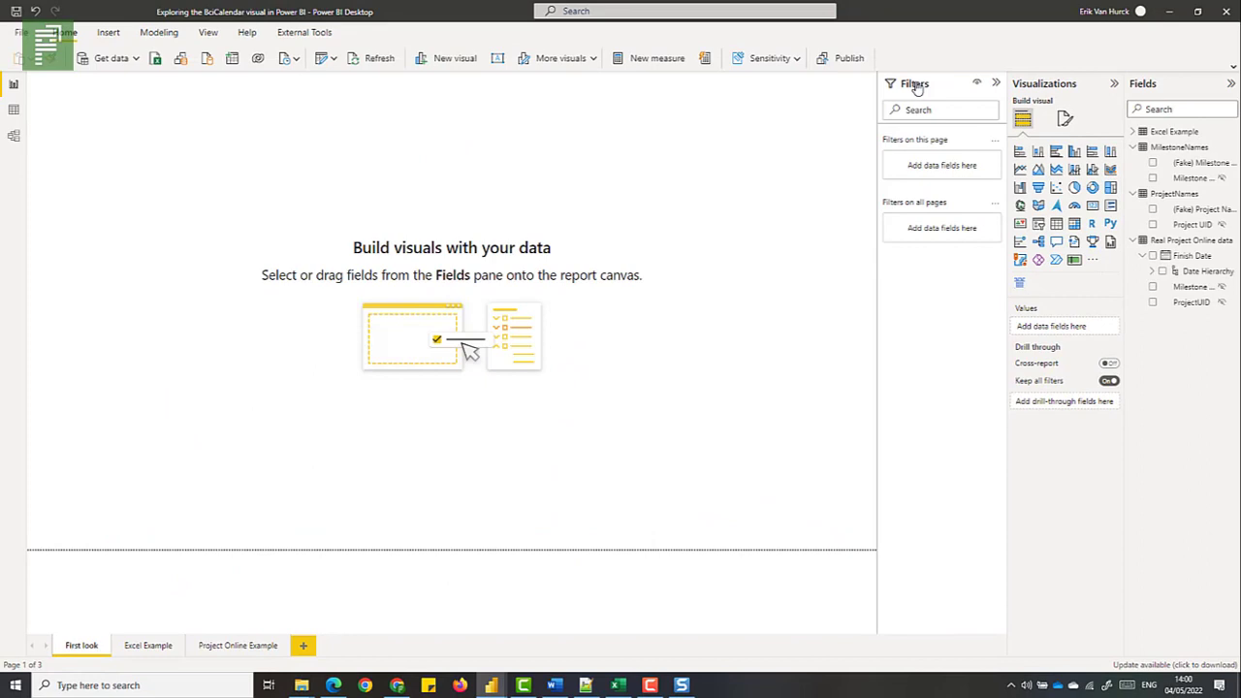
pyautogui.click(1020, 287)
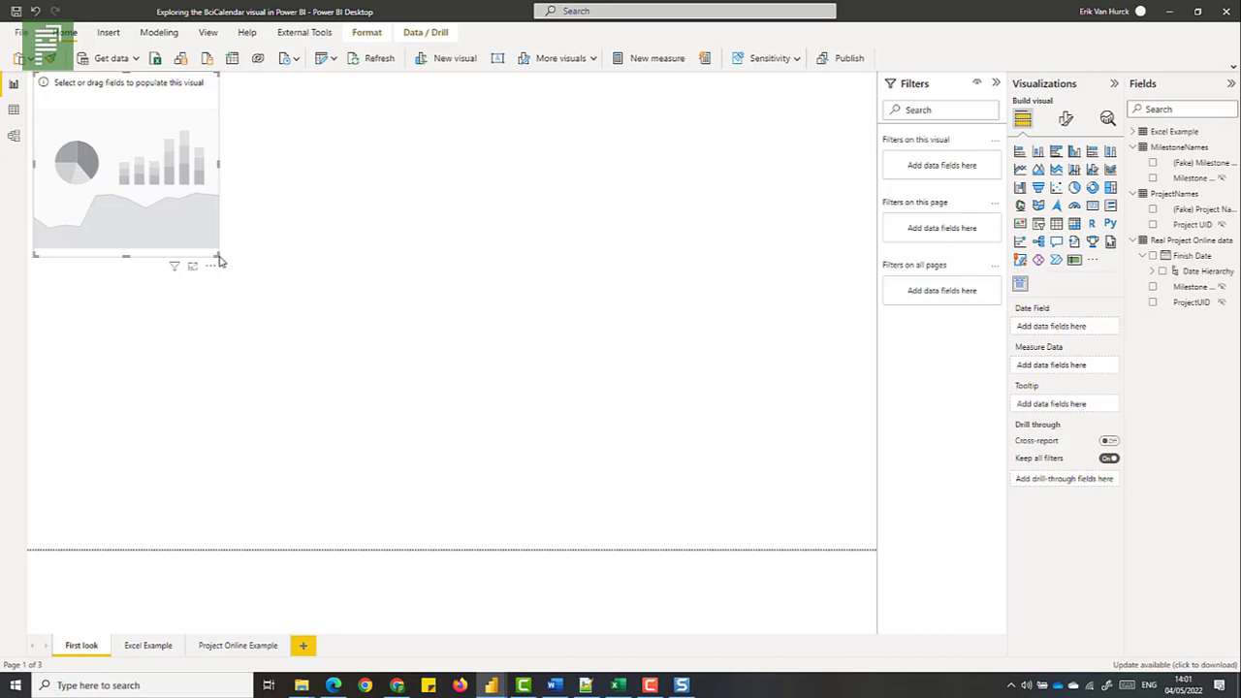
pyautogui.moveTo(220, 257); pyautogui.dragTo(718, 565)
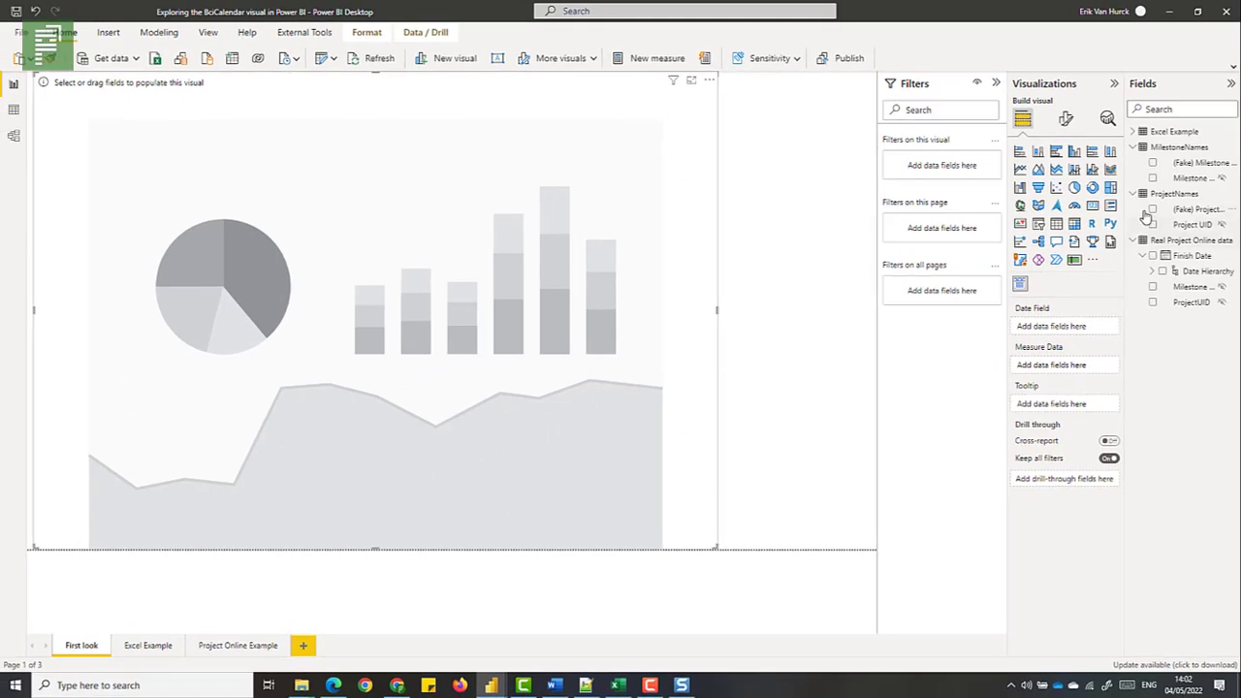
# Collapse the other tables and put Excel Example's Date into the calendar's Date Field.
pyautogui.click(1136, 194)
pyautogui.click(1134, 209)
pyautogui.click(1134, 147)
pyautogui.click(1135, 133)
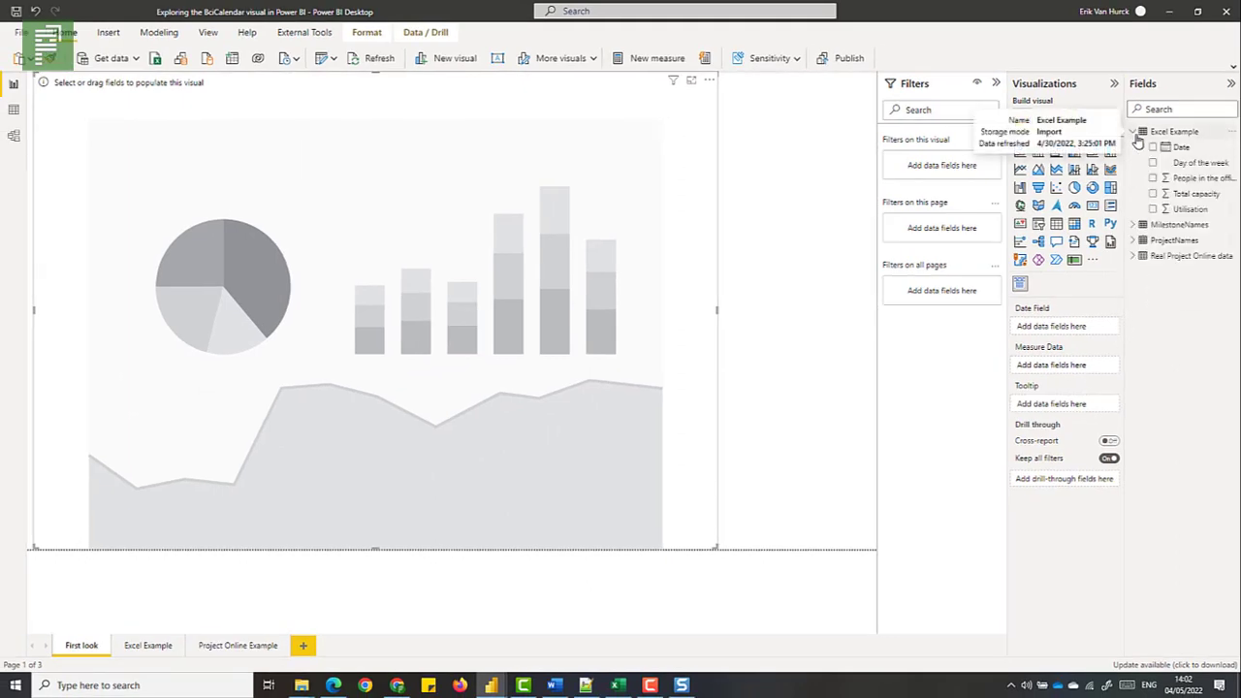
pyautogui.moveTo(1188, 155); pyautogui.dragTo(1076, 328)
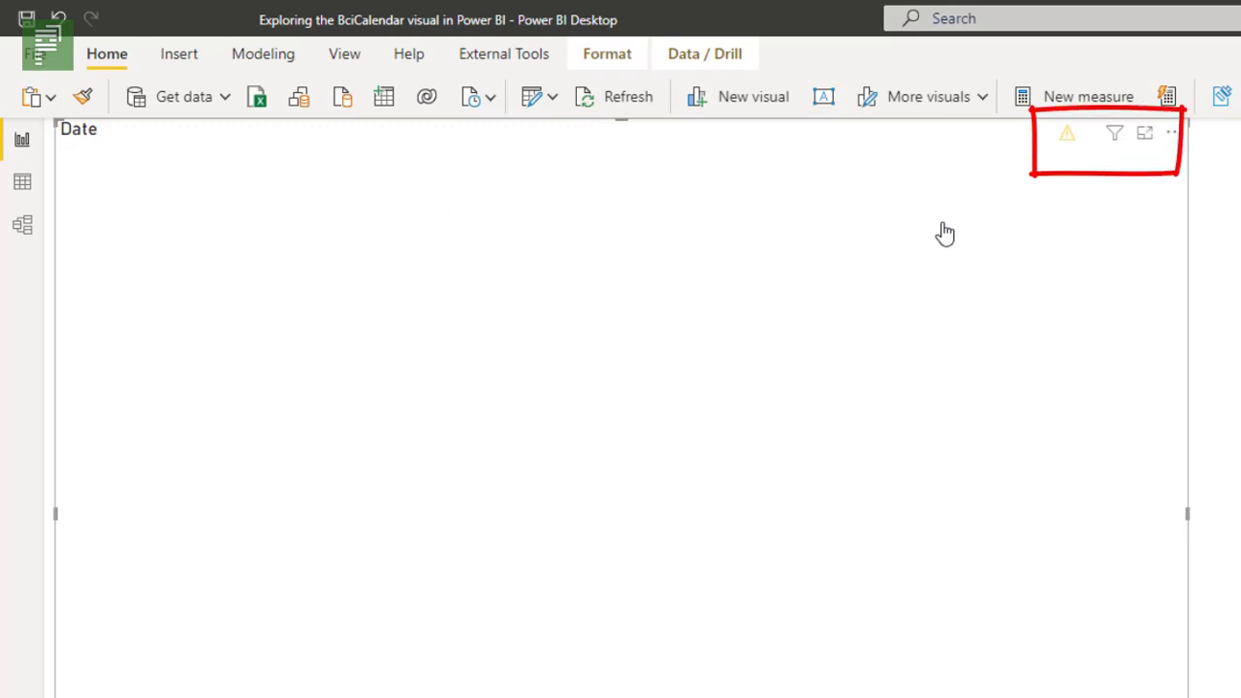
# Open the deprecation warning's details and dismiss the message.
pyautogui.moveTo(1064, 137)
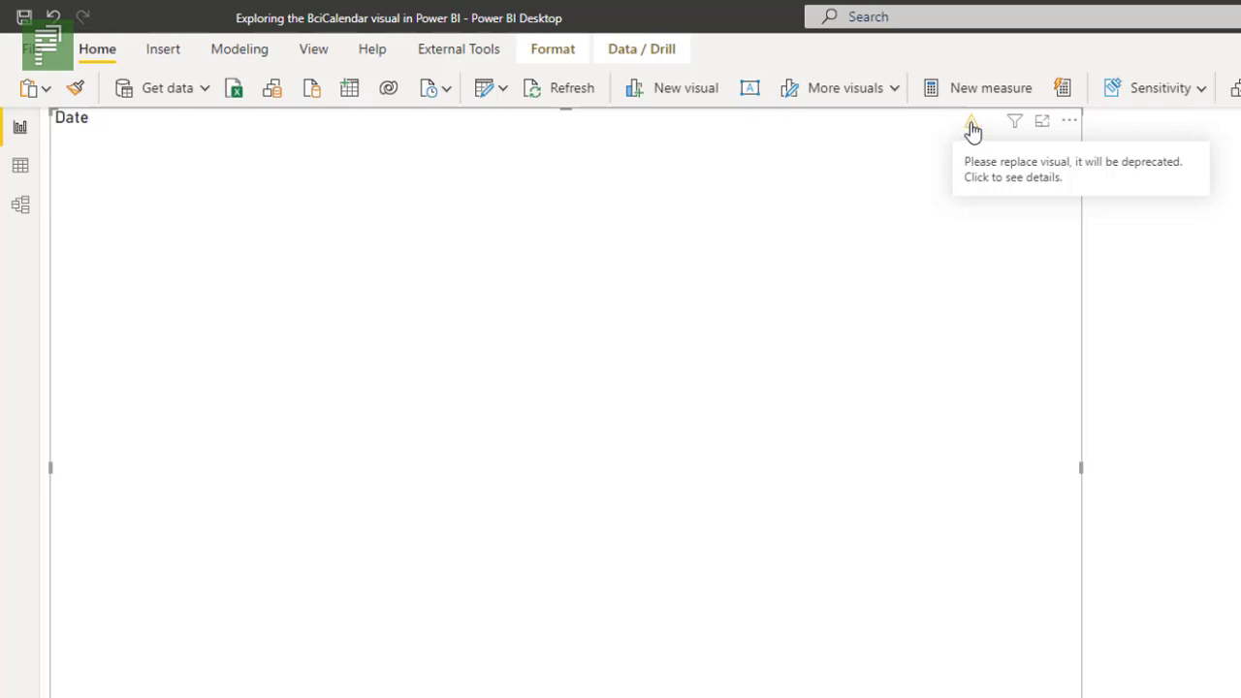
pyautogui.click(971, 126)
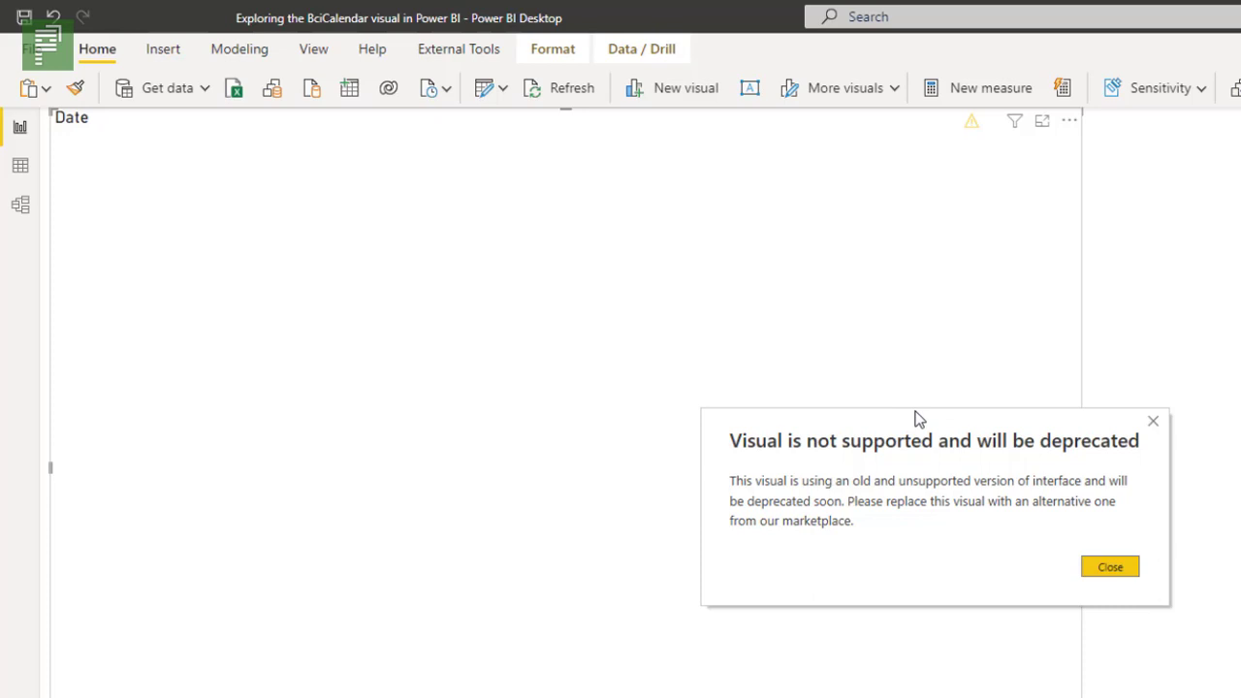
pyautogui.click(1088, 572)
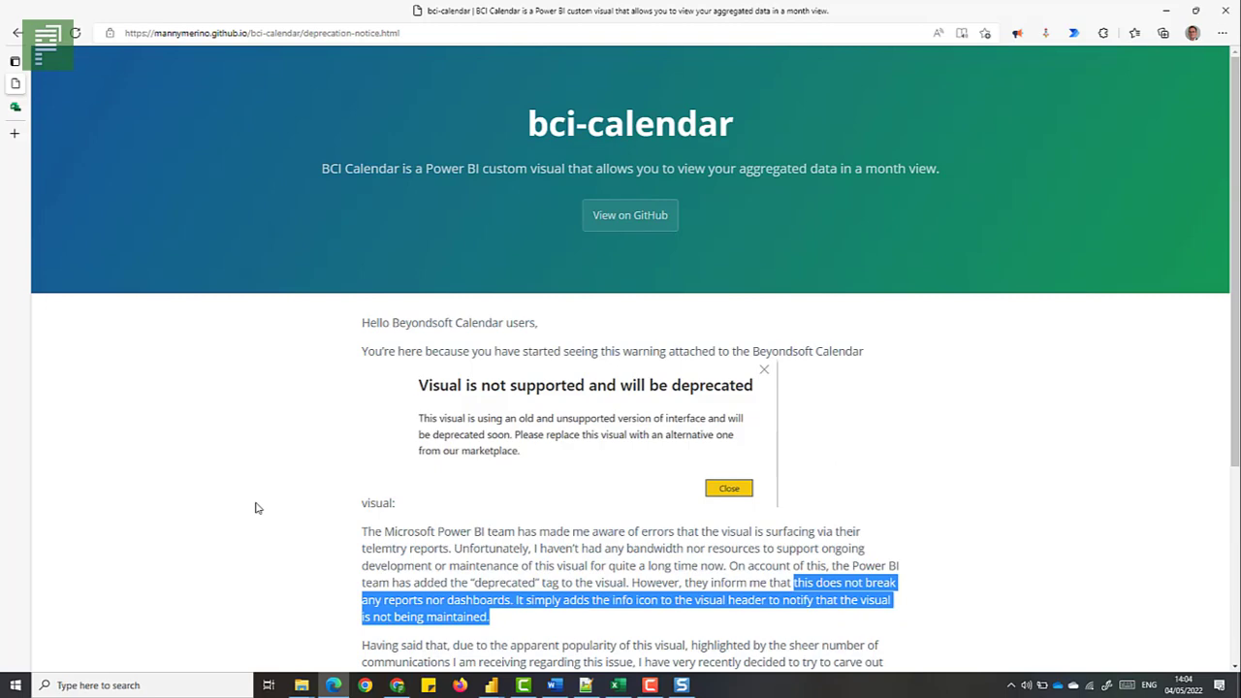
# Read through the bci-calendar deprecation notice in Edge, then return to Power BI Desktop.
pyautogui.scroll(-2, 257, 507)
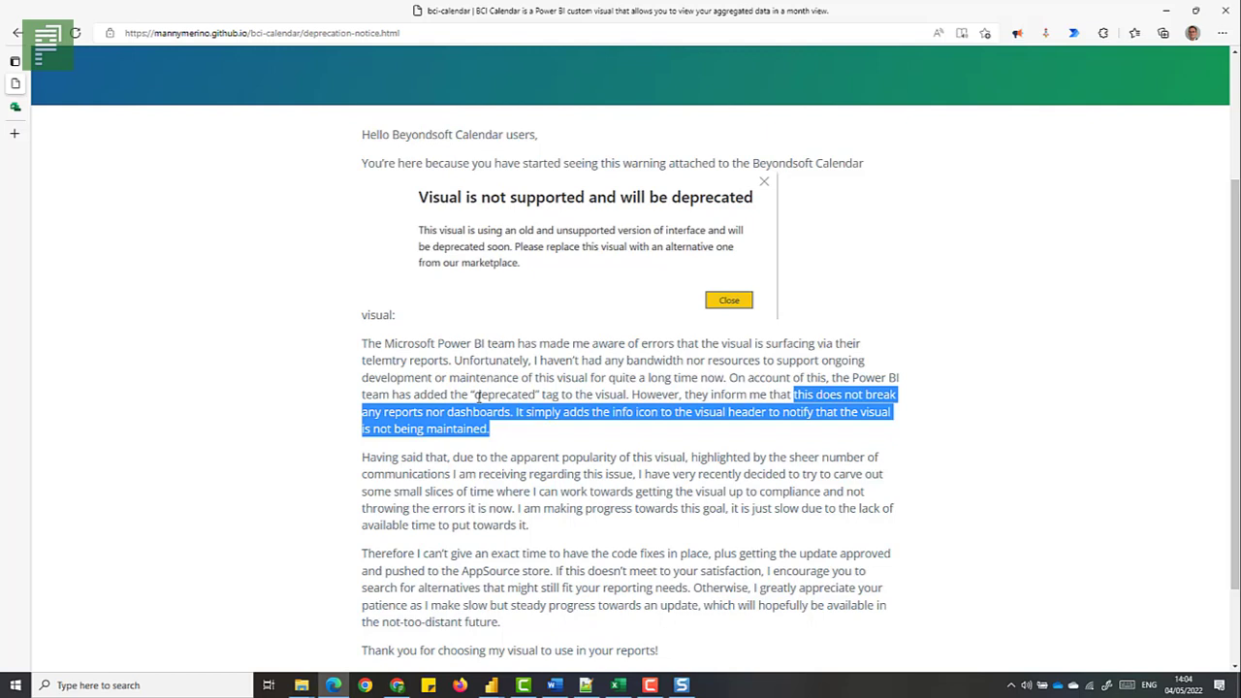
pyautogui.scroll(-2, 477, 397)
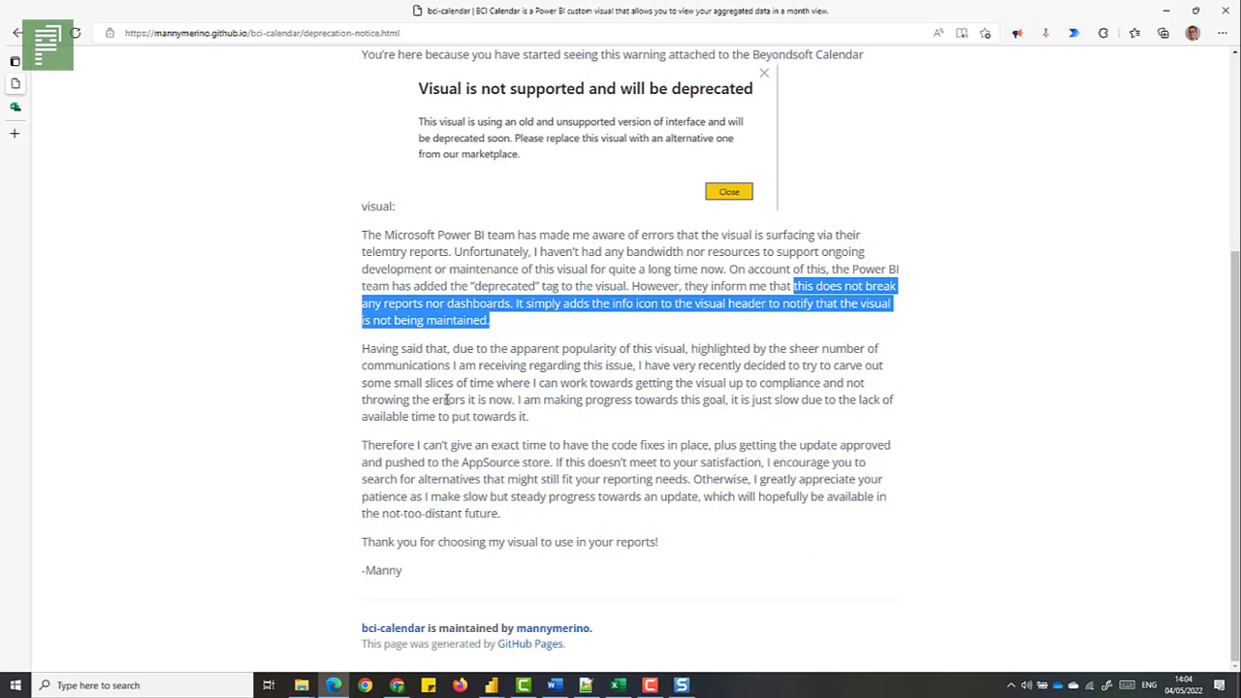
pyautogui.scroll(1, 447, 399)
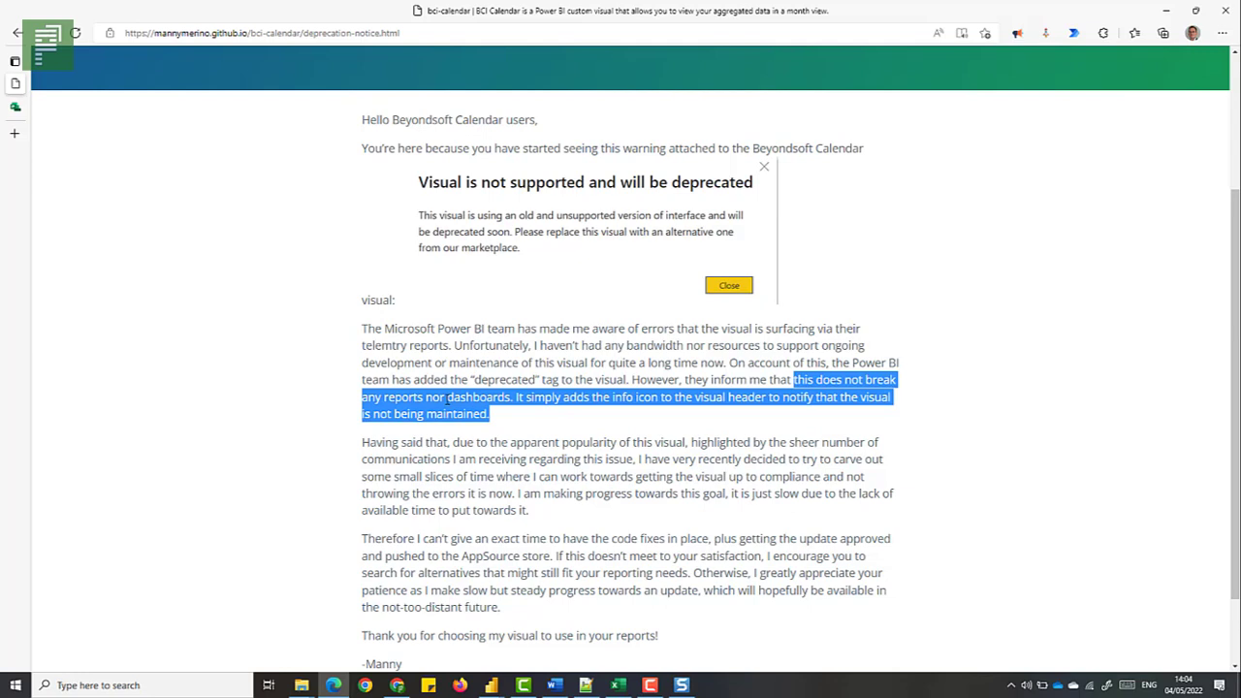
pyautogui.hotkey('alt', 'Tab')
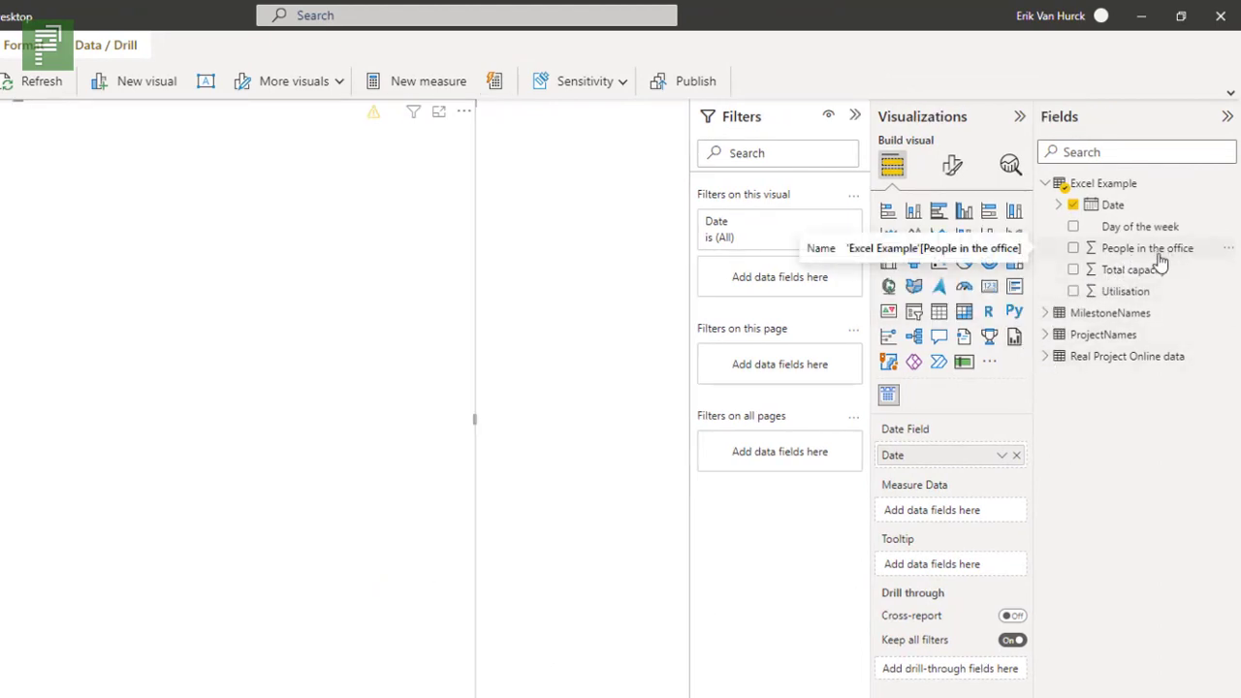
# Put Excel Example's 'People in the office' into the calendar's Measure Data well.
pyautogui.moveTo(1166, 258); pyautogui.dragTo(992, 511)
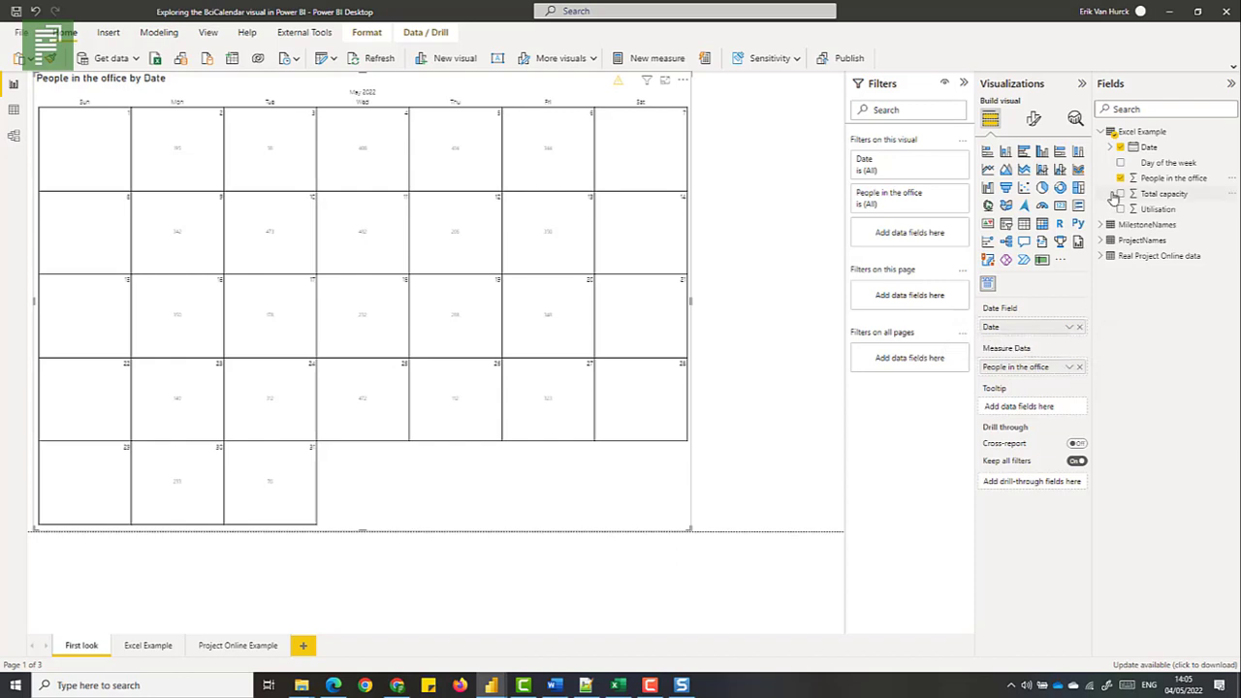
# Add a slicer using the Date Hierarchy with only Year and Month levels.
pyautogui.click(798, 233)
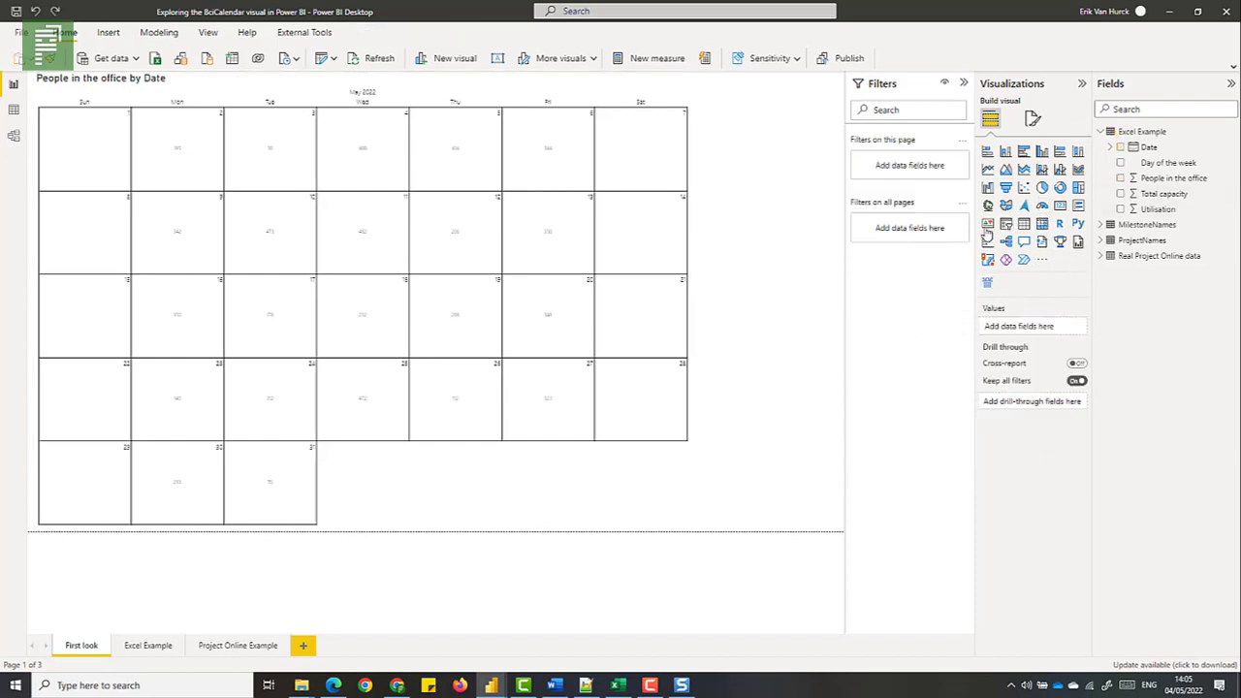
pyautogui.click(1006, 225)
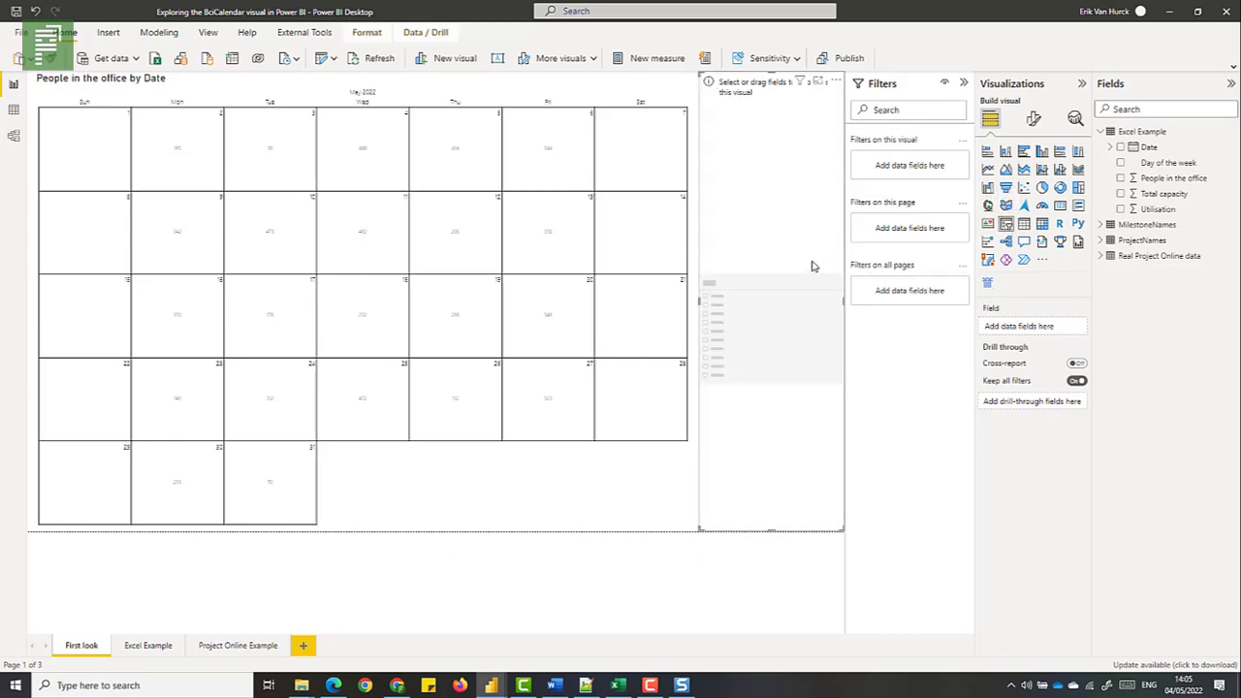
pyautogui.click(1110, 147)
pyautogui.moveTo(1140, 168); pyautogui.dragTo(1038, 328)
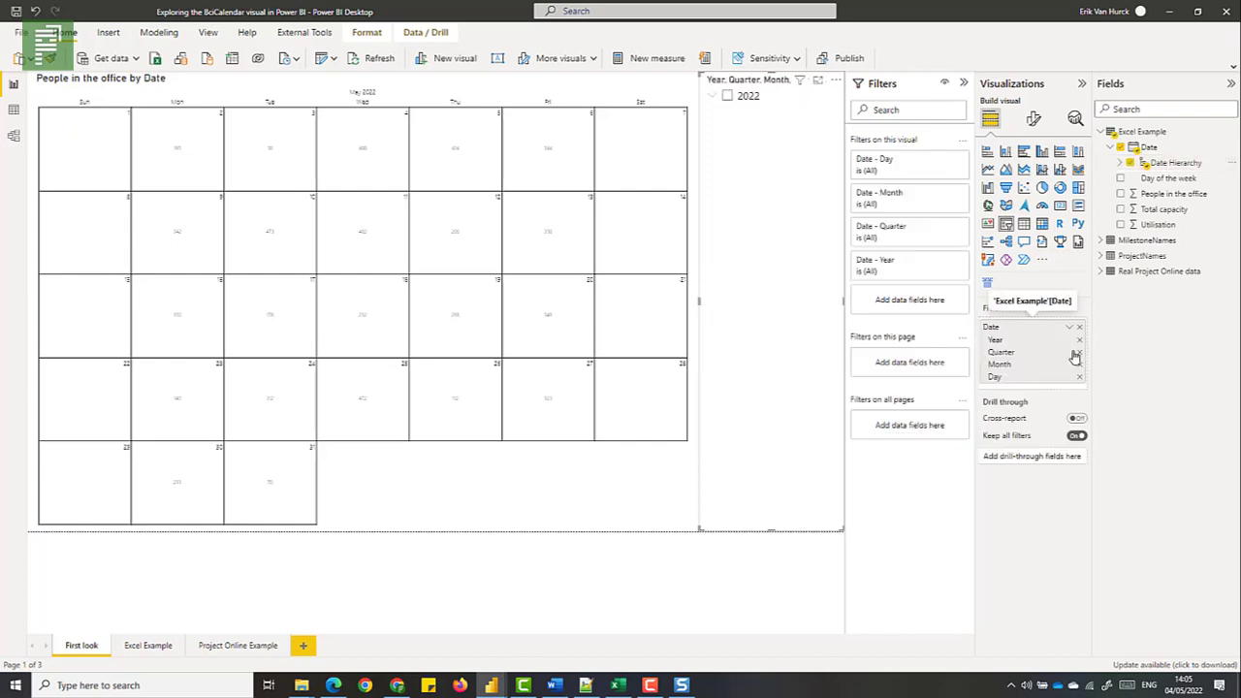
pyautogui.click(1079, 352)
pyautogui.click(1078, 364)
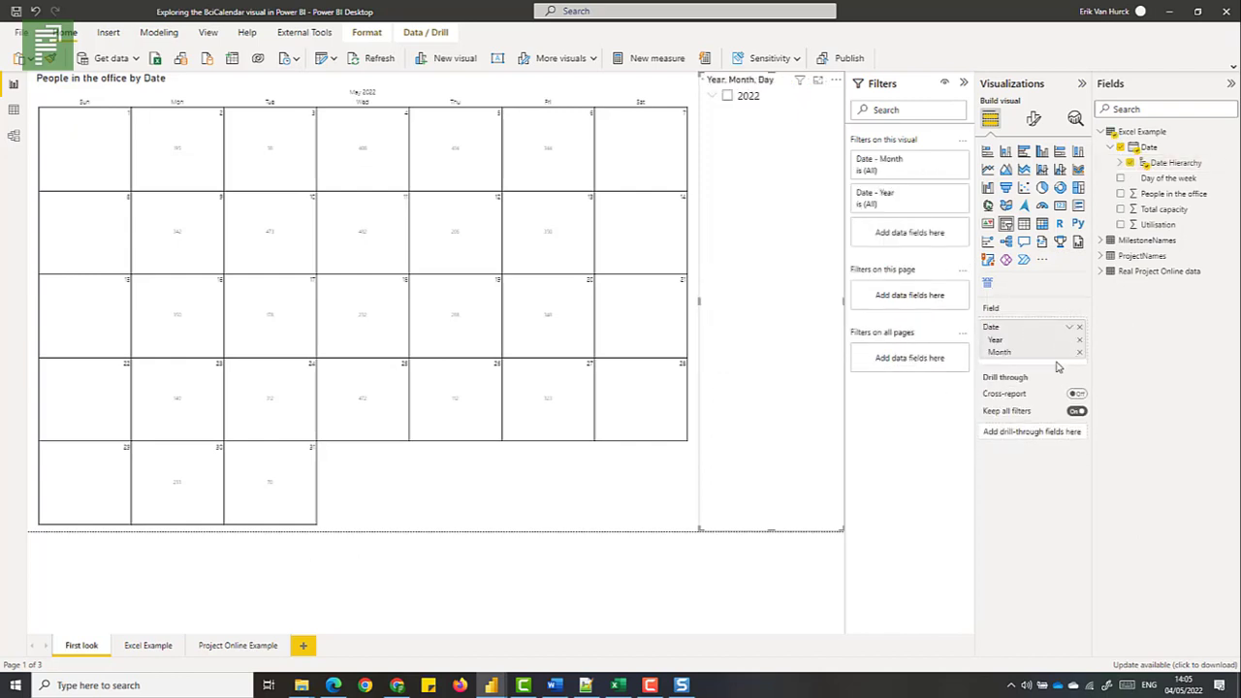
# Expand 2022 and try May, June and July, ending with May selected.
pyautogui.click(713, 96)
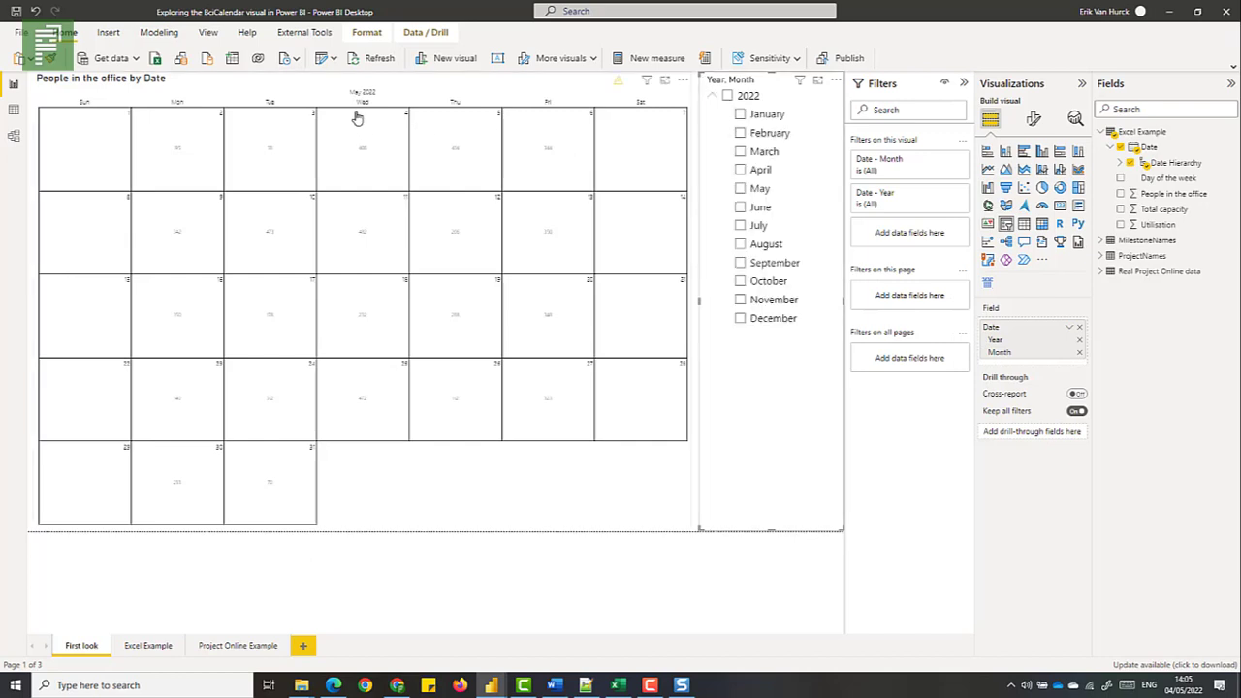
pyautogui.moveTo(344, 126)
pyautogui.click(739, 189)
pyautogui.click(740, 208)
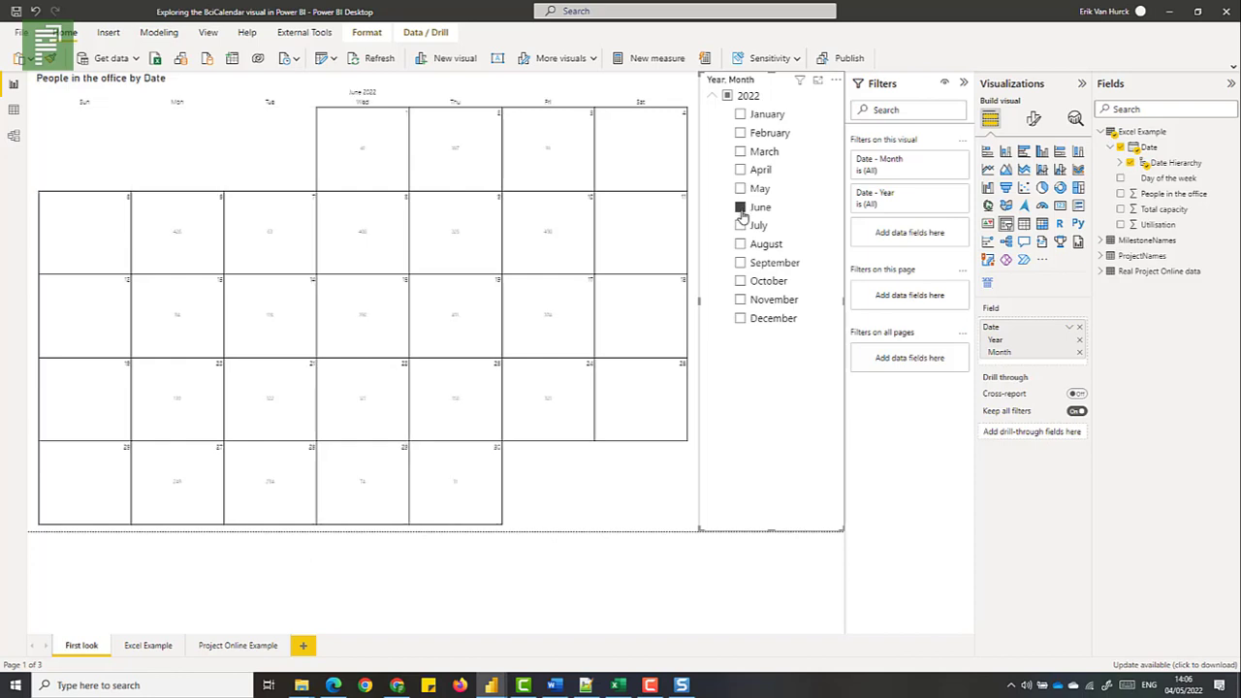
pyautogui.click(740, 225)
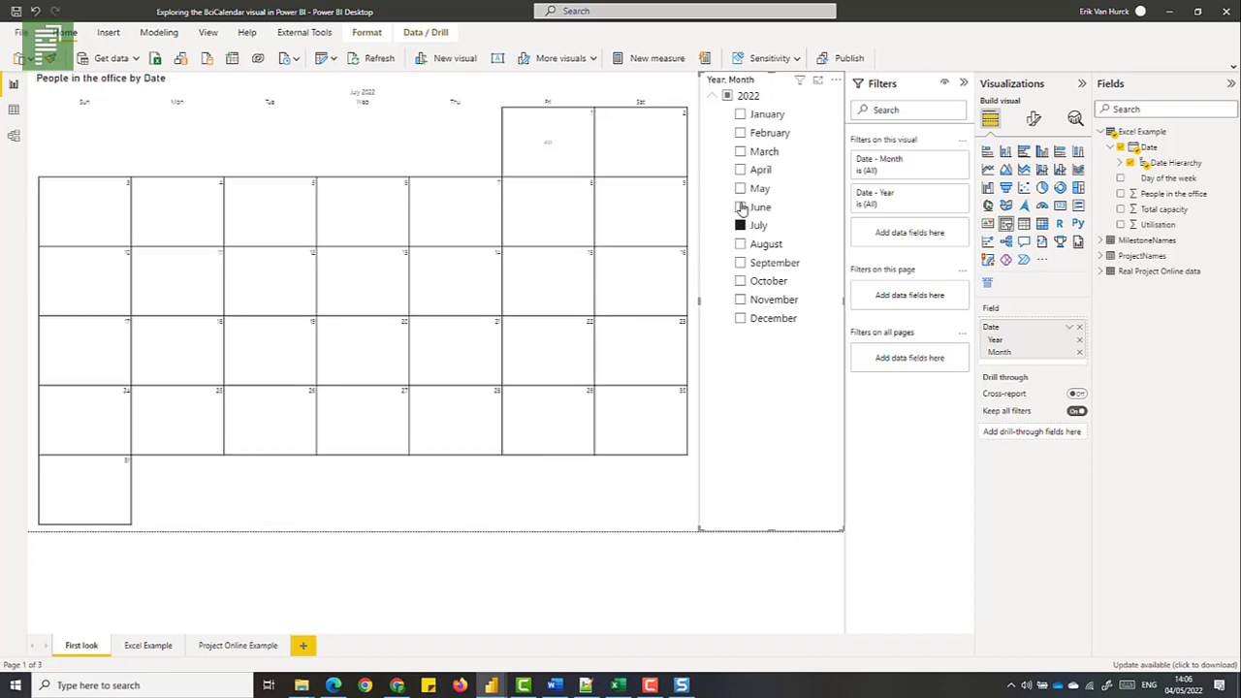
pyautogui.click(740, 189)
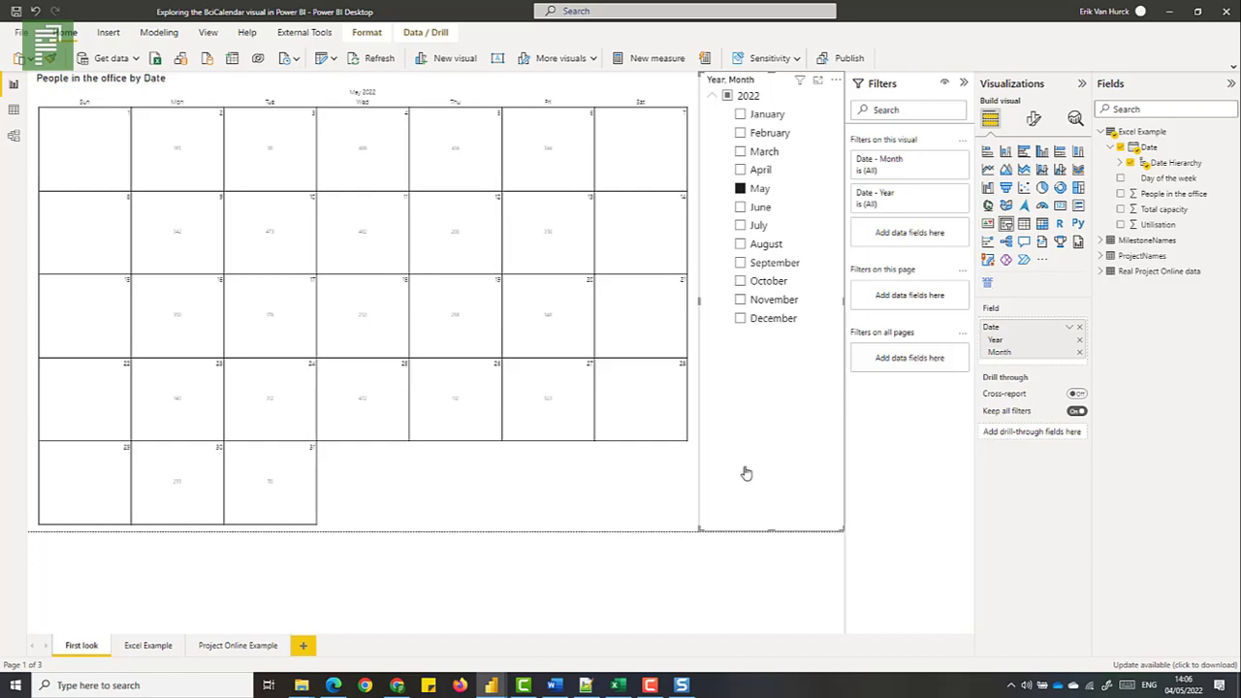
# Turn on the calendar visual's shadow under General > Effects.
pyautogui.click(693, 476)
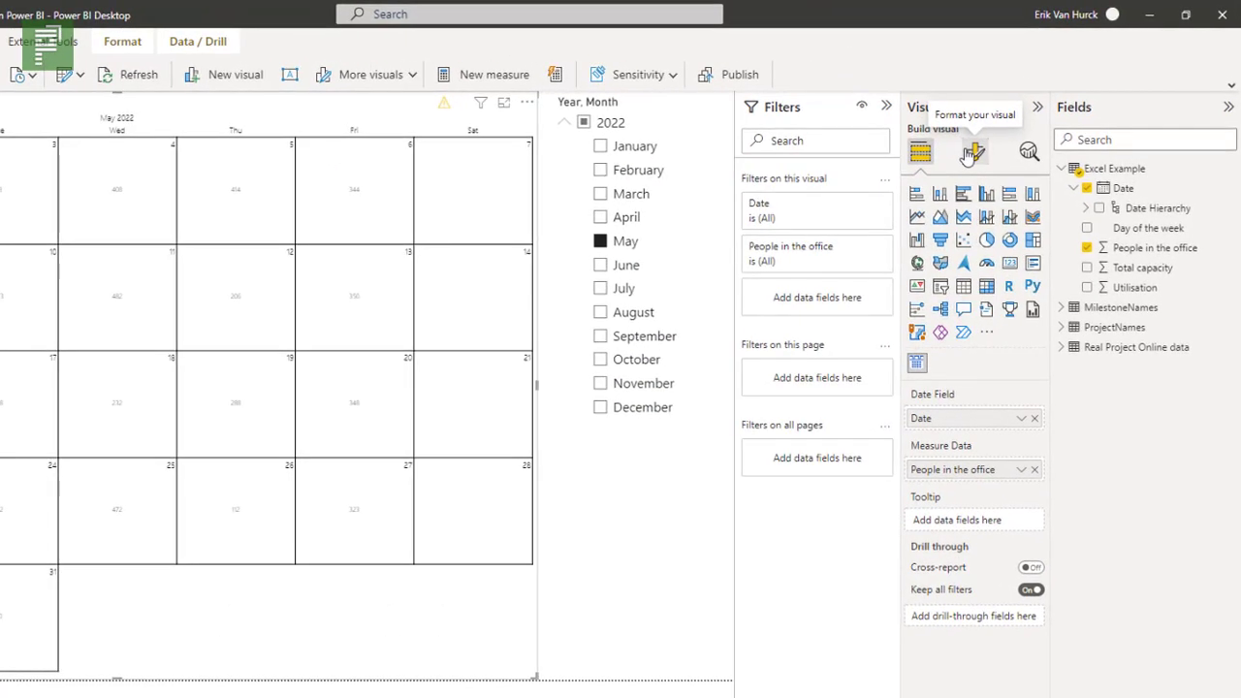
pyautogui.click(971, 153)
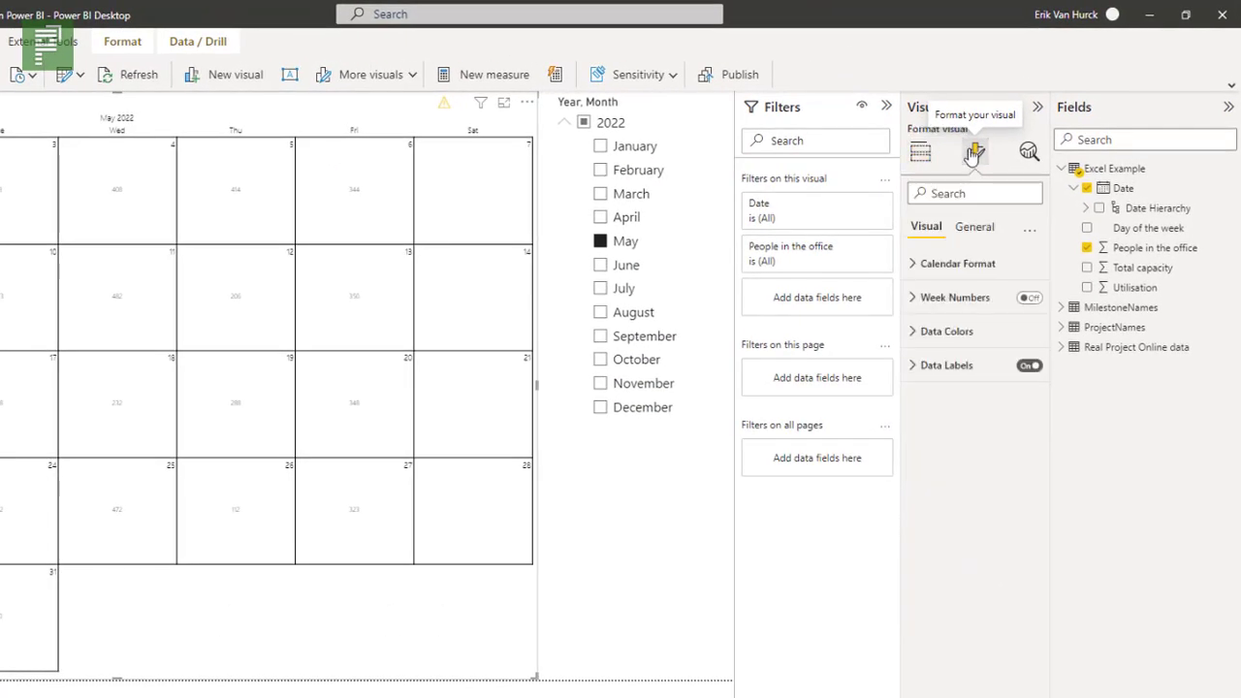
pyautogui.click(975, 230)
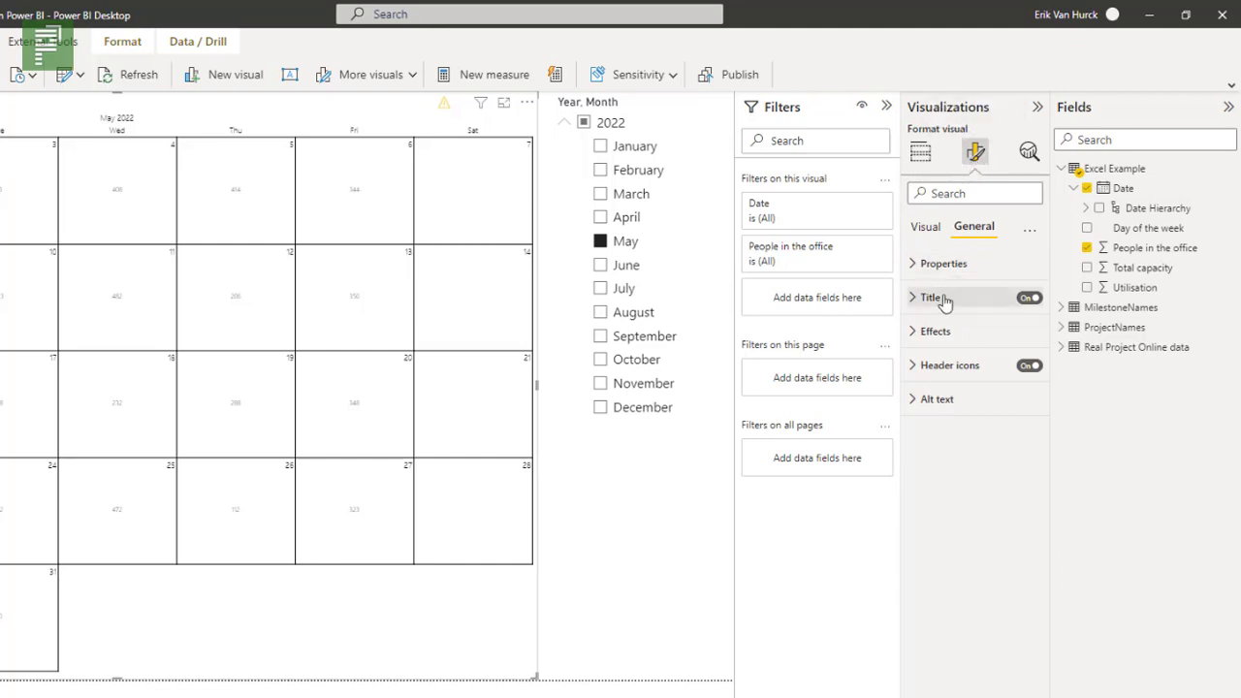
pyautogui.click(940, 335)
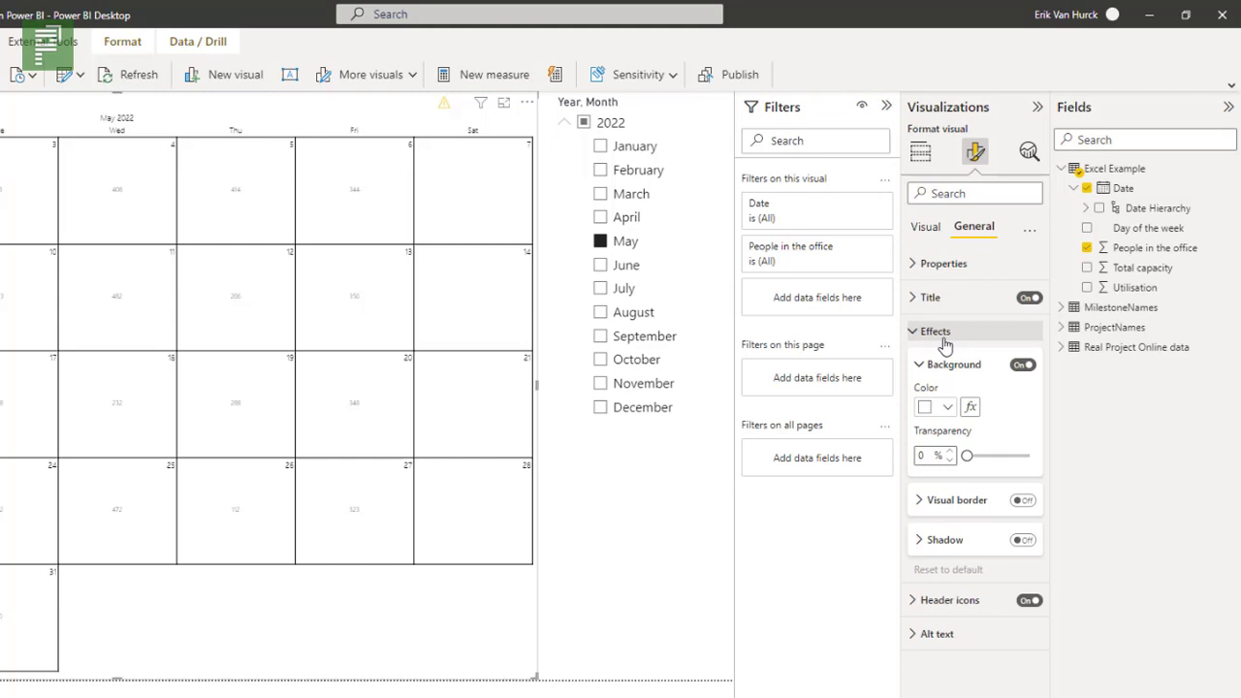
pyautogui.click(1024, 541)
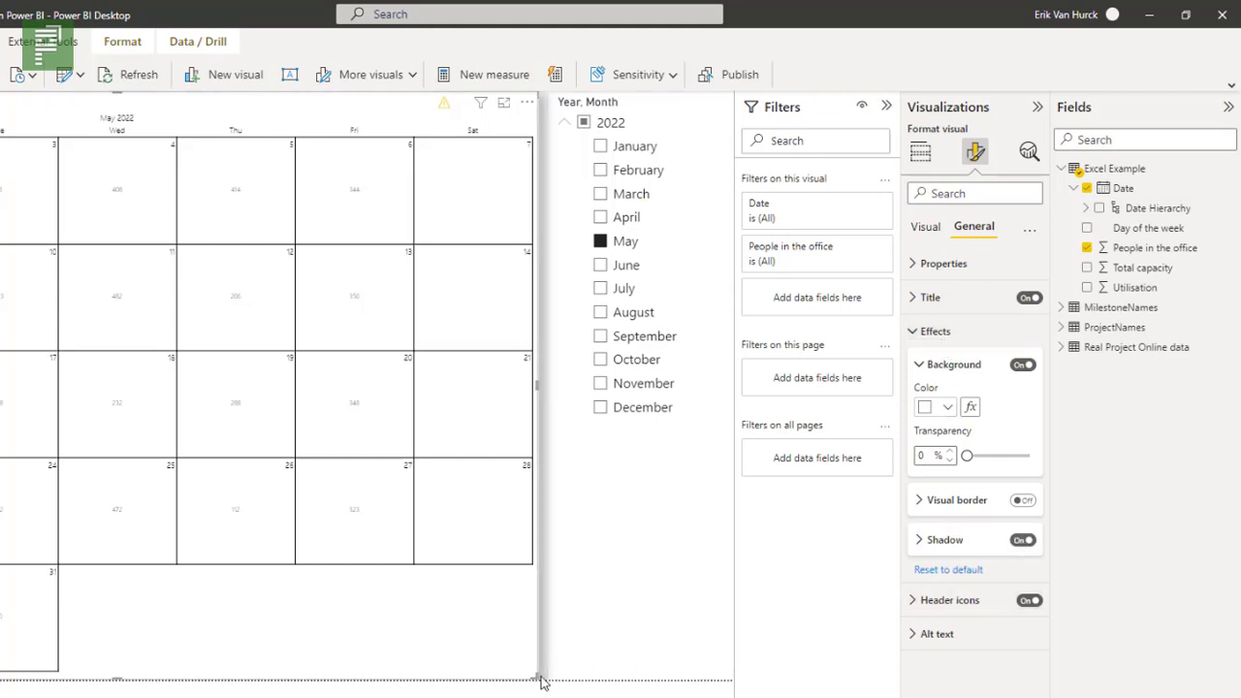
# Shorten the calendar, narrow the Year, Month slicer from its left edge, and reselect the calendar.
pyautogui.moveTo(541, 682); pyautogui.dragTo(538, 612)
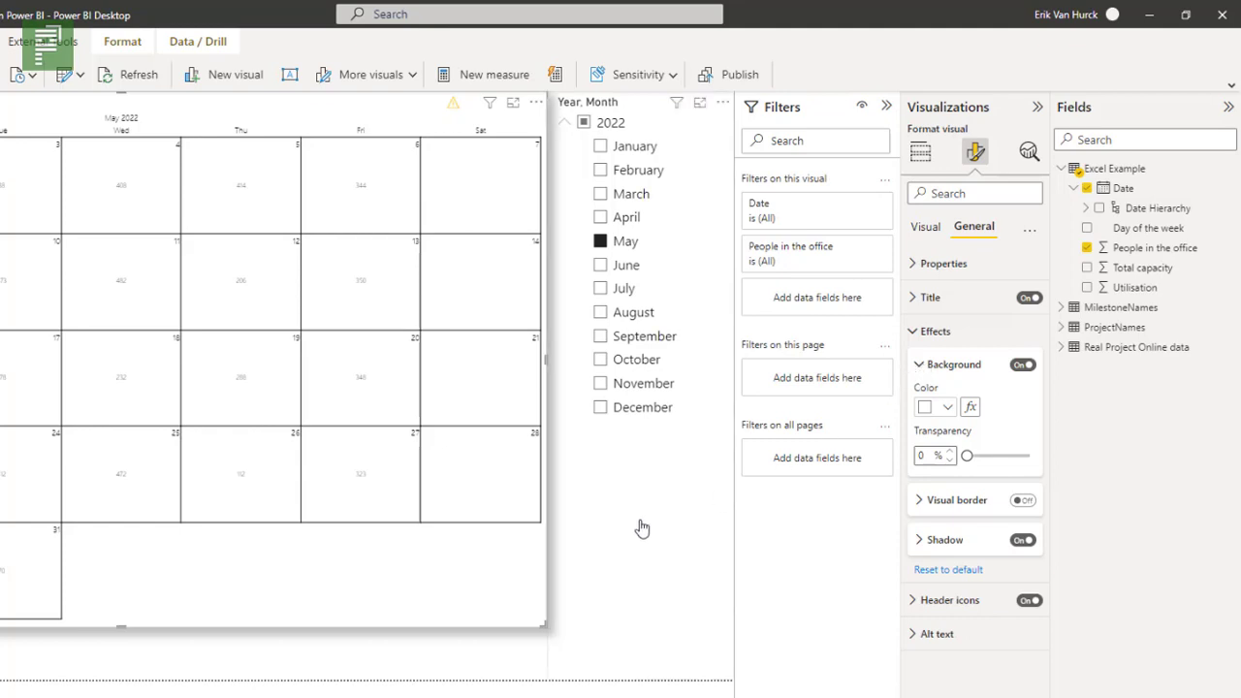
pyautogui.click(571, 416)
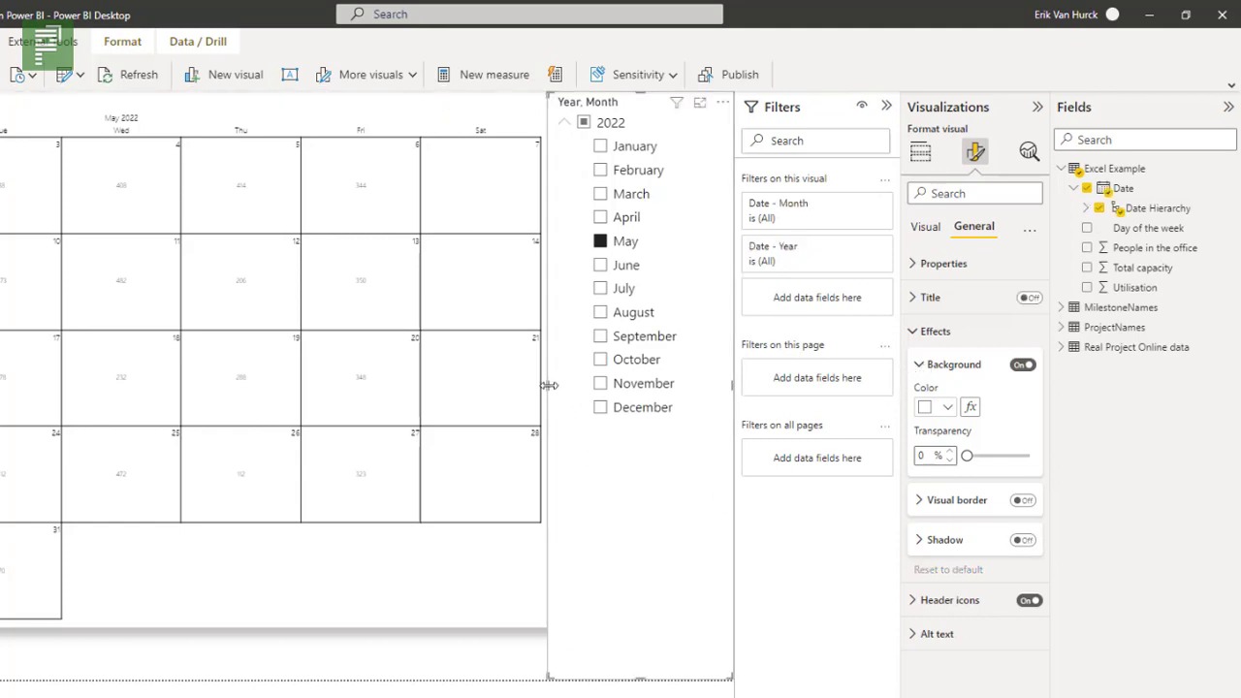
pyautogui.moveTo(548, 387); pyautogui.dragTo(570, 390)
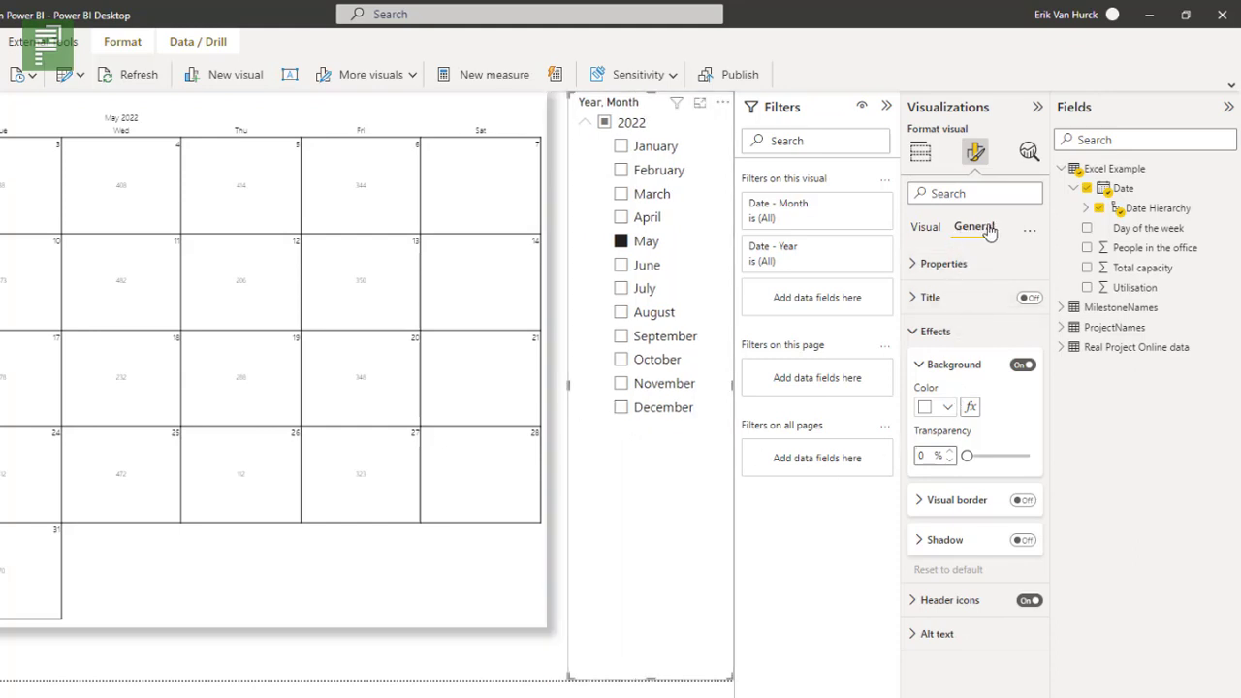
pyautogui.click(493, 579)
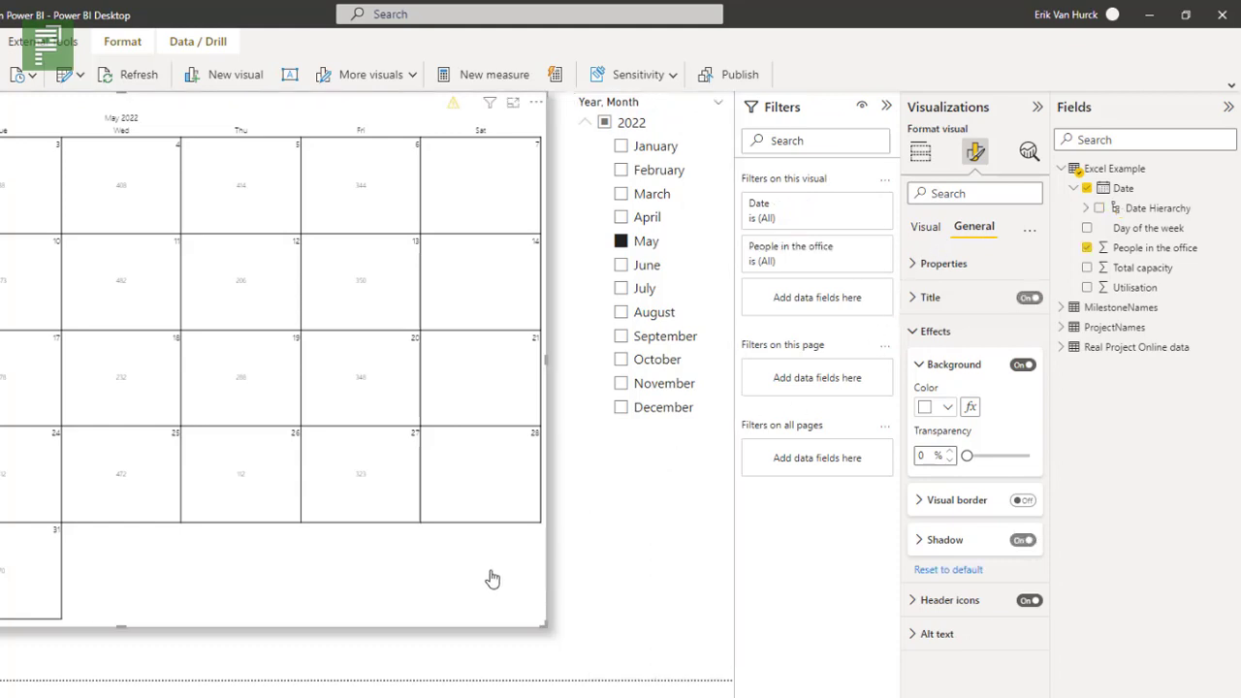
# Set the calendar's Week Start Day to Monday in Calendar Format.
pyautogui.click(936, 233)
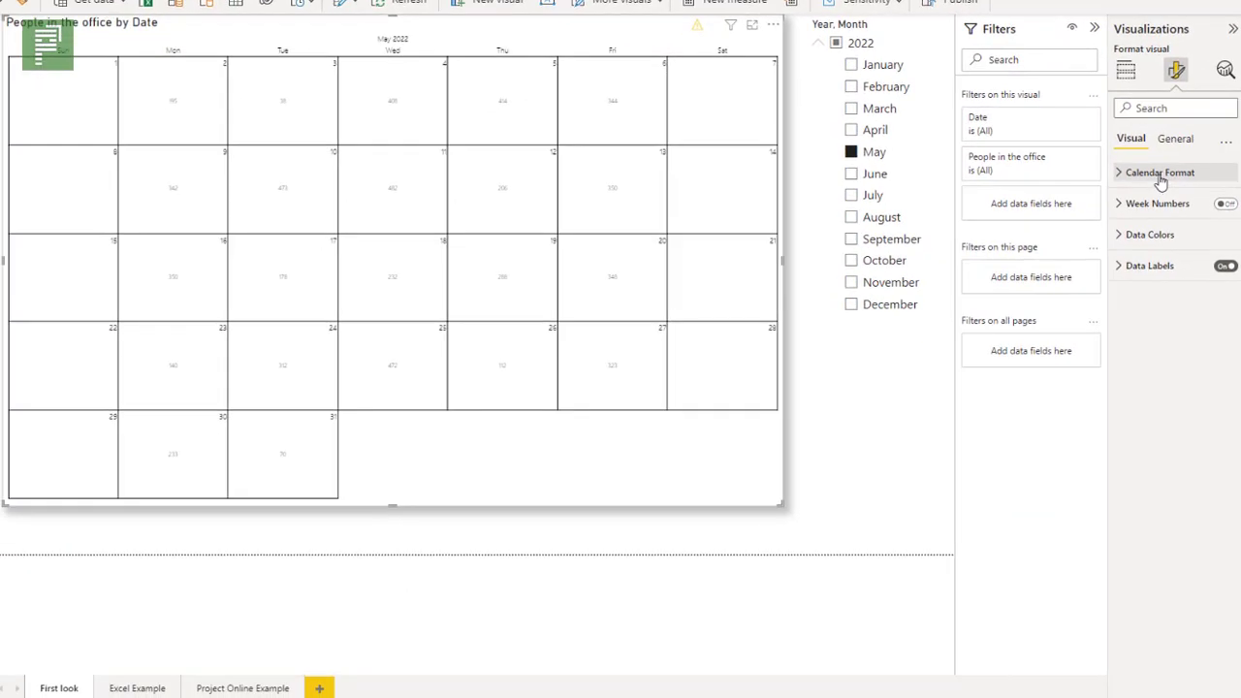
pyautogui.click(1161, 176)
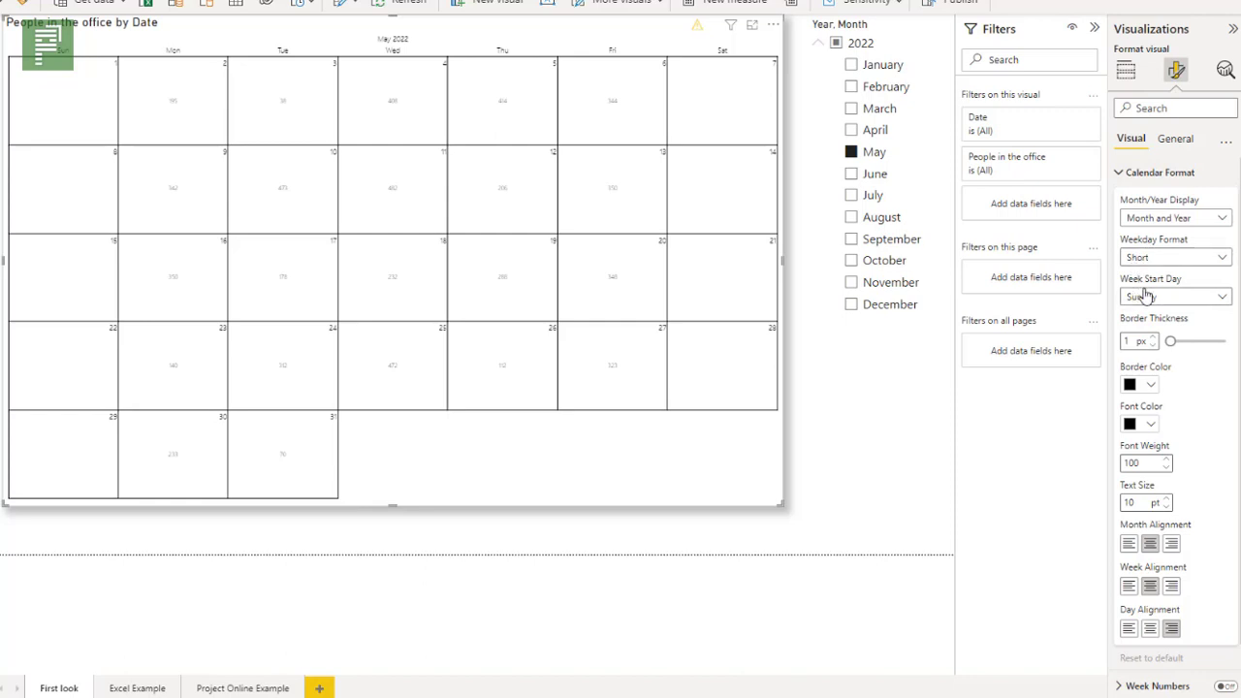
pyautogui.click(1175, 300)
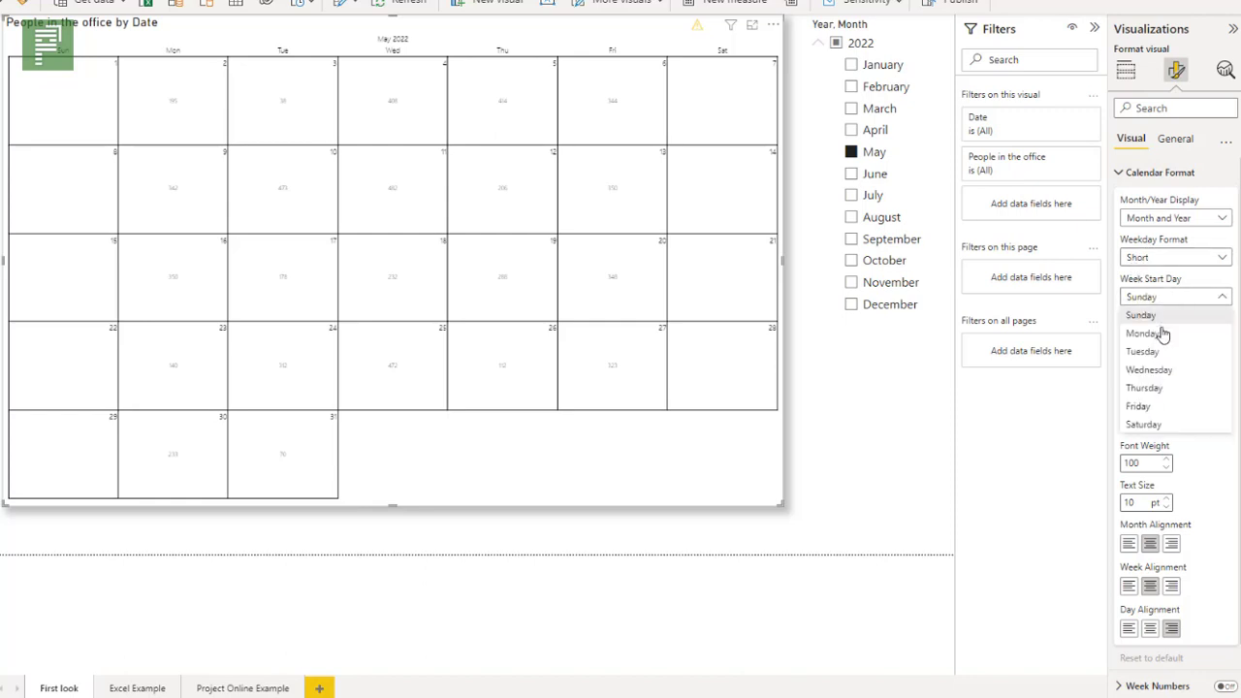
pyautogui.click(1162, 333)
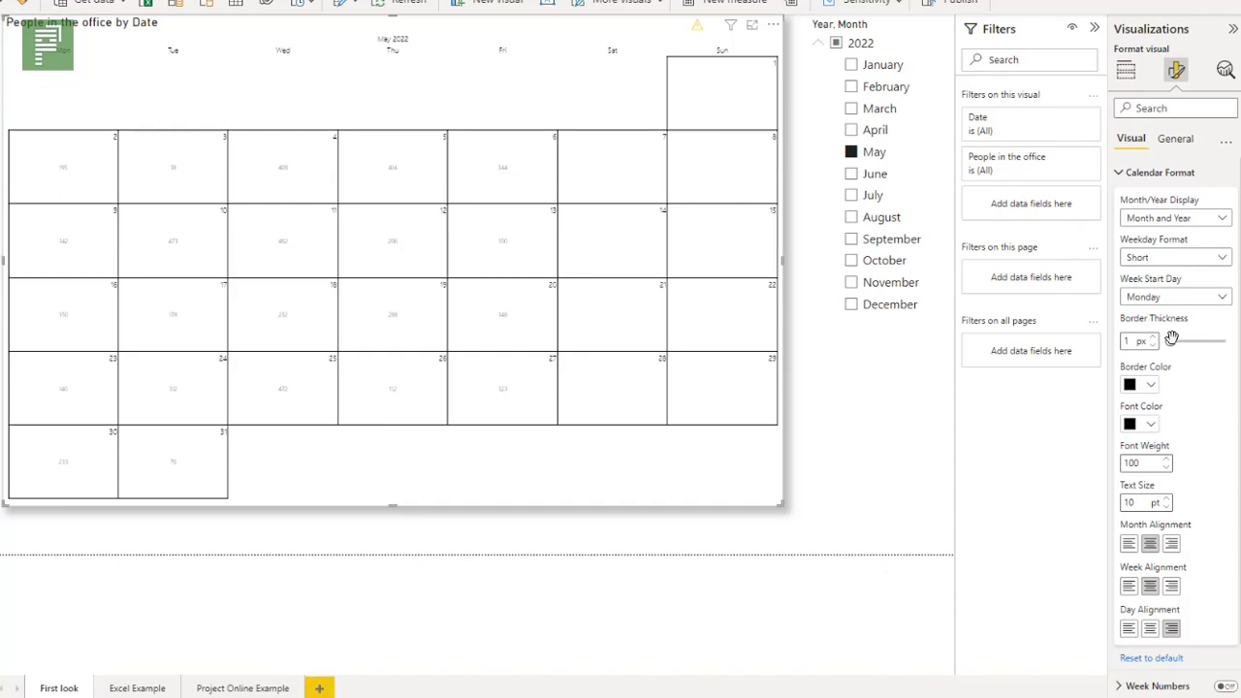
# Set cell border thickness to 5 px and keep the May 2022 month label centred.
pyautogui.moveTo(1171, 342); pyautogui.dragTo(1196, 342)
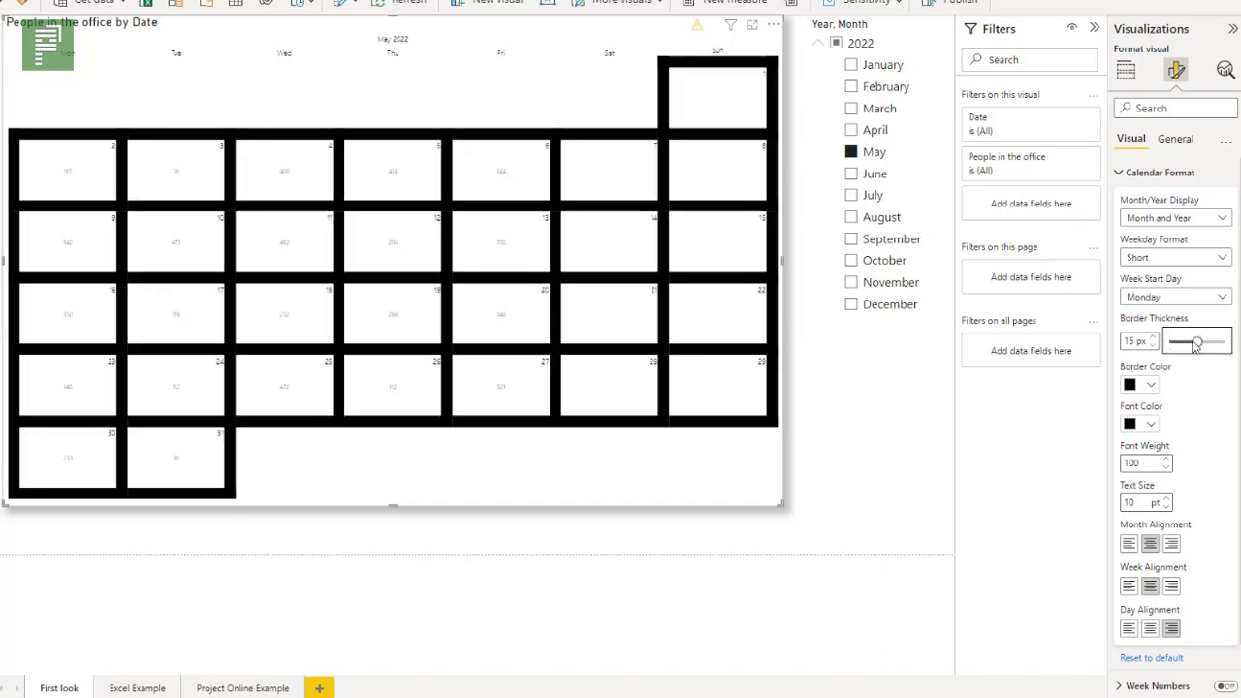
pyautogui.moveTo(1196, 344); pyautogui.dragTo(1176, 343)
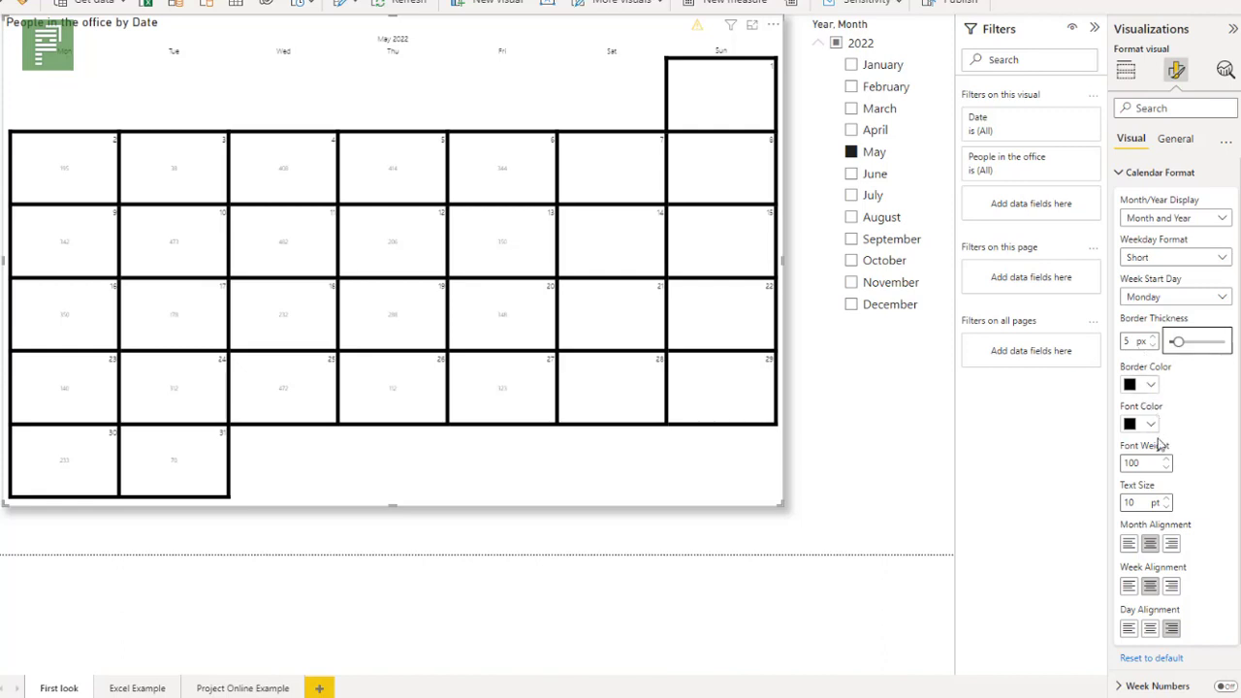
pyautogui.click(1132, 547)
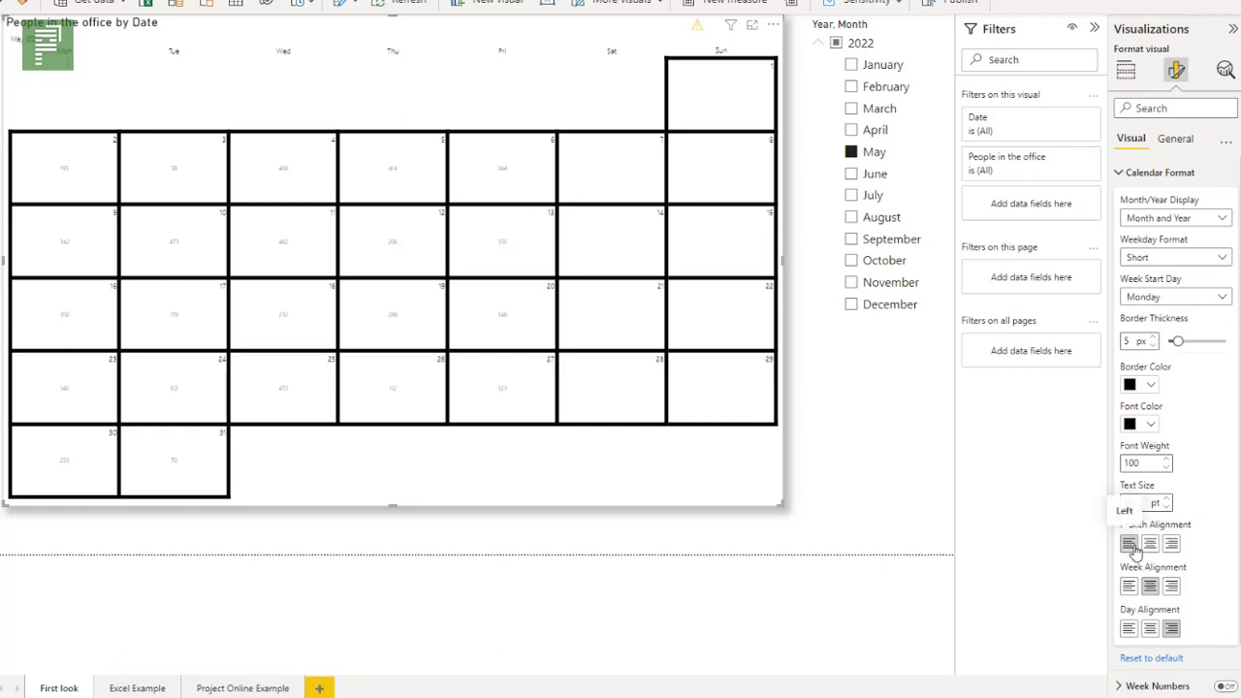
pyautogui.click(1149, 545)
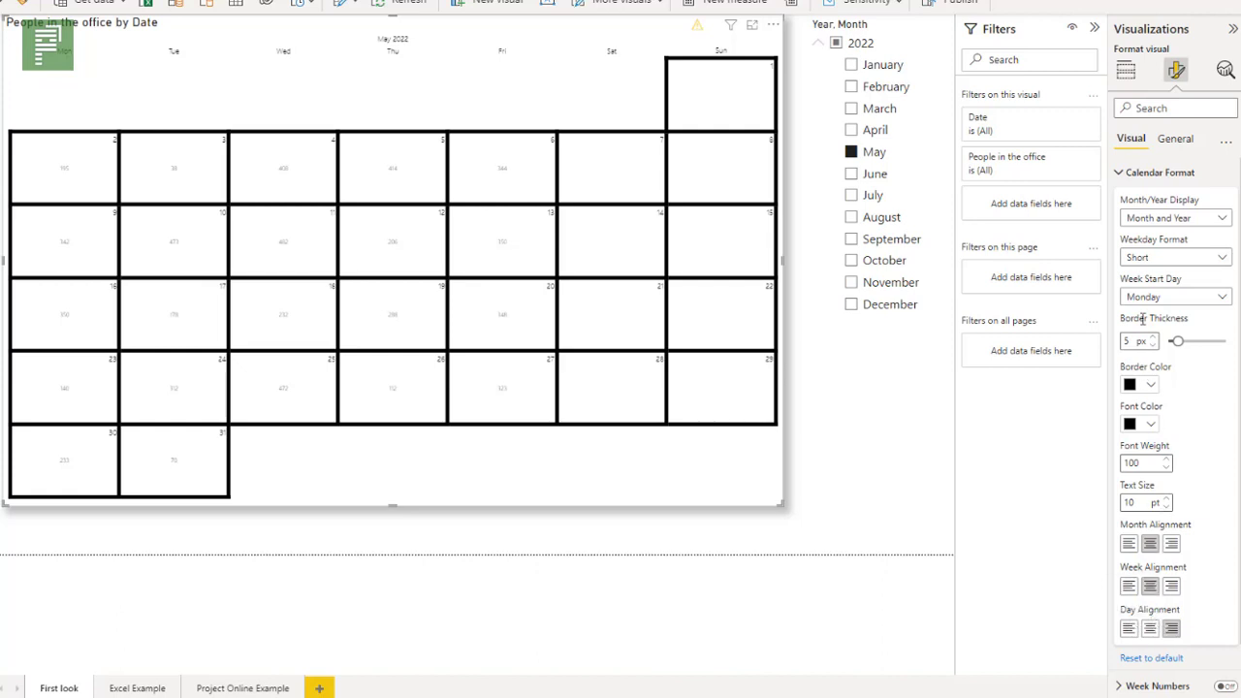
pyautogui.click(1132, 176)
# Turn on week numbers using ISO week-numbering.
pyautogui.click(1137, 203)
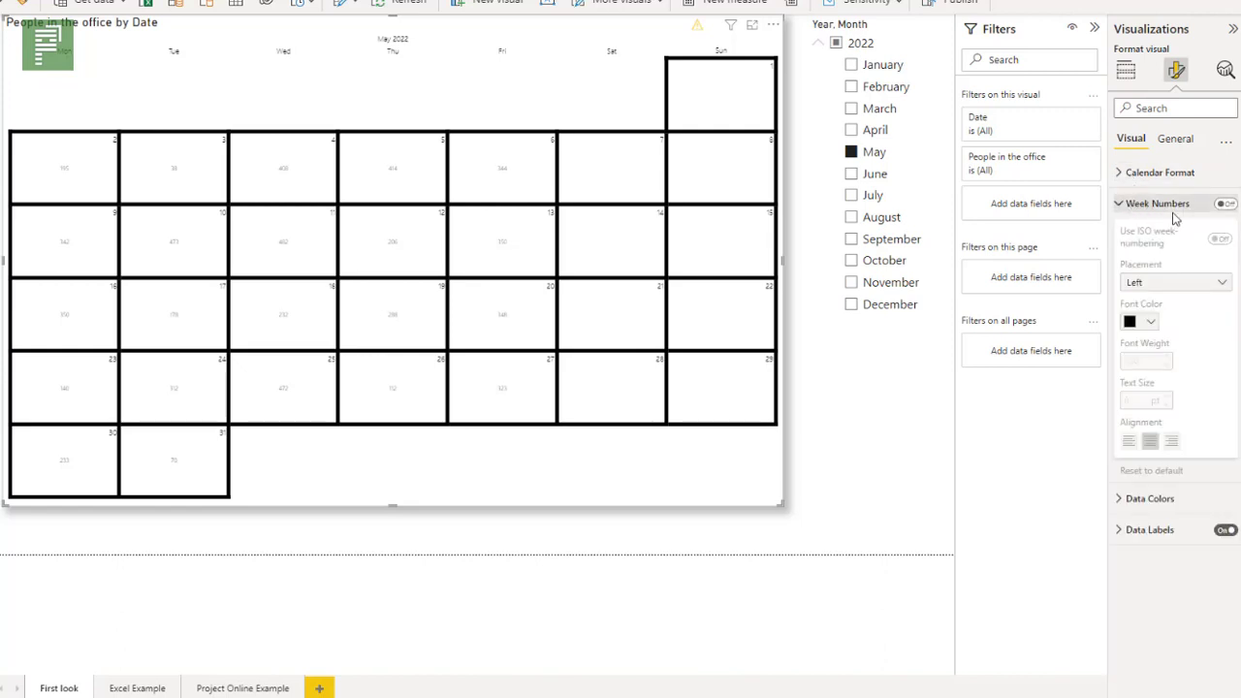
pyautogui.click(1223, 205)
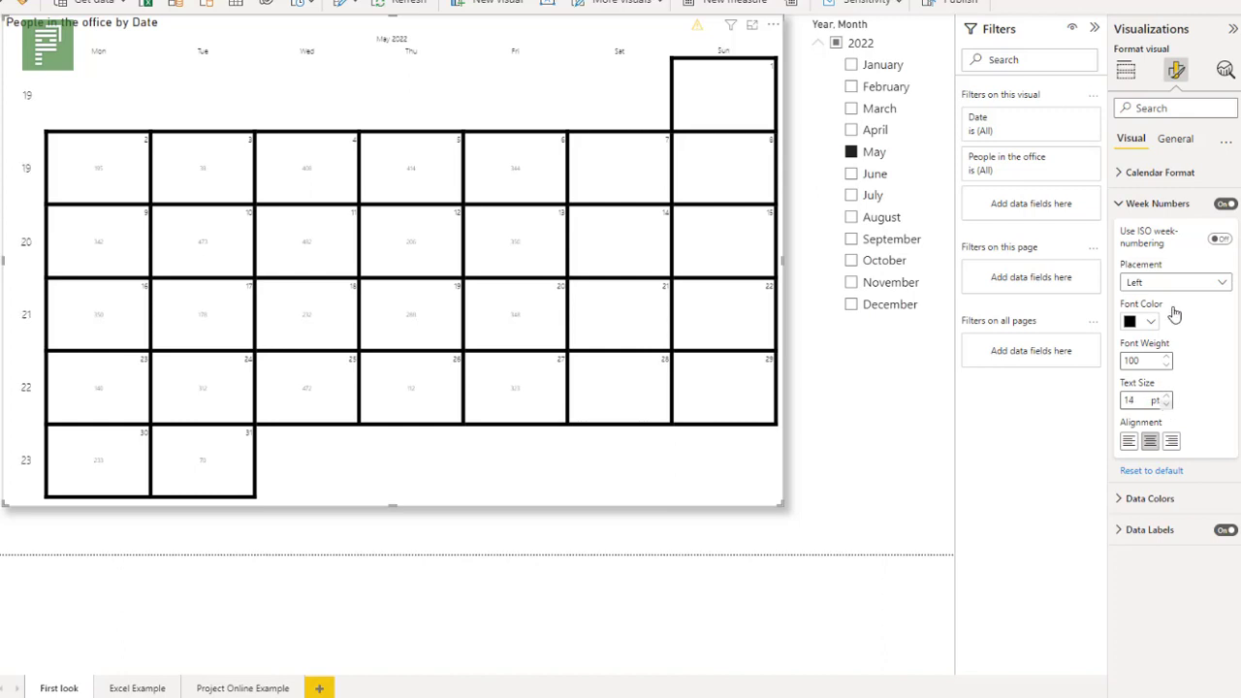
pyautogui.moveTo(1146, 232)
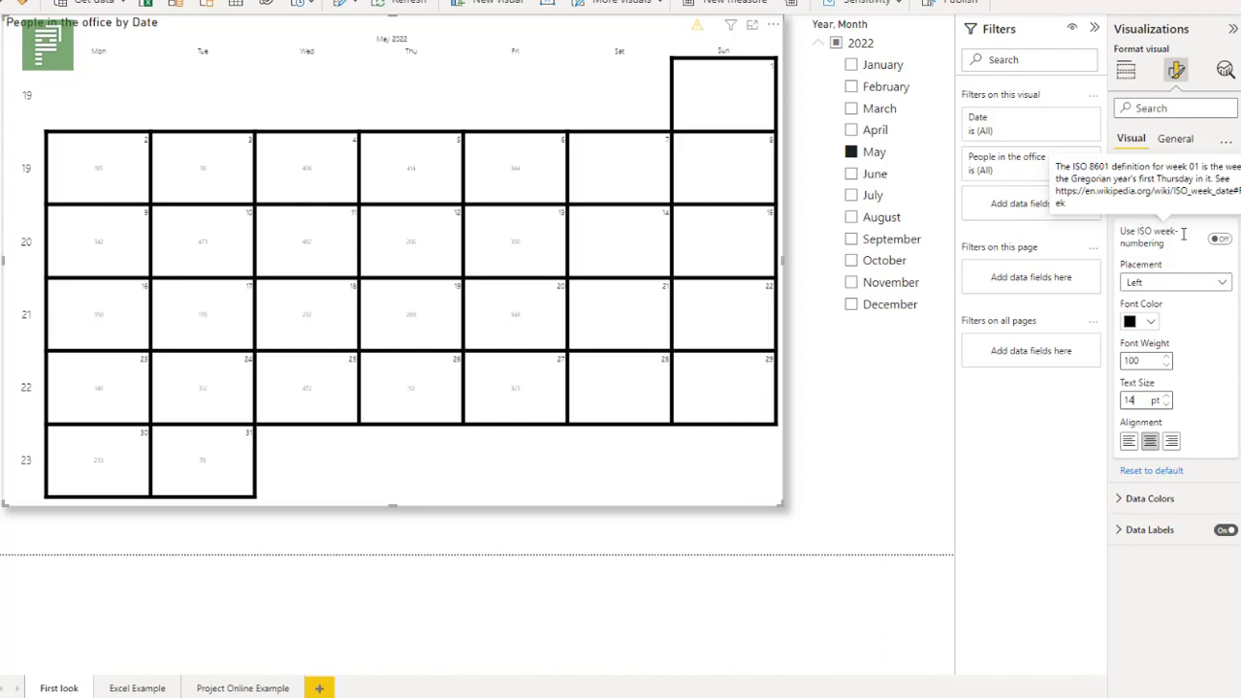
pyautogui.click(1219, 241)
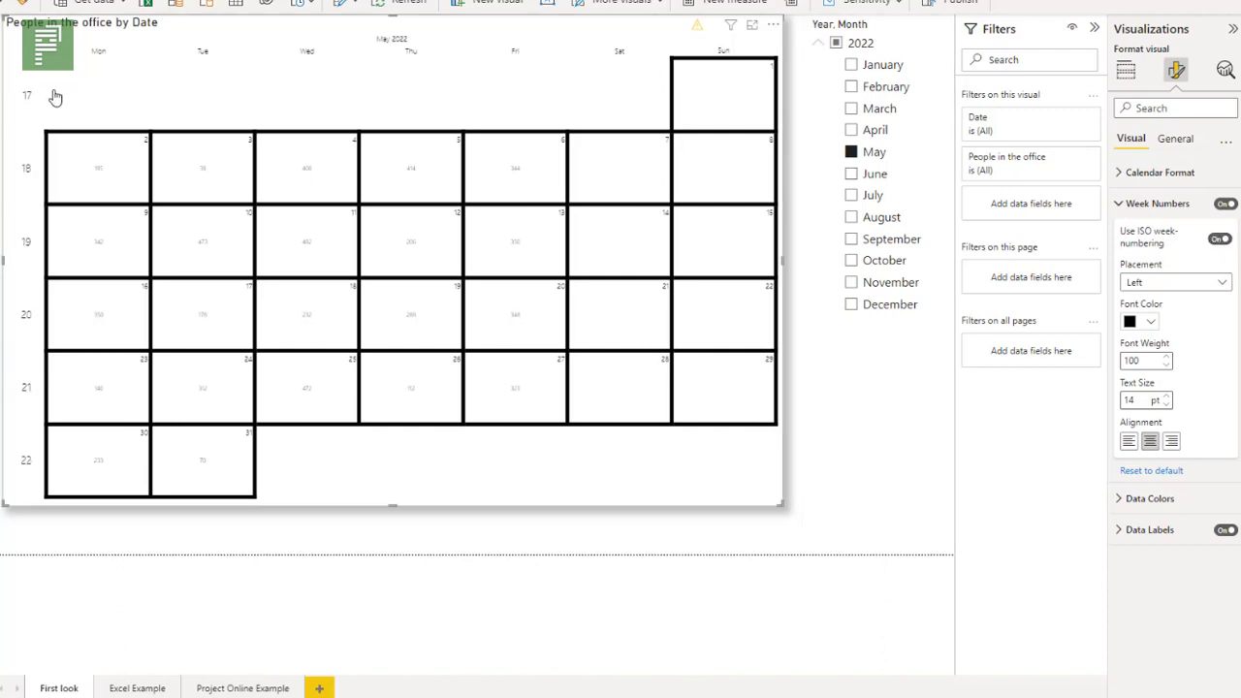
pyautogui.moveTo(699, 120)
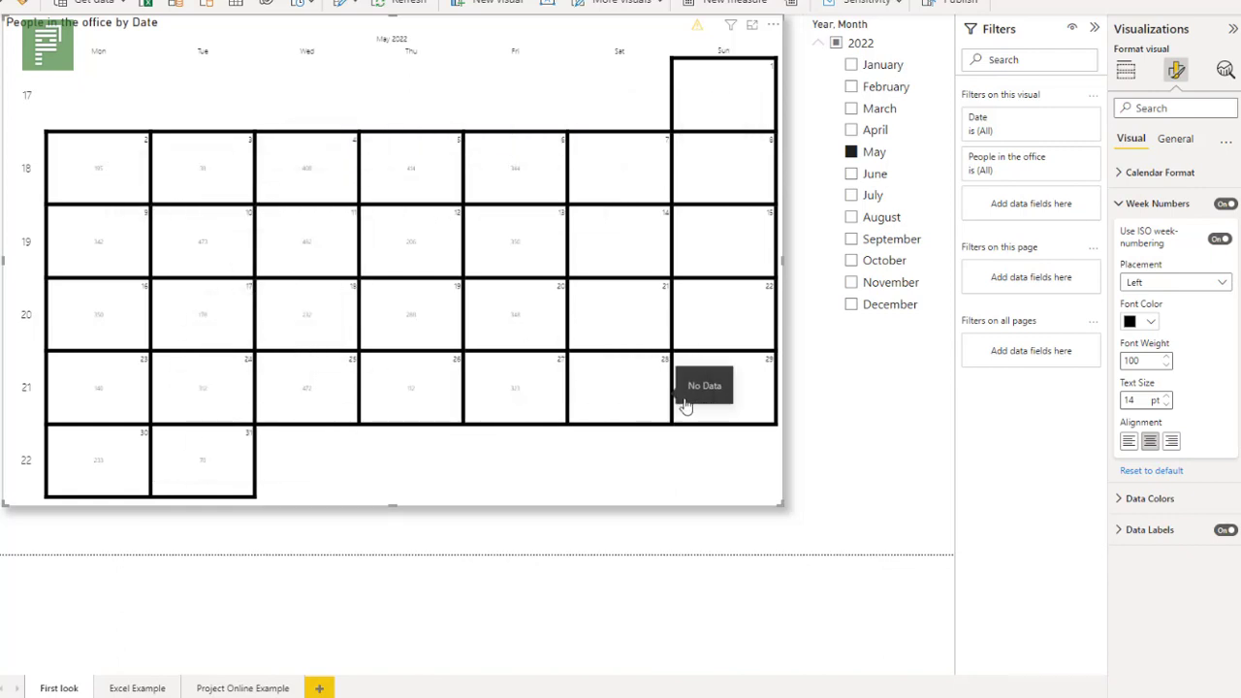
# Try week number placement on the Right, then set it back to Left.
pyautogui.click(1153, 281)
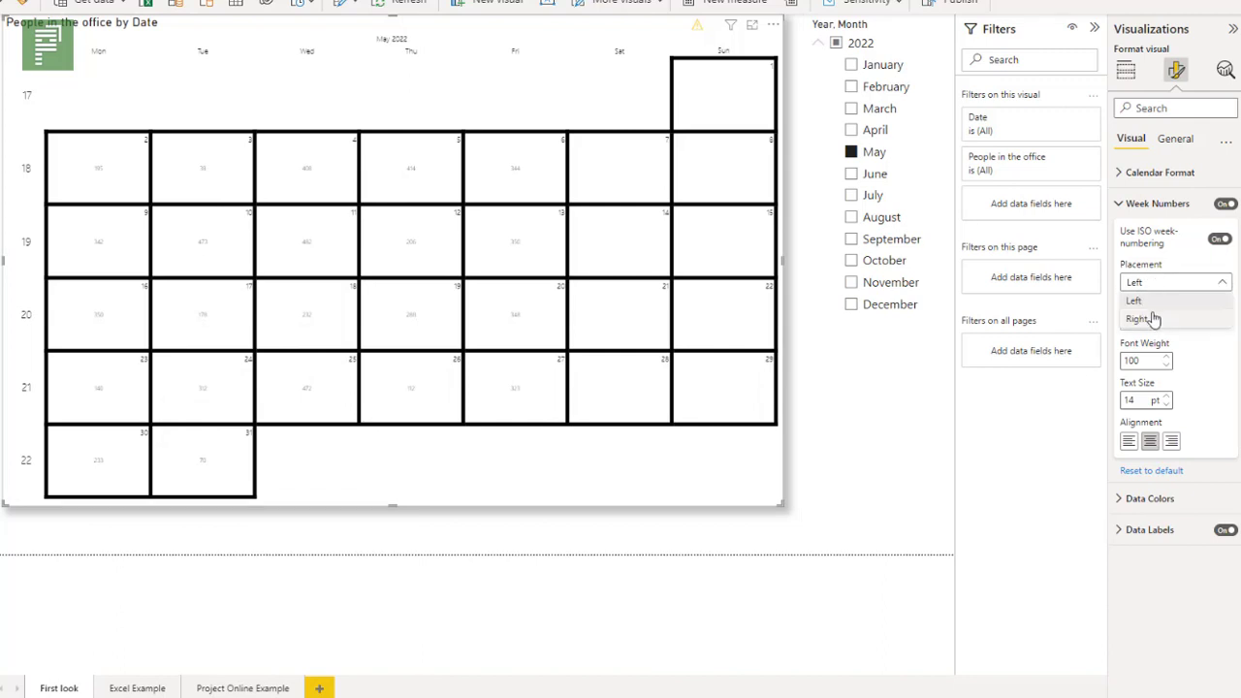
pyautogui.click(1152, 320)
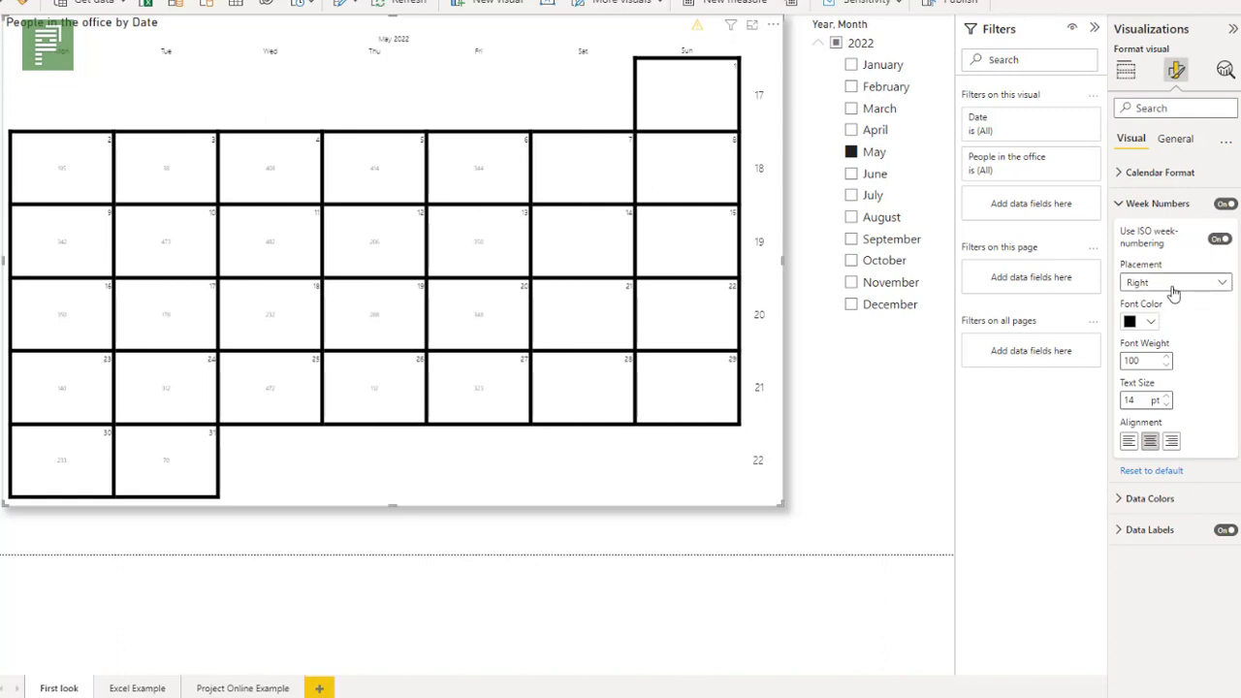
pyautogui.click(1170, 284)
pyautogui.click(1153, 302)
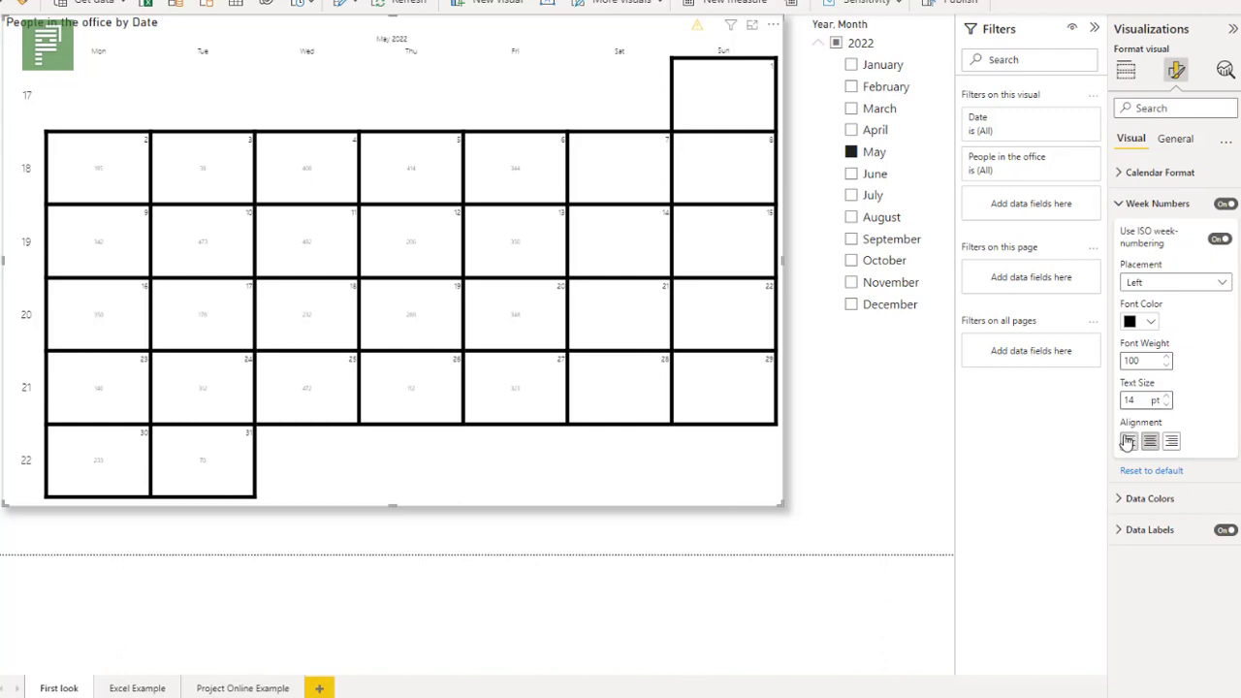
pyautogui.click(1130, 210)
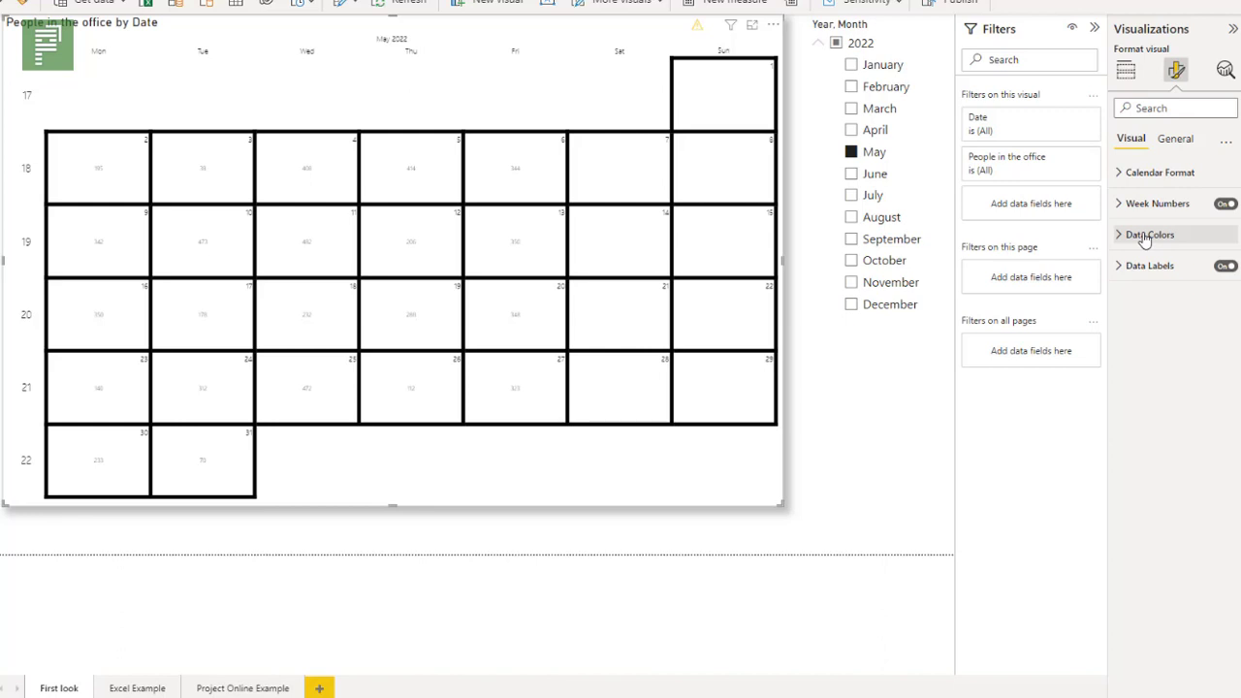
pyautogui.click(1141, 240)
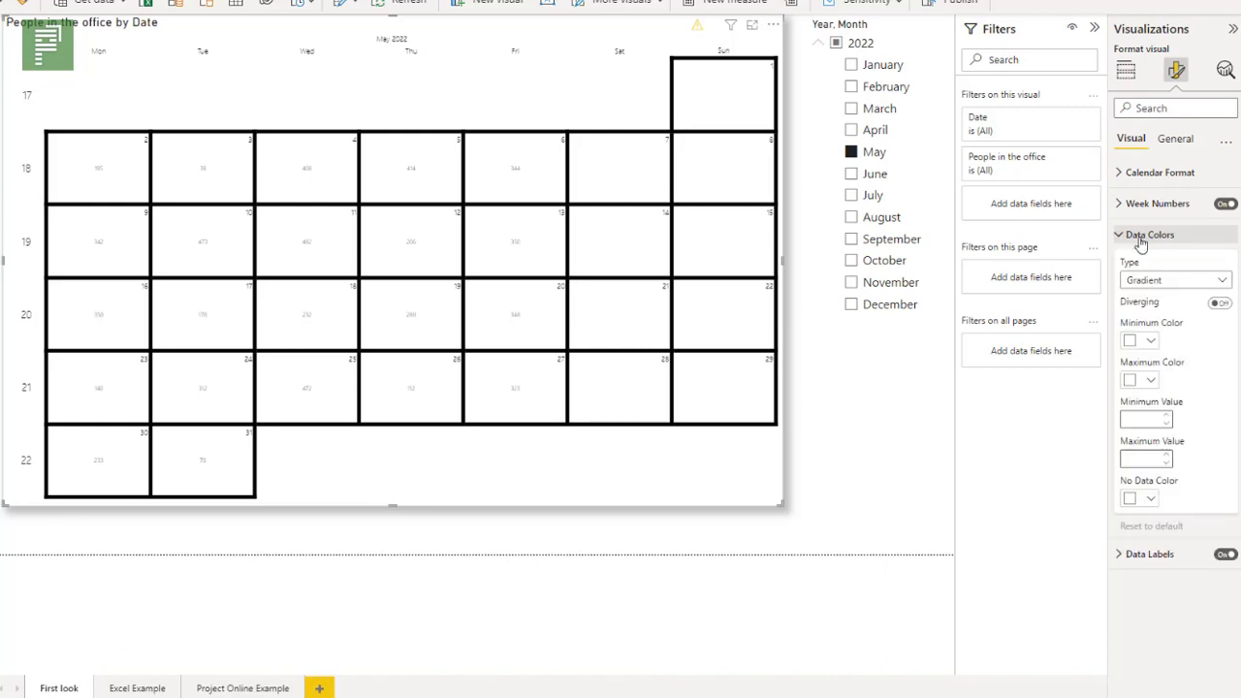
pyautogui.click(1151, 341)
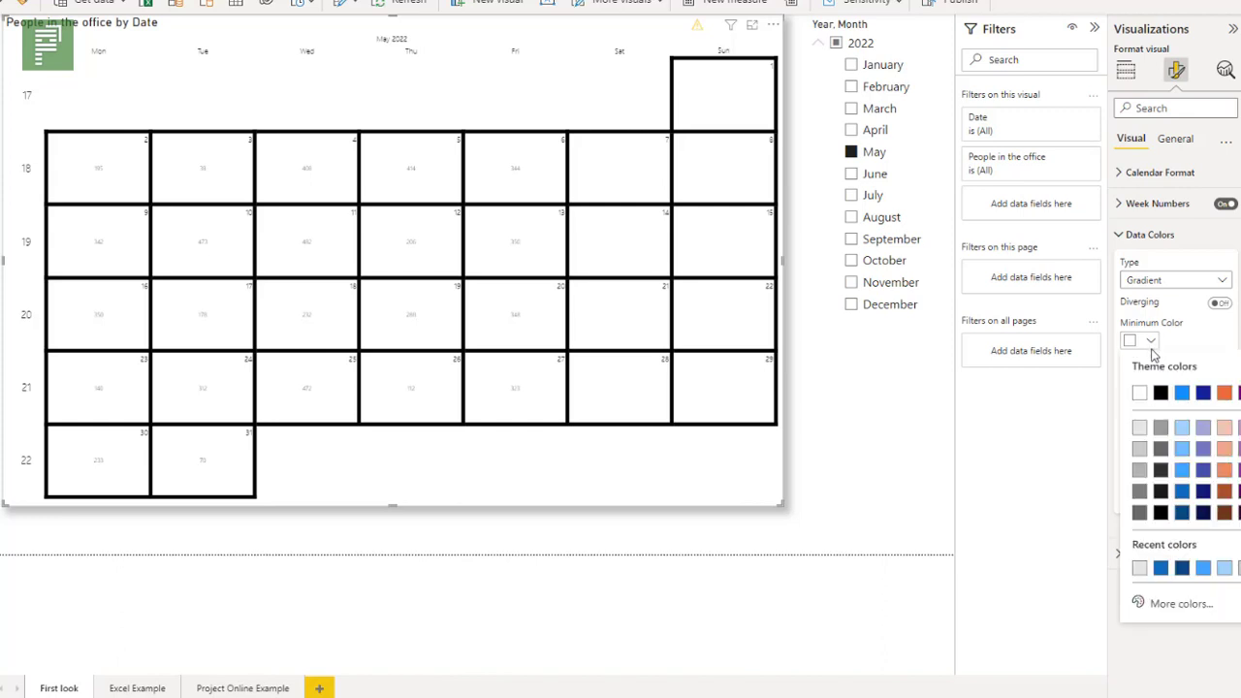
pyautogui.click(1184, 428)
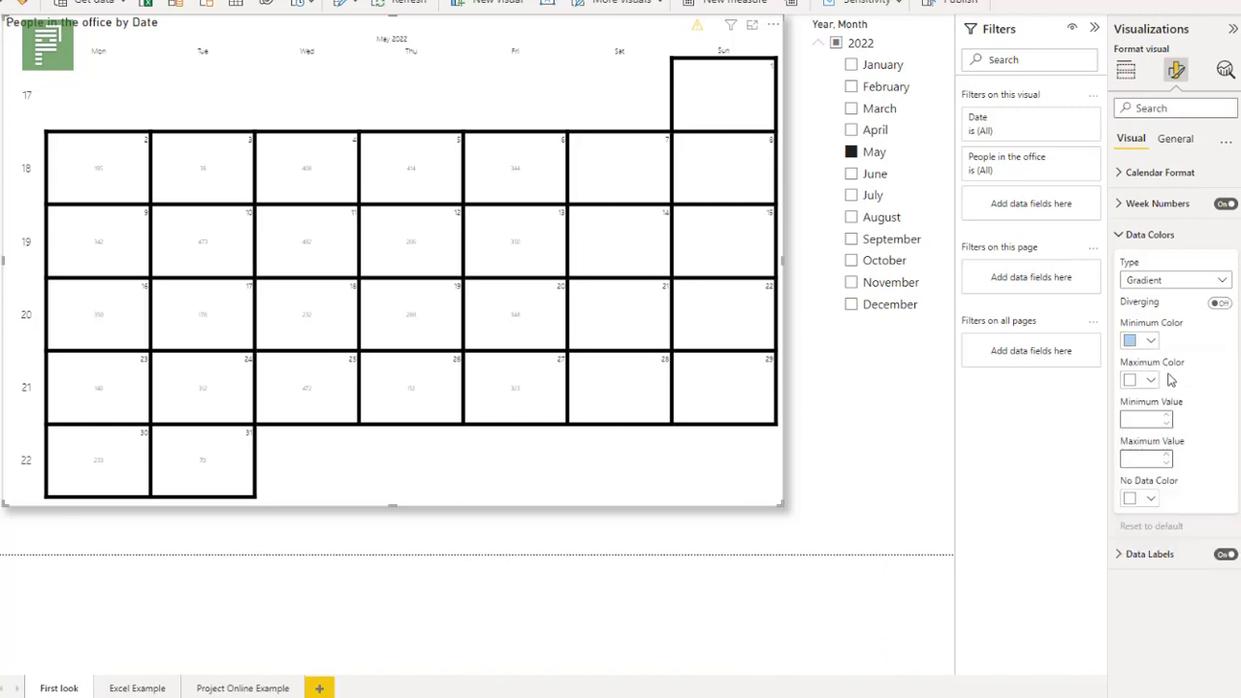
pyautogui.click(1151, 380)
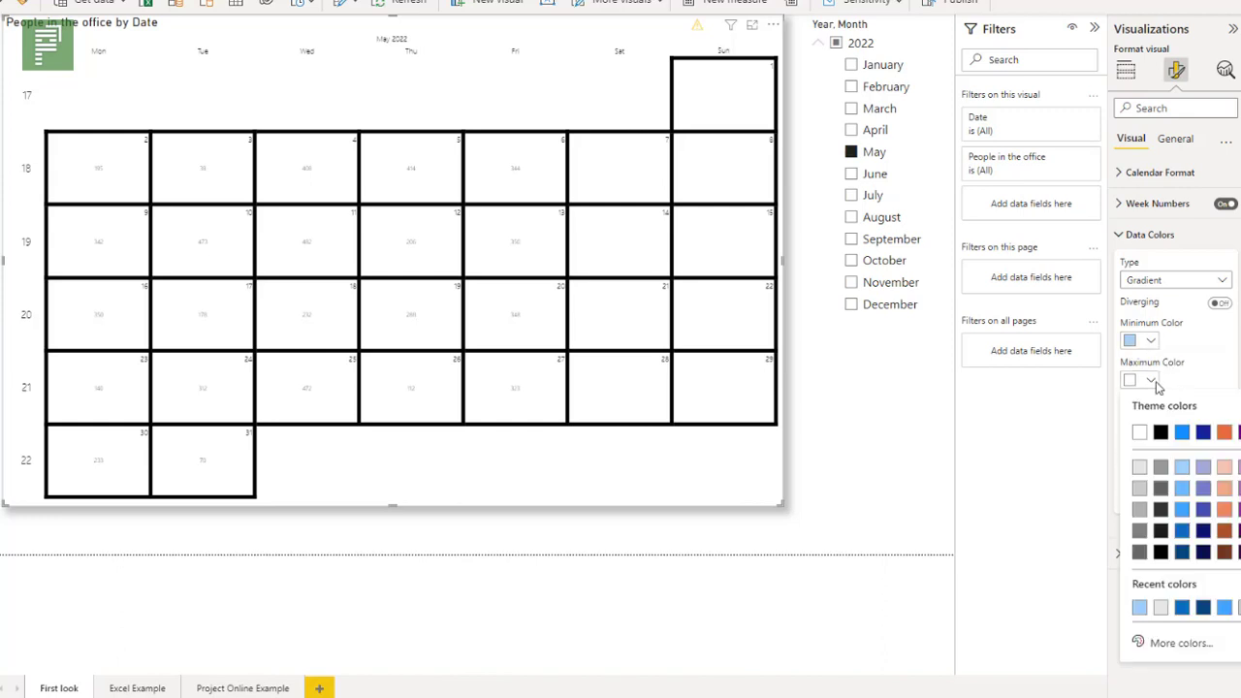
pyautogui.click(1186, 512)
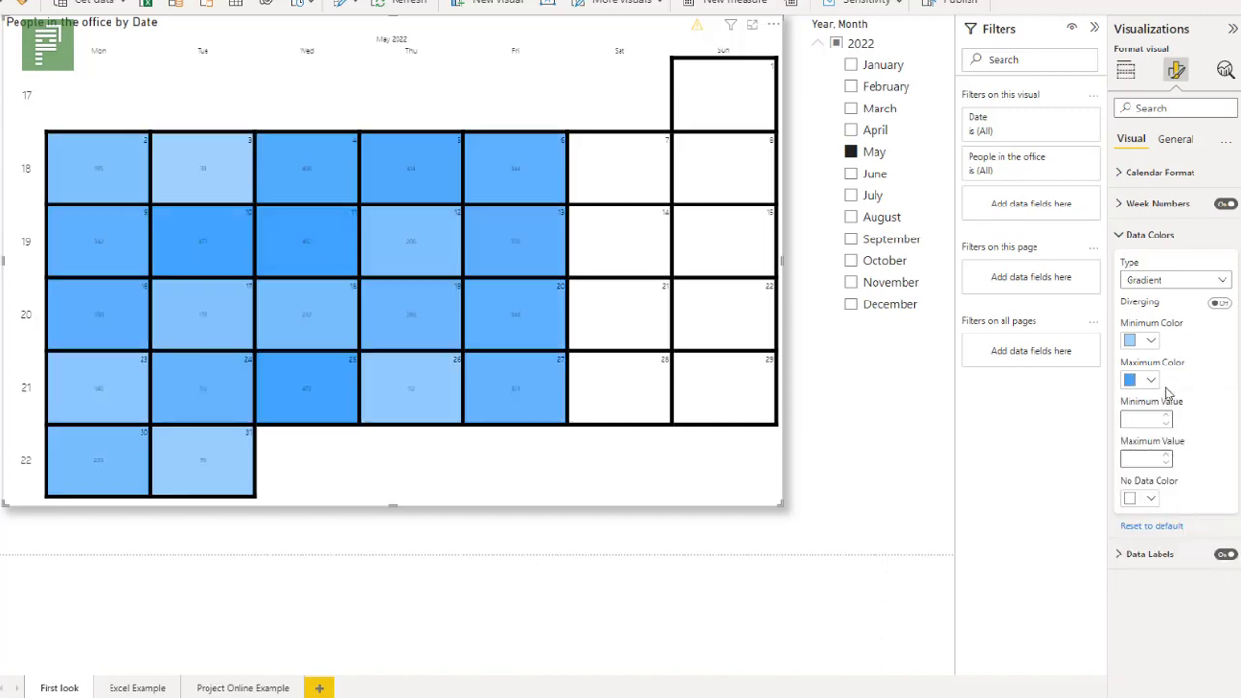
pyautogui.click(1151, 381)
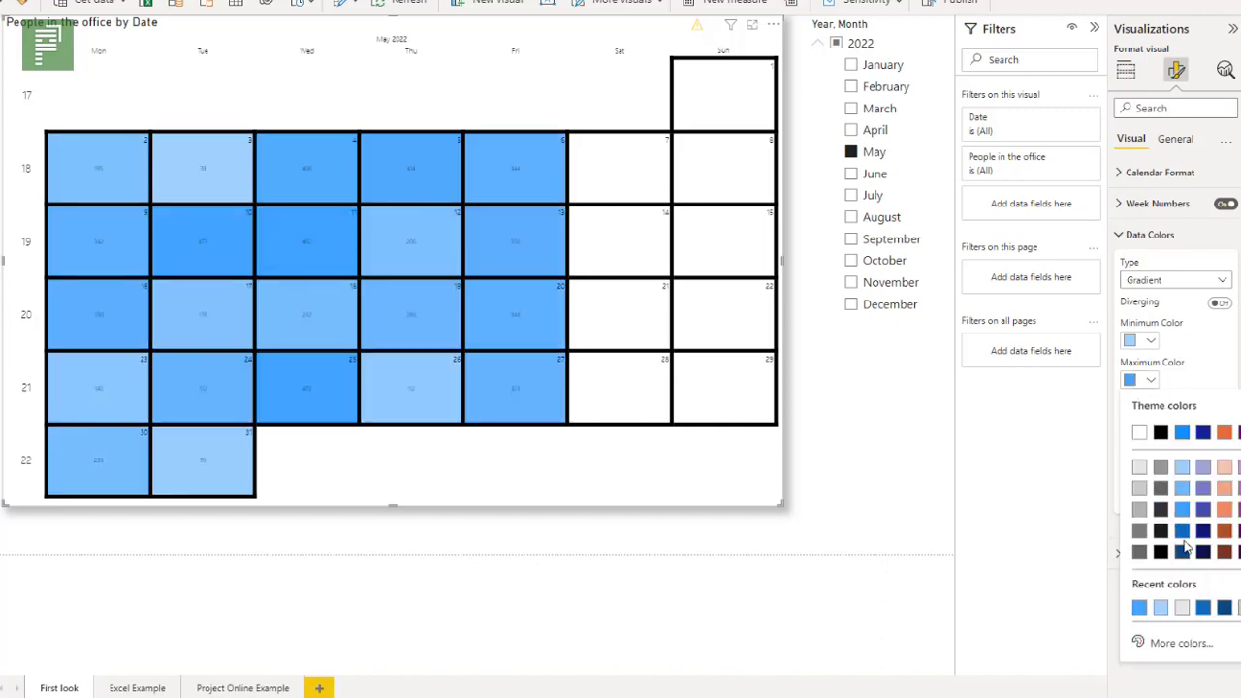
pyautogui.click(1181, 552)
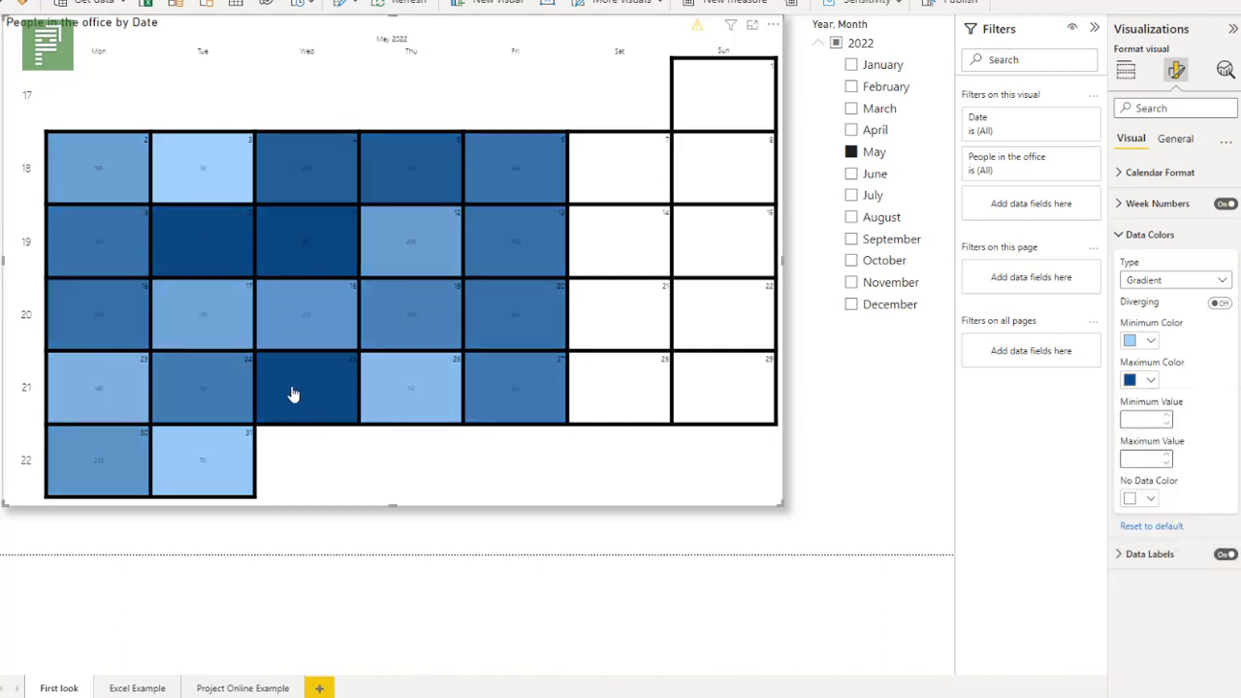
pyautogui.moveTo(283, 382)
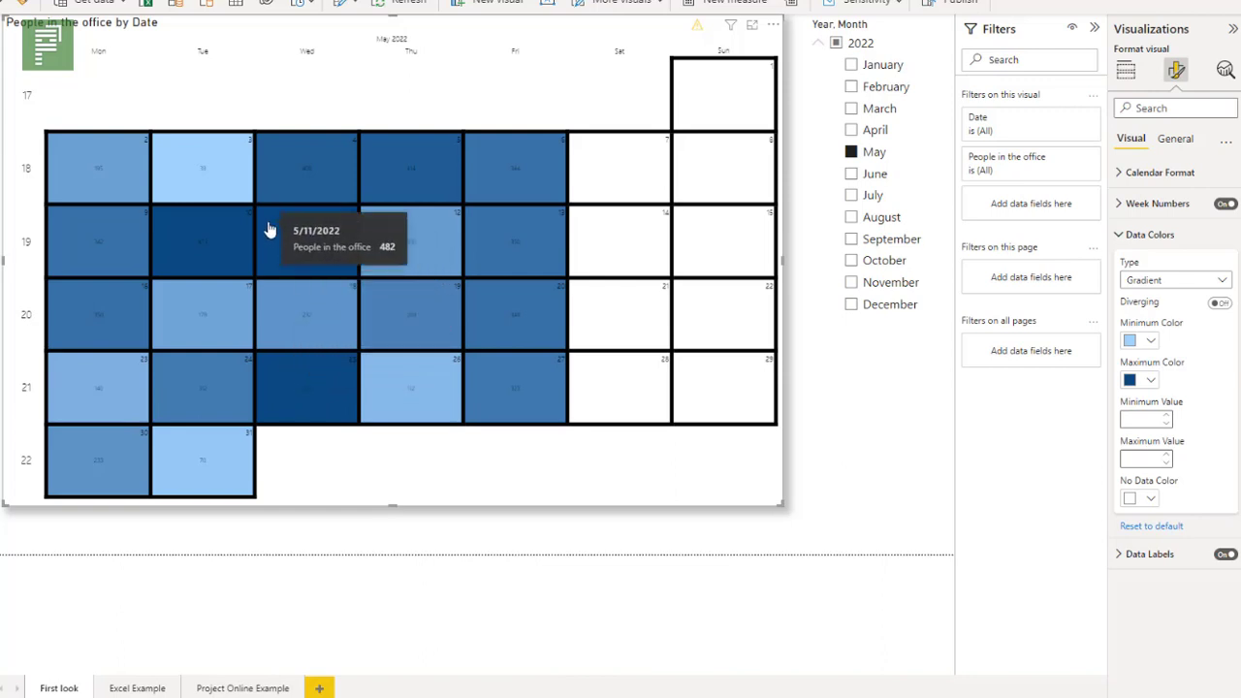
pyautogui.moveTo(207, 186)
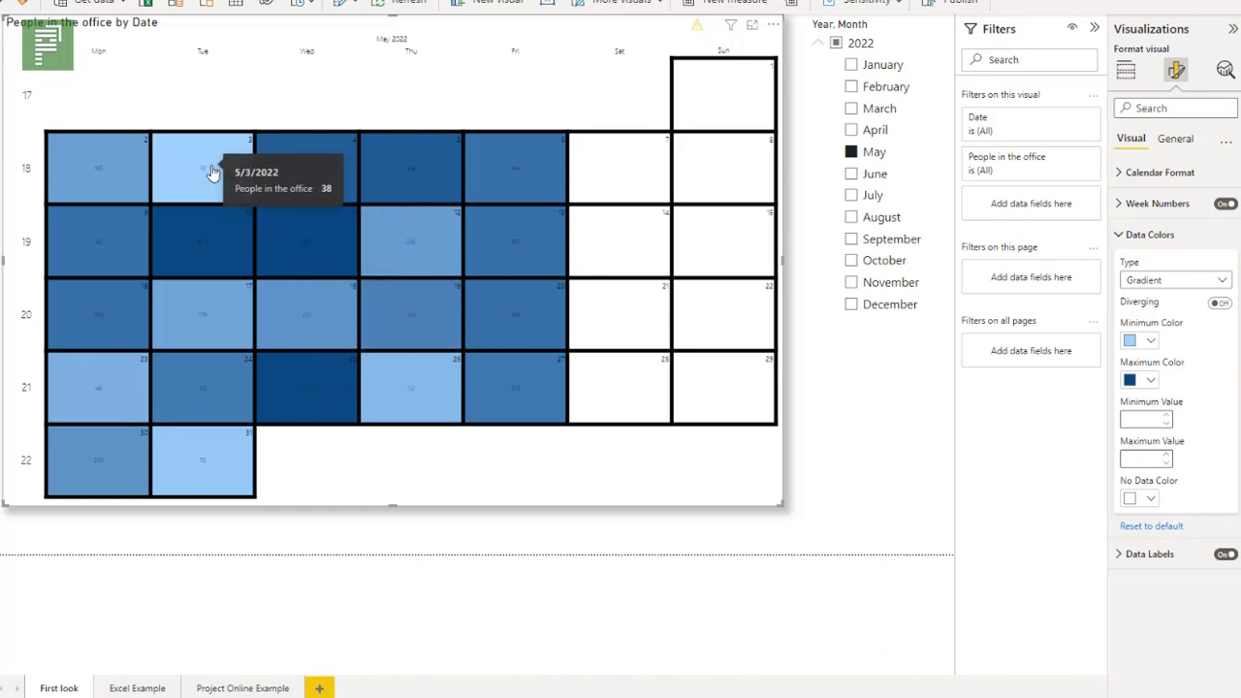
pyautogui.moveTo(423, 388)
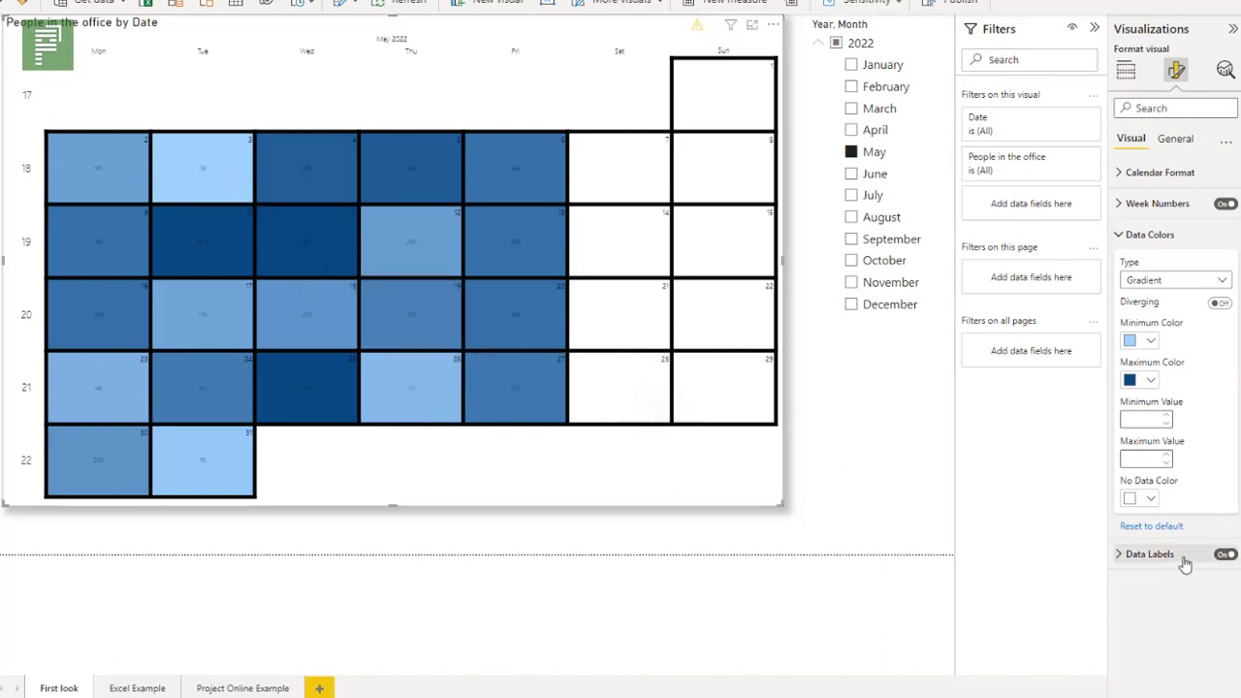
# Make data labels 17 pt white text and set No Data Color to light grey.
pyautogui.click(1136, 559)
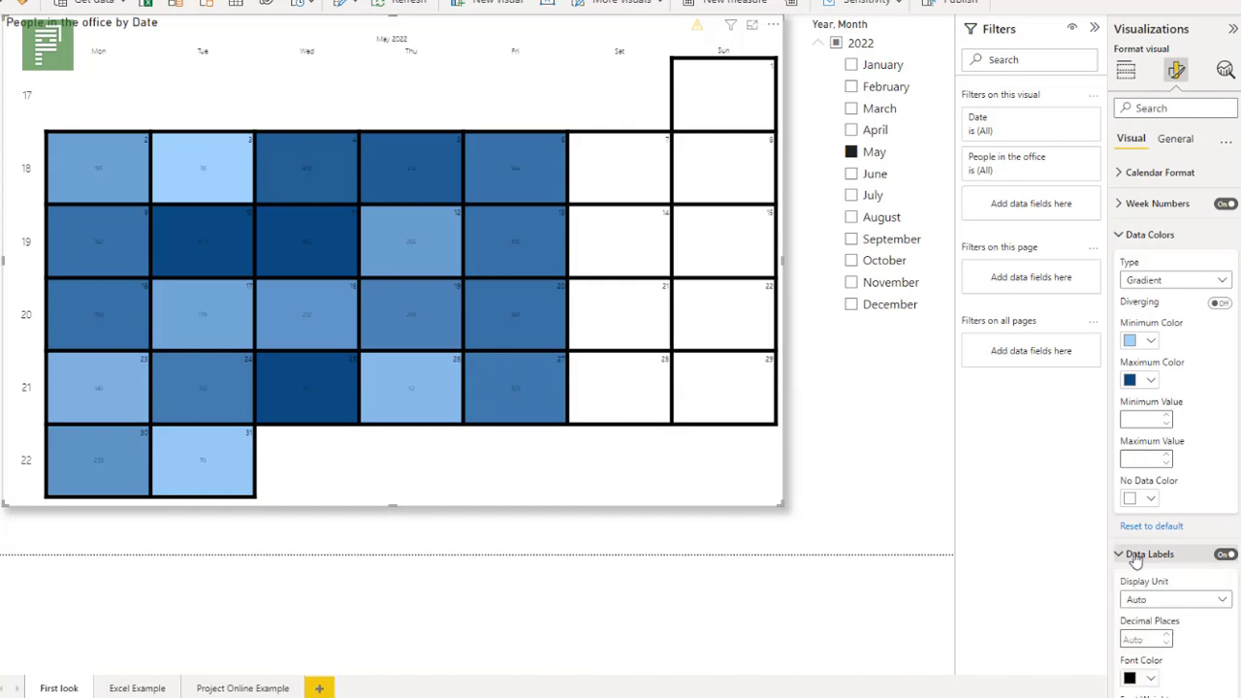
pyautogui.scroll(-3, 1184, 587)
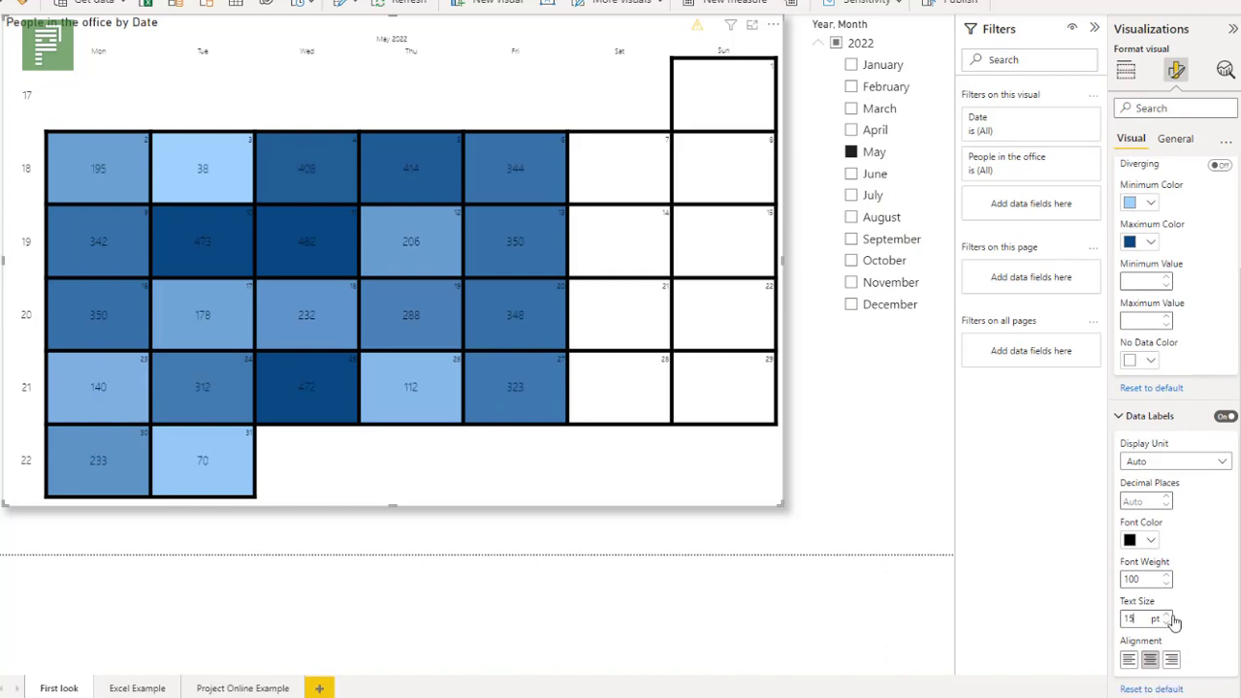
pyautogui.doubleClick(1168, 617)
pyautogui.click(1149, 540)
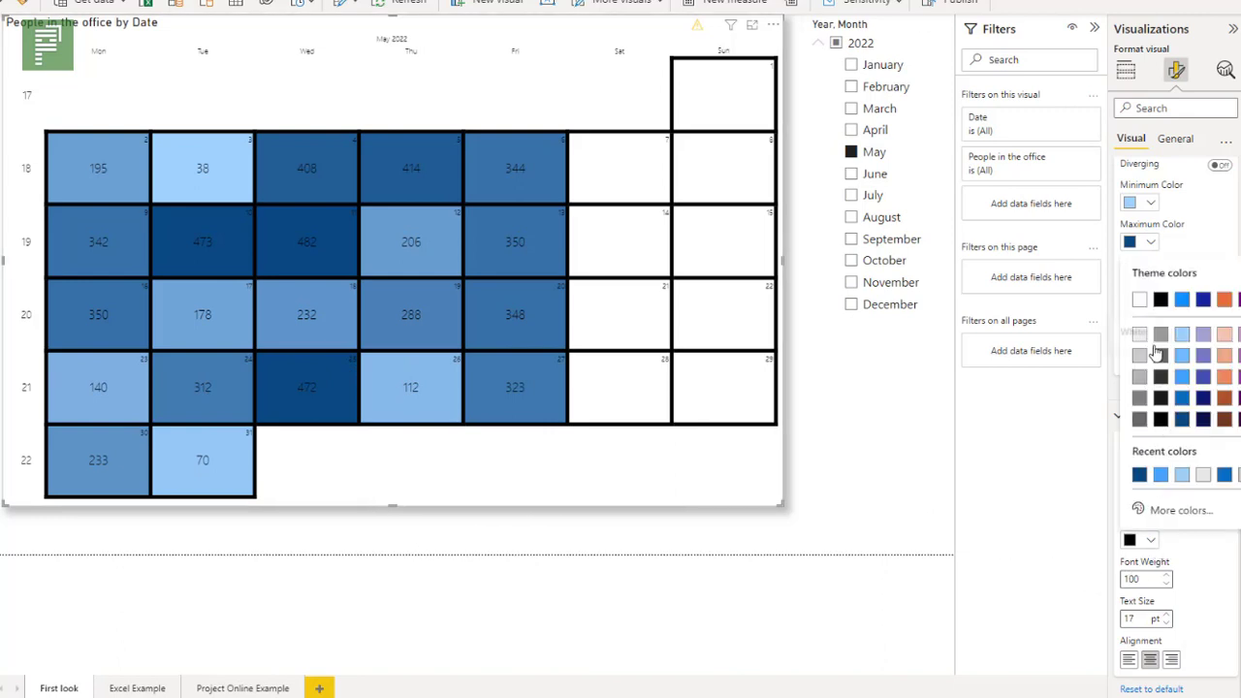
pyautogui.click(1139, 300)
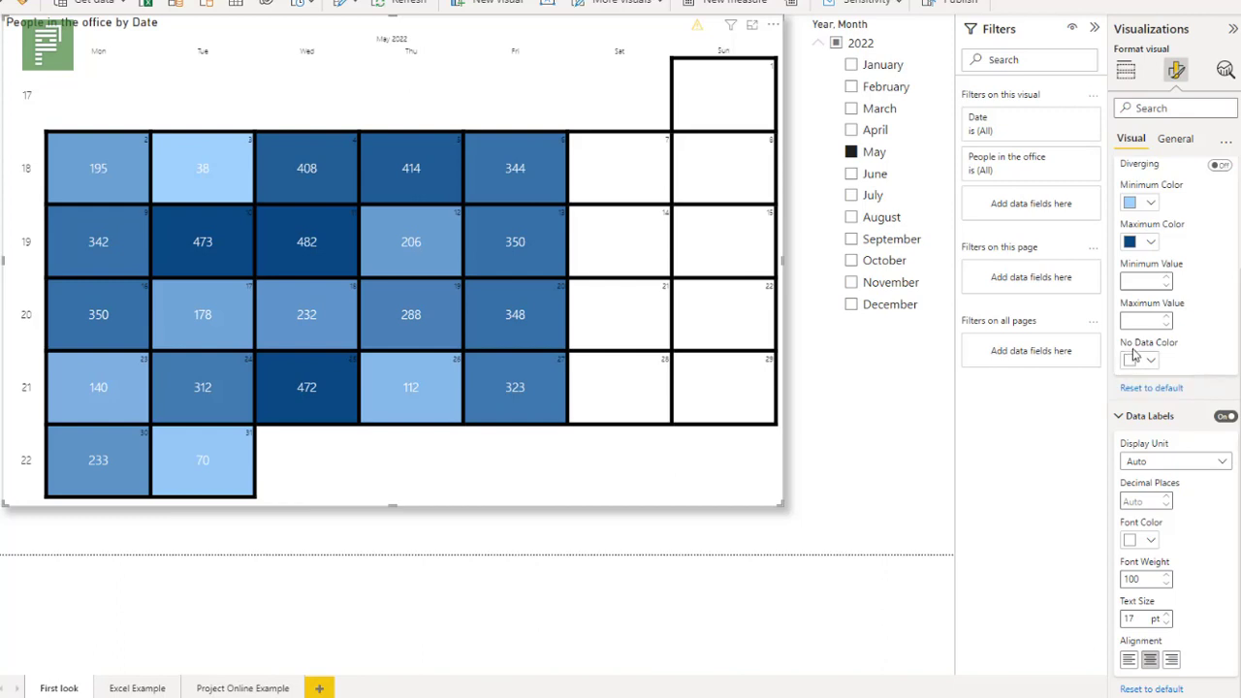
pyautogui.click(1151, 361)
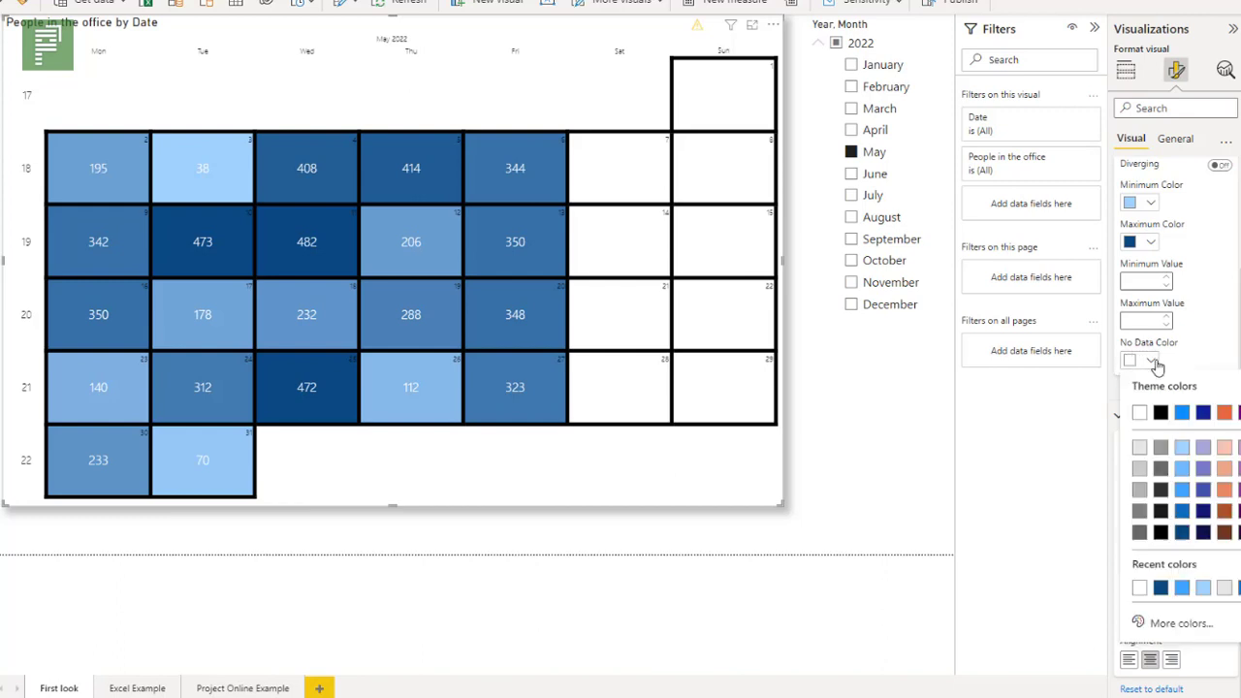
pyautogui.click(1139, 450)
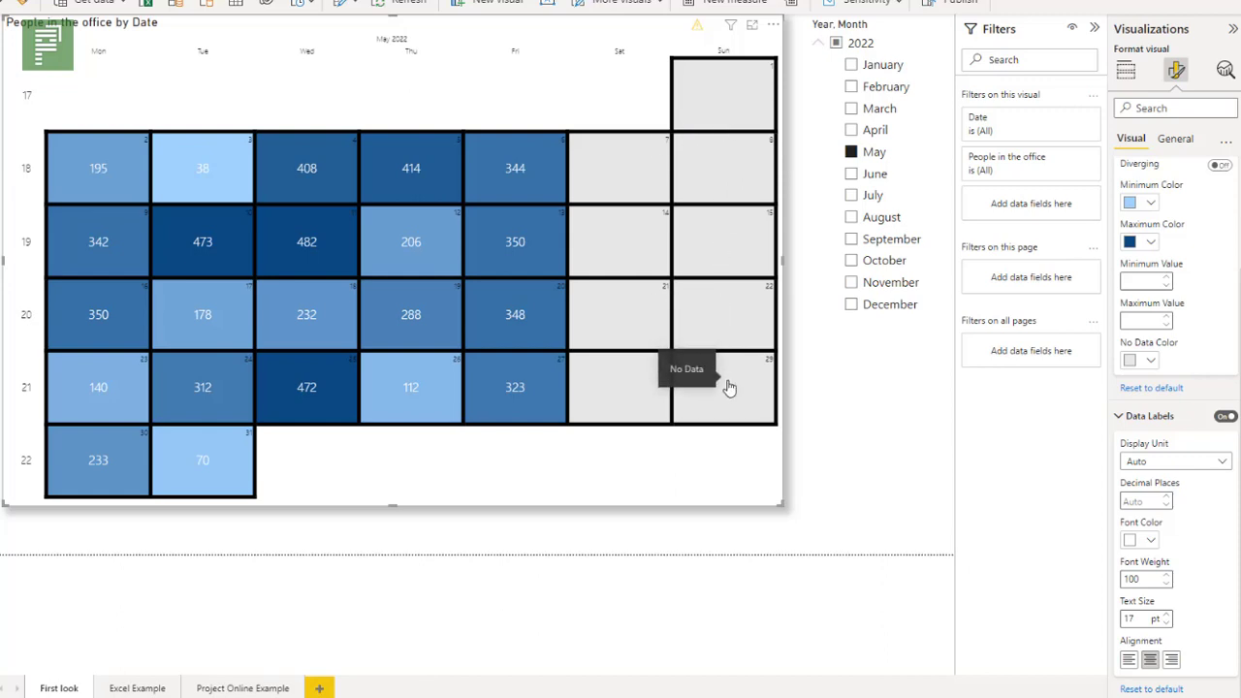
pyautogui.click(786, 546)
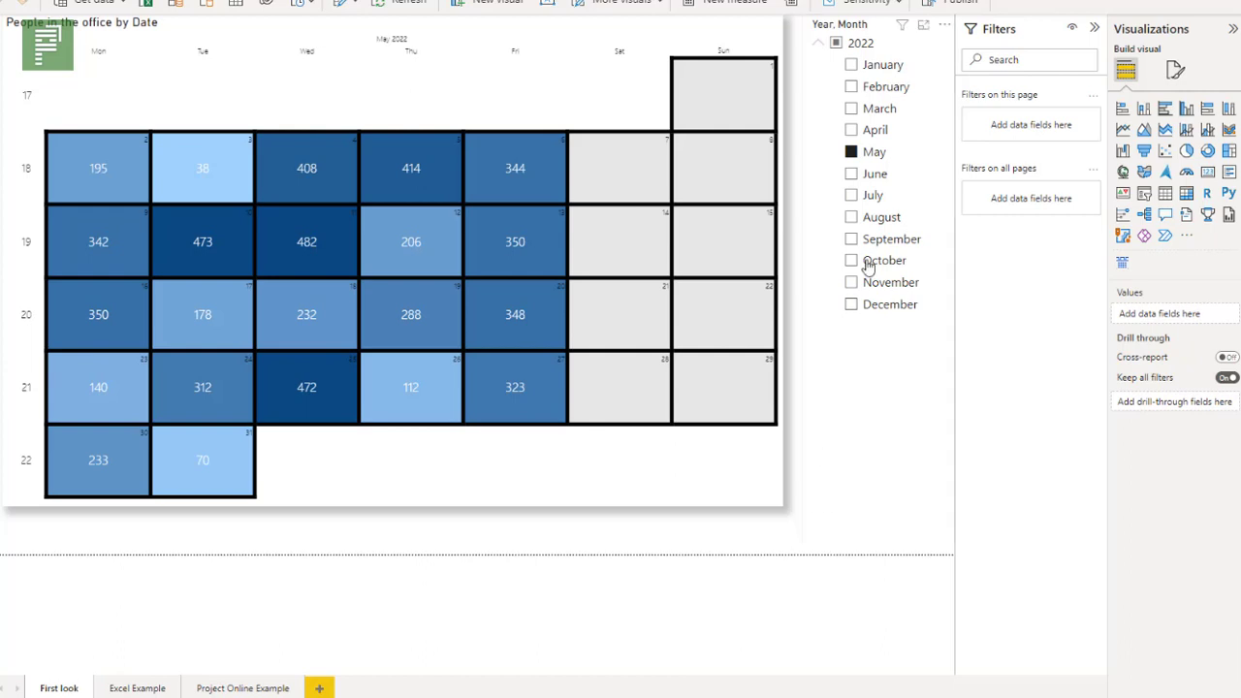
pyautogui.click(867, 176)
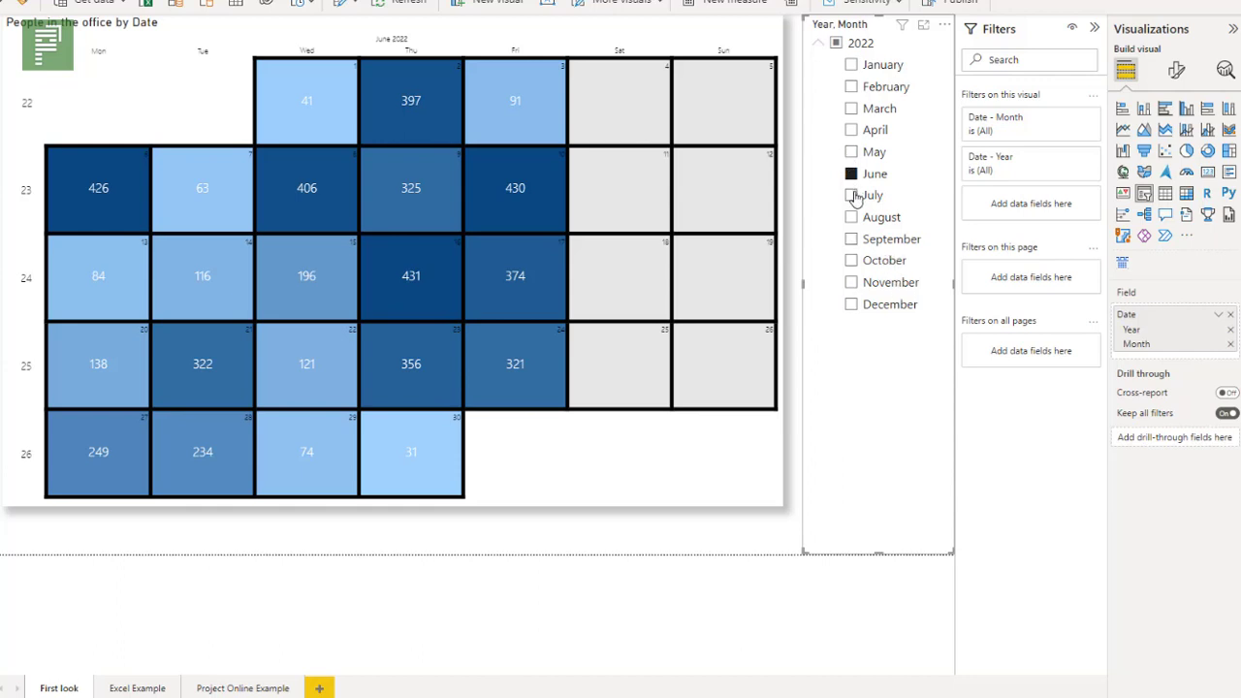
pyautogui.click(853, 196)
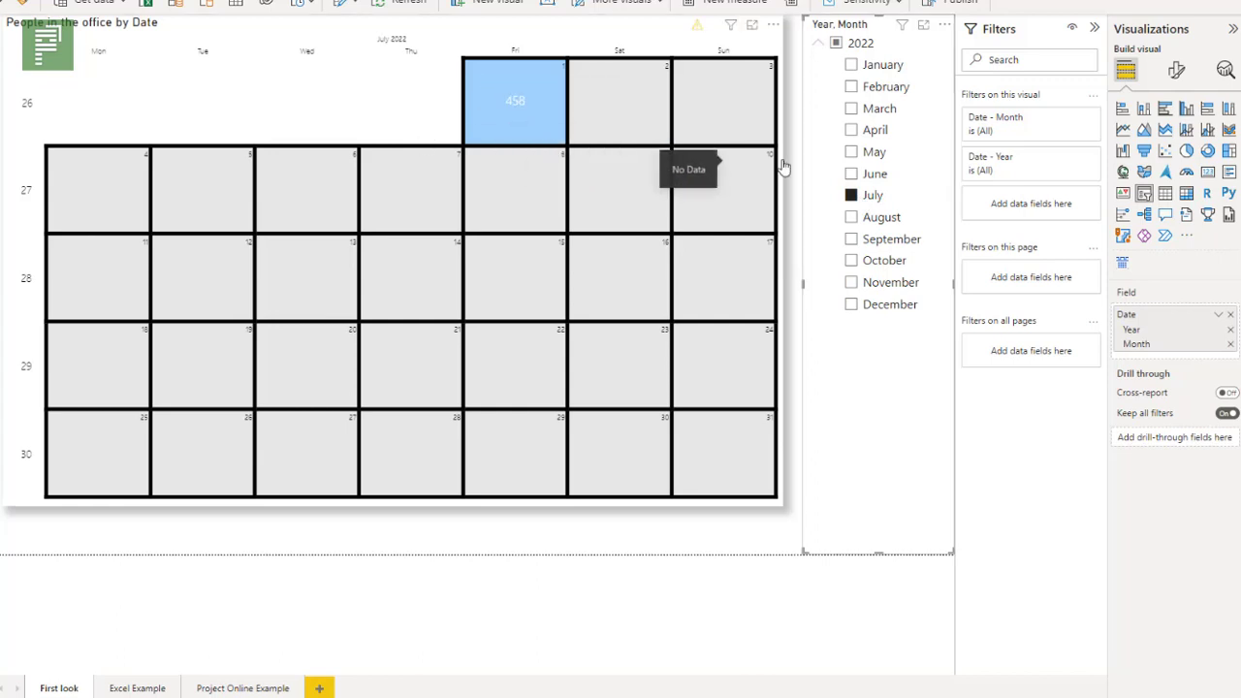
pyautogui.click(849, 154)
pyautogui.click(850, 175)
pyautogui.click(850, 195)
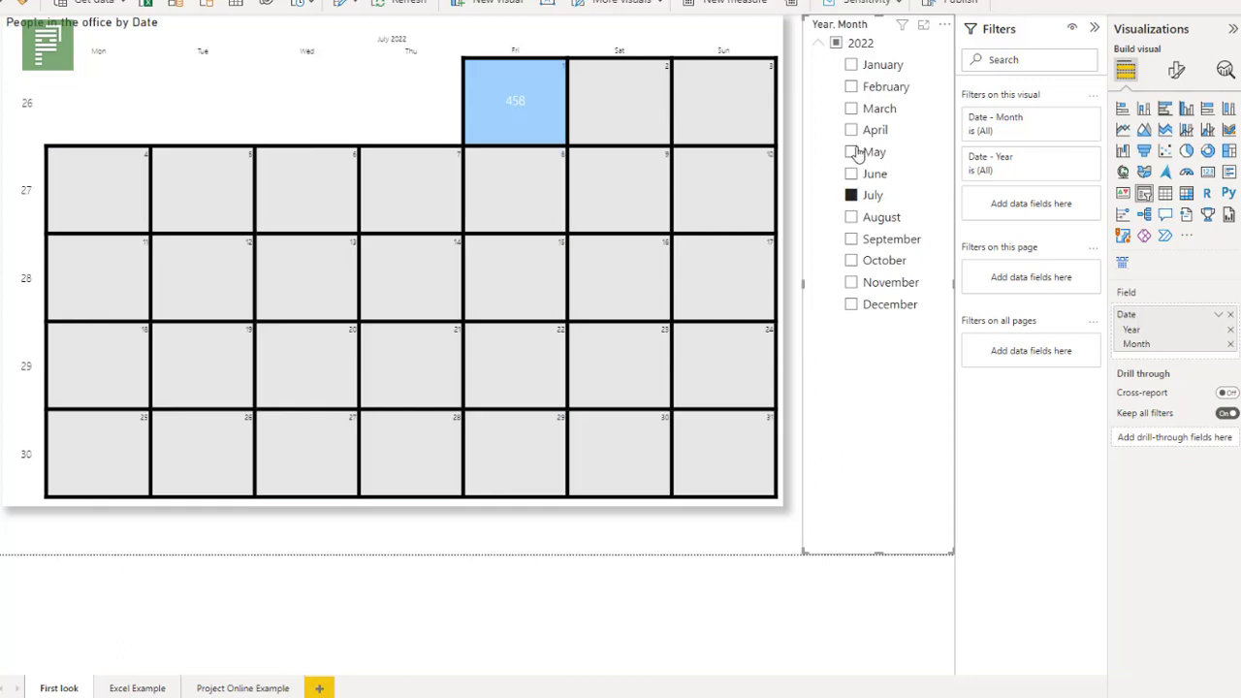
pyautogui.click(851, 152)
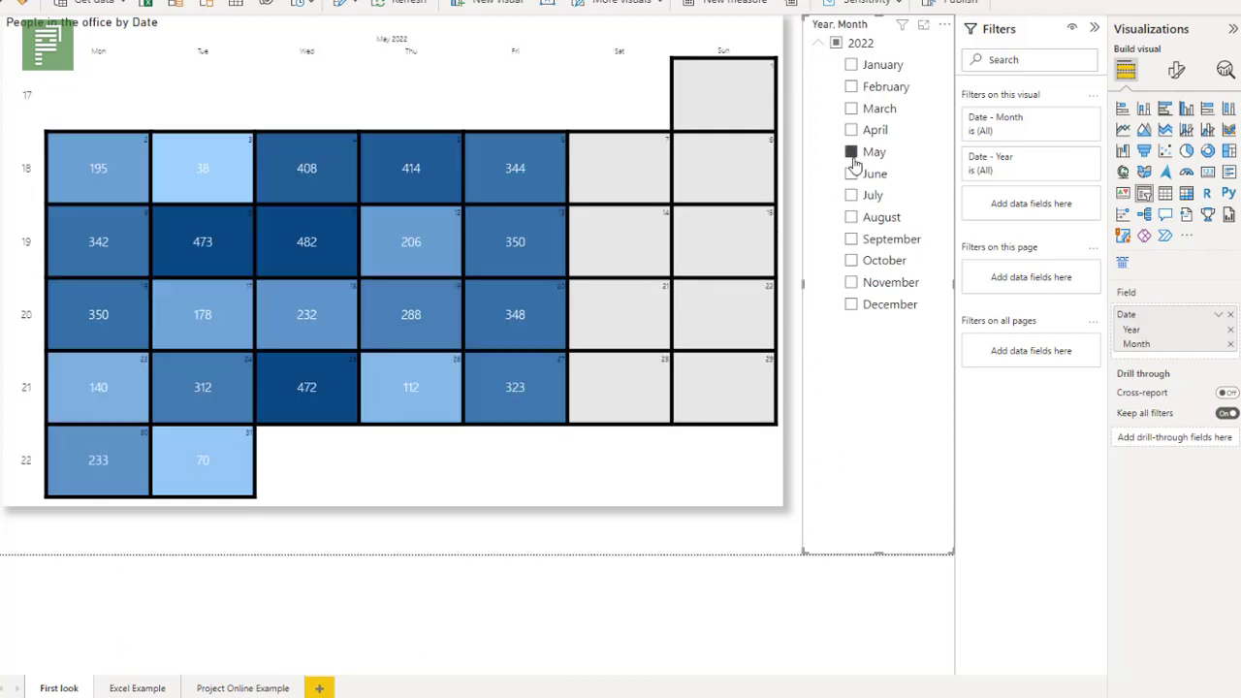
pyautogui.click(747, 477)
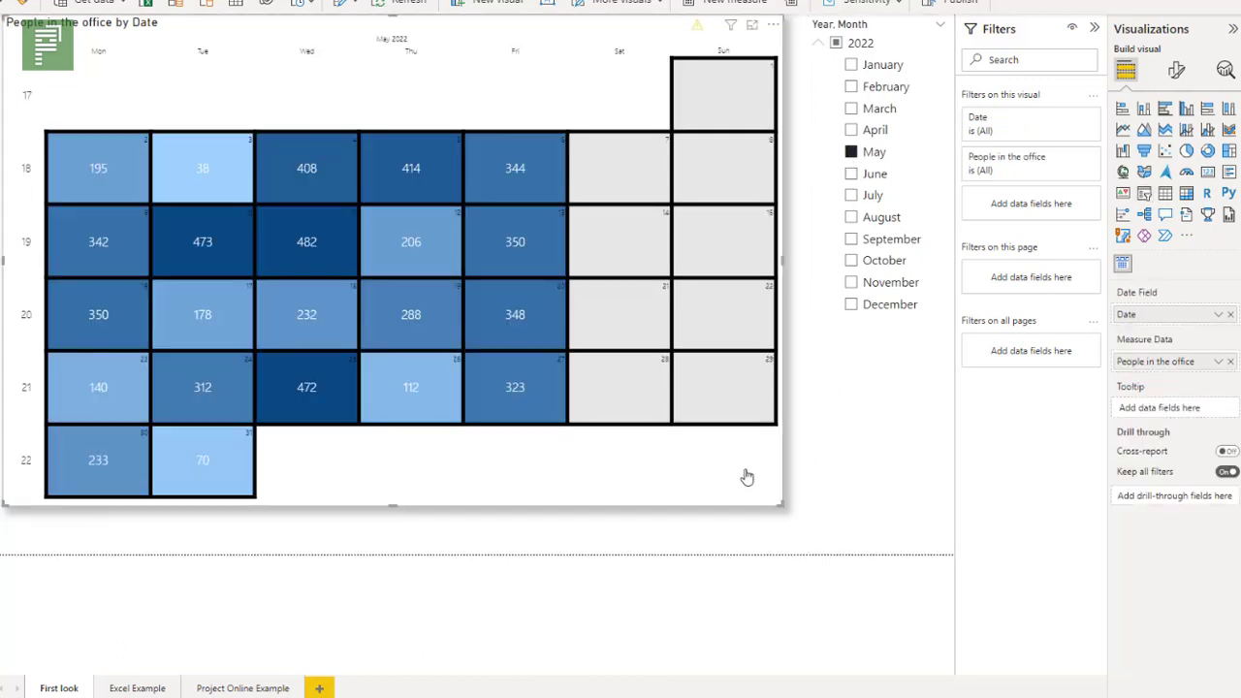
# Turn on a diverging colour scale in the calendar's data colours.
pyautogui.click(1175, 72)
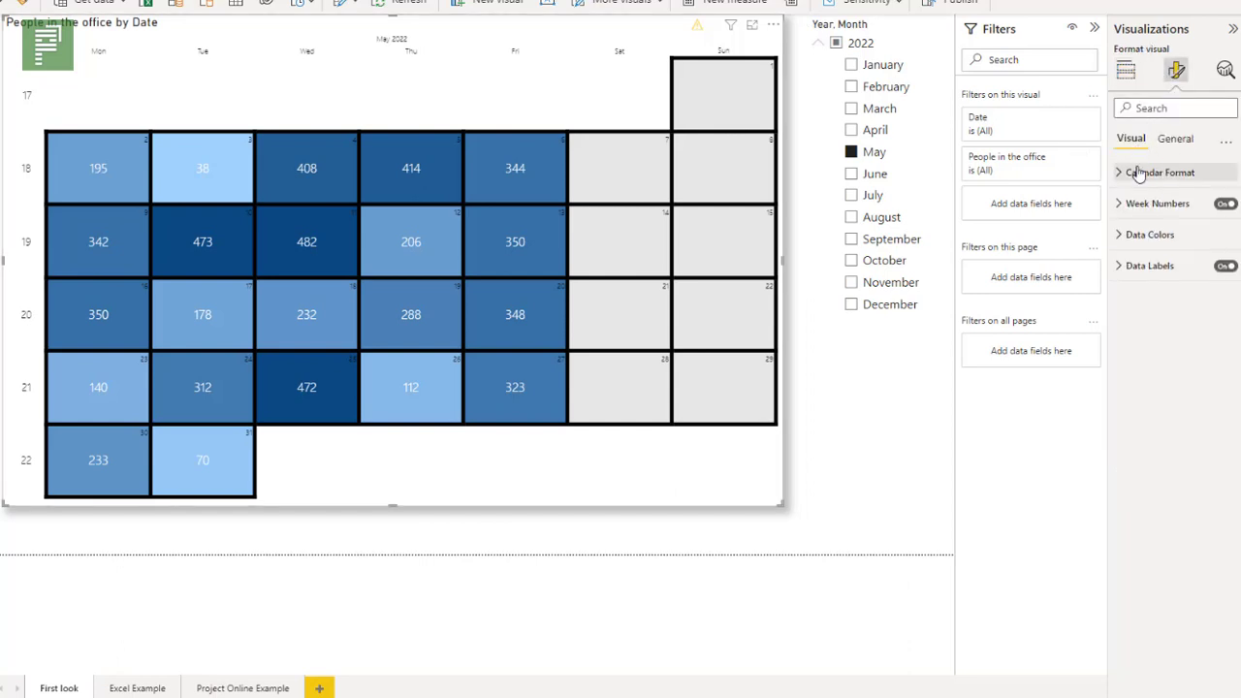
pyautogui.click(1154, 173)
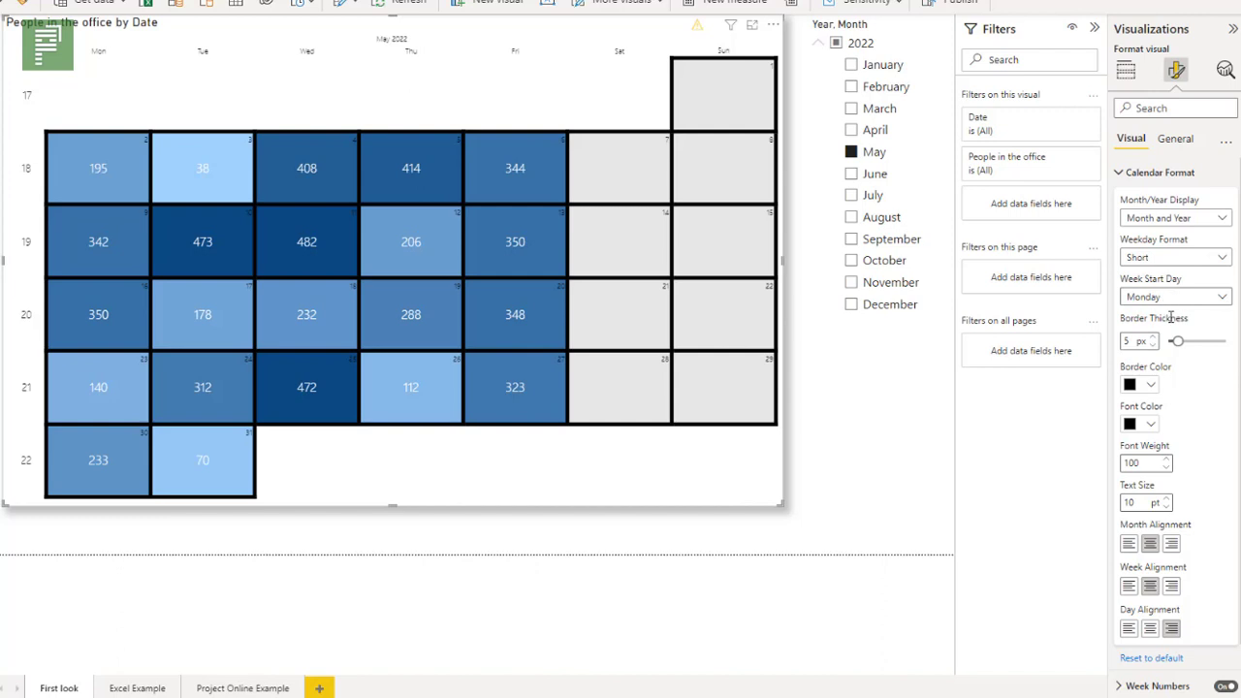
pyautogui.click(1151, 174)
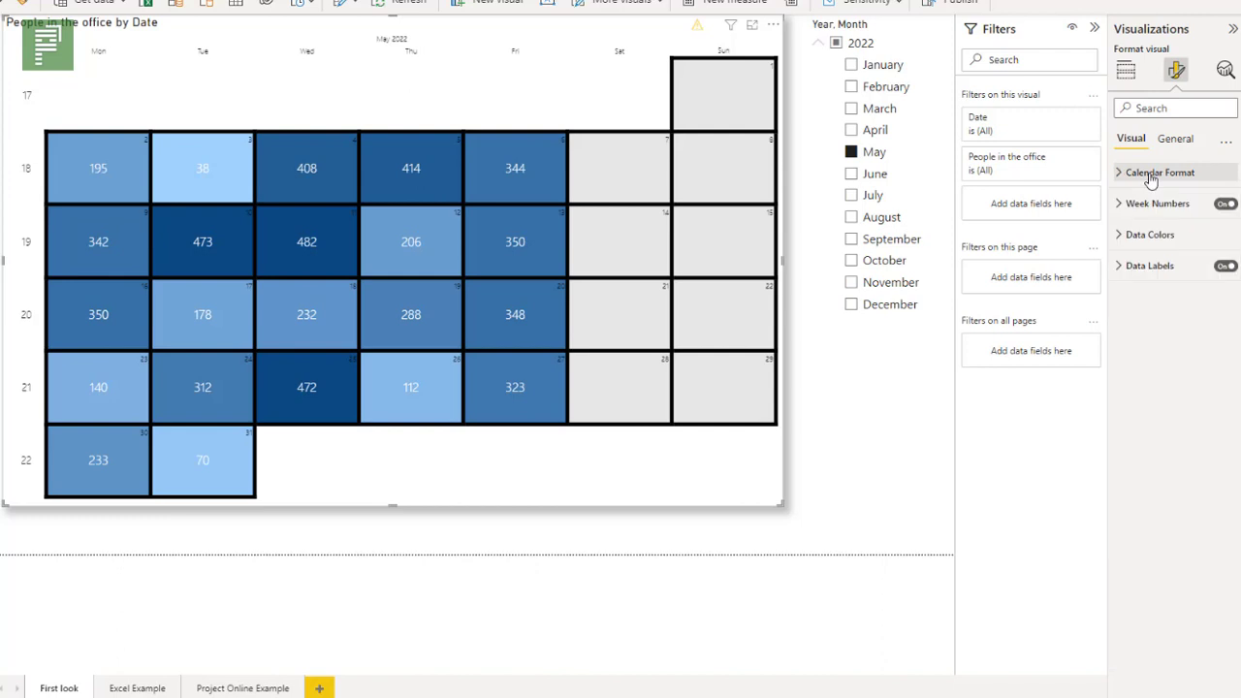
pyautogui.click(1154, 236)
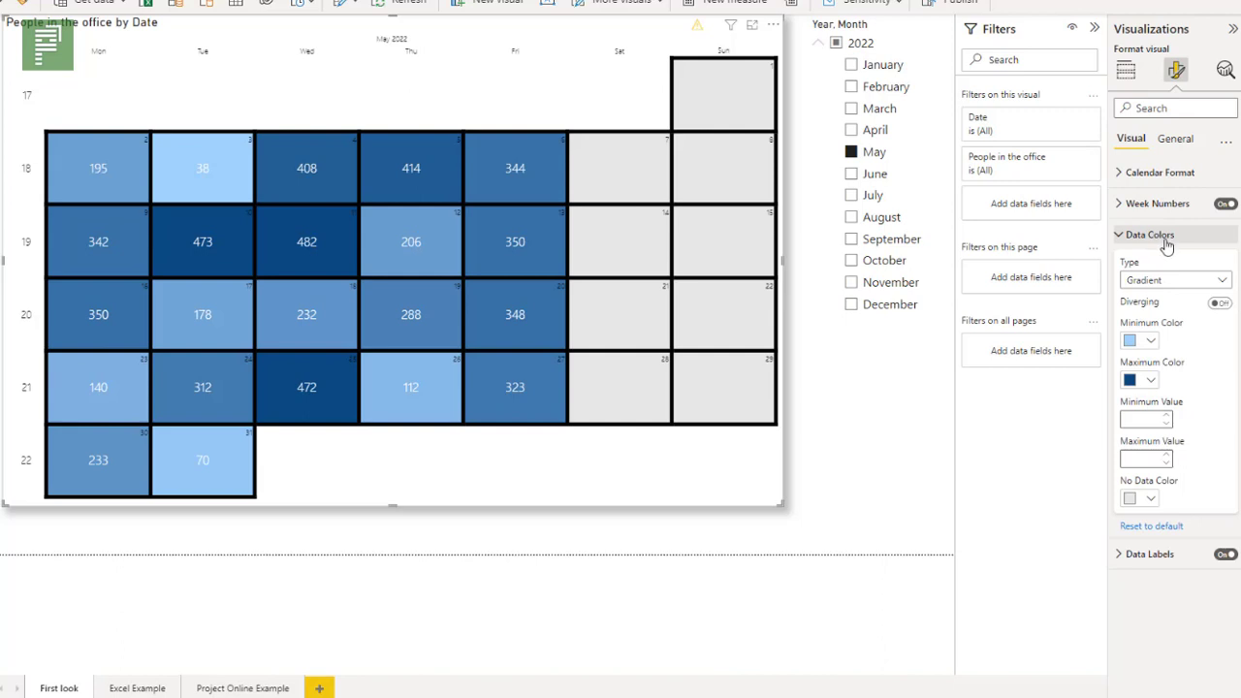
pyautogui.click(1219, 304)
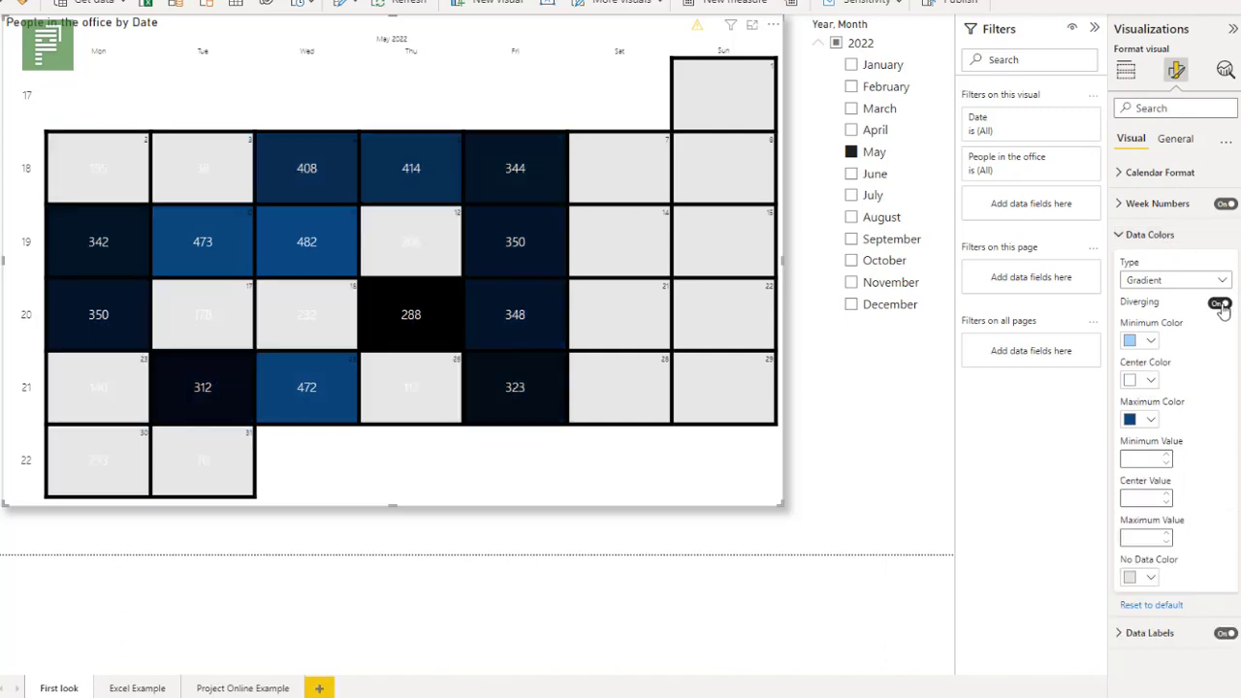
# Set the centre colour to blue and enter minimum 0, centre 250 and maximum 500.
pyautogui.click(1148, 380)
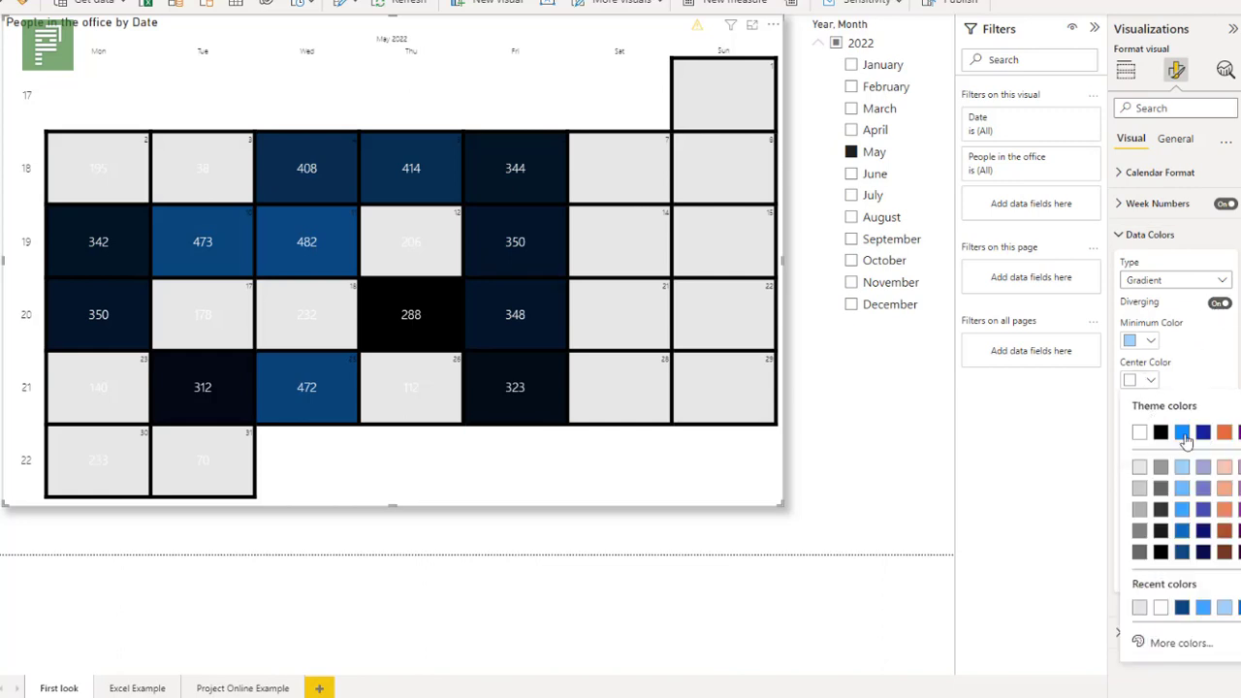
pyautogui.click(1182, 510)
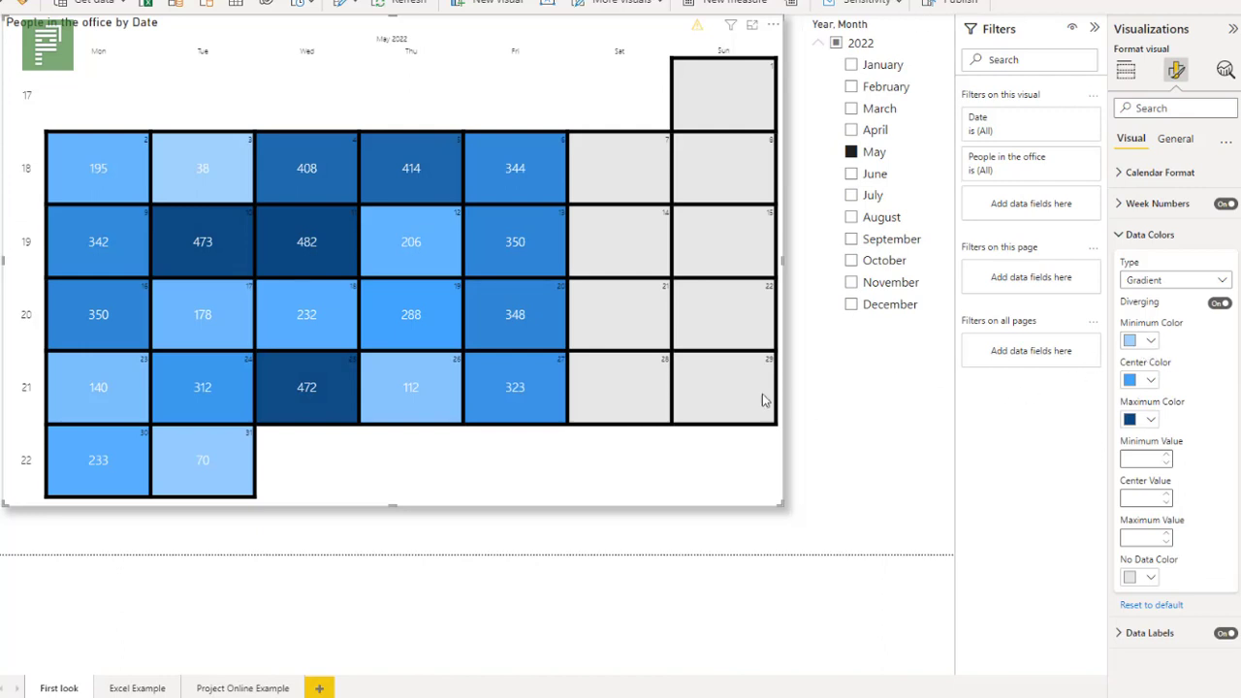
pyautogui.moveTo(658, 389)
pyautogui.write('50')
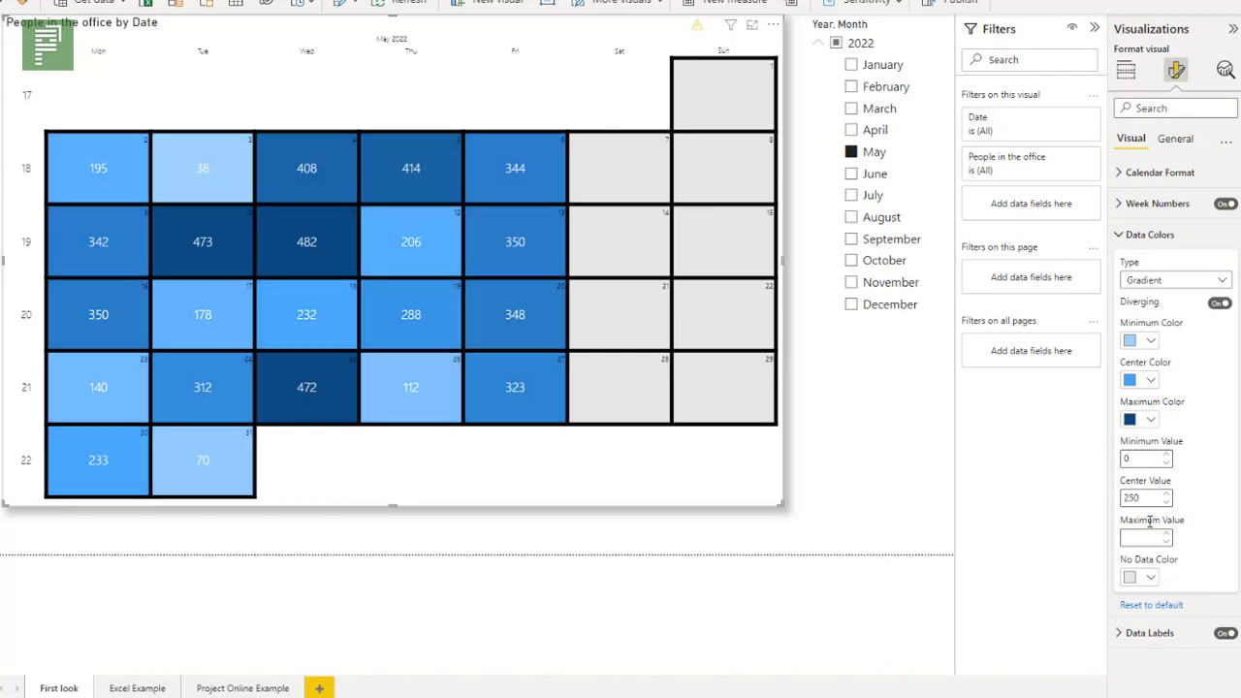
pyautogui.write('500')
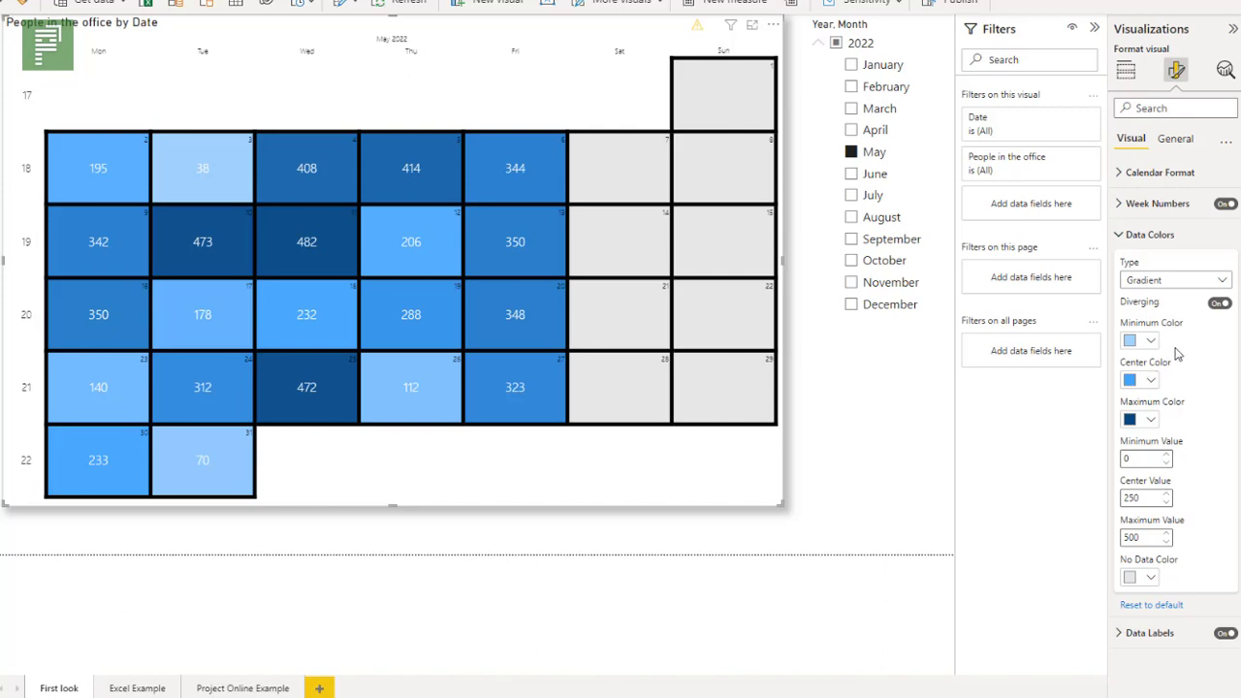
pyautogui.click(1191, 280)
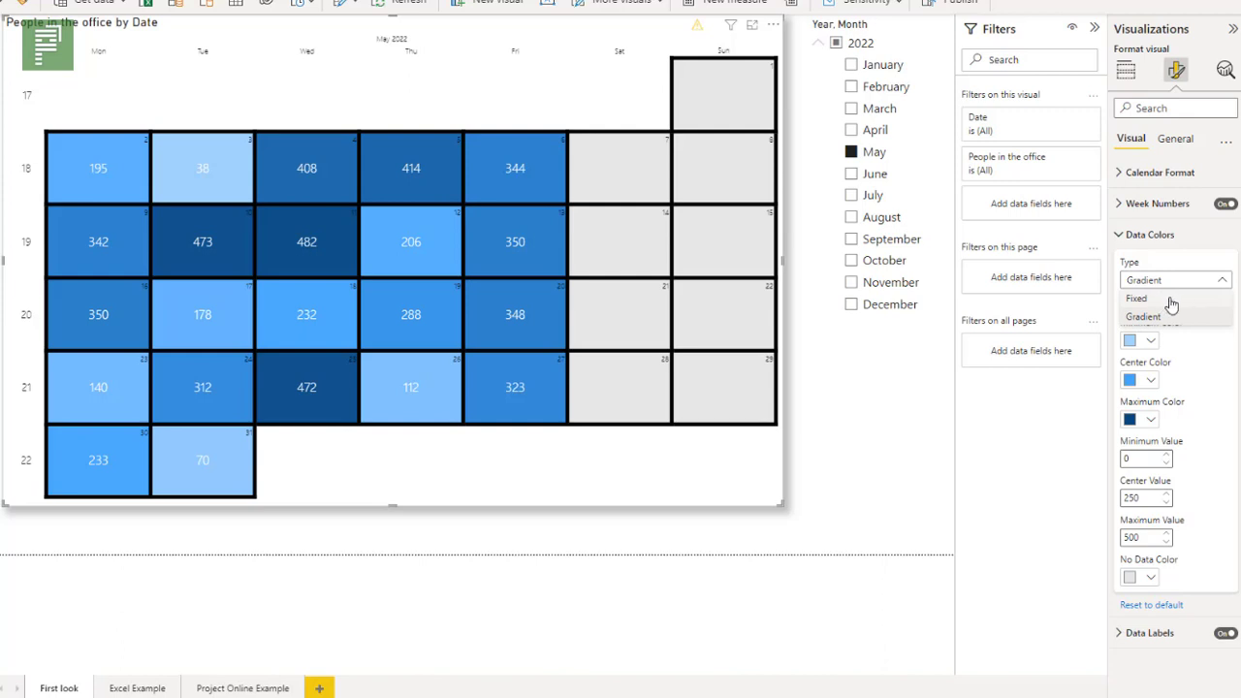
pyautogui.click(1169, 299)
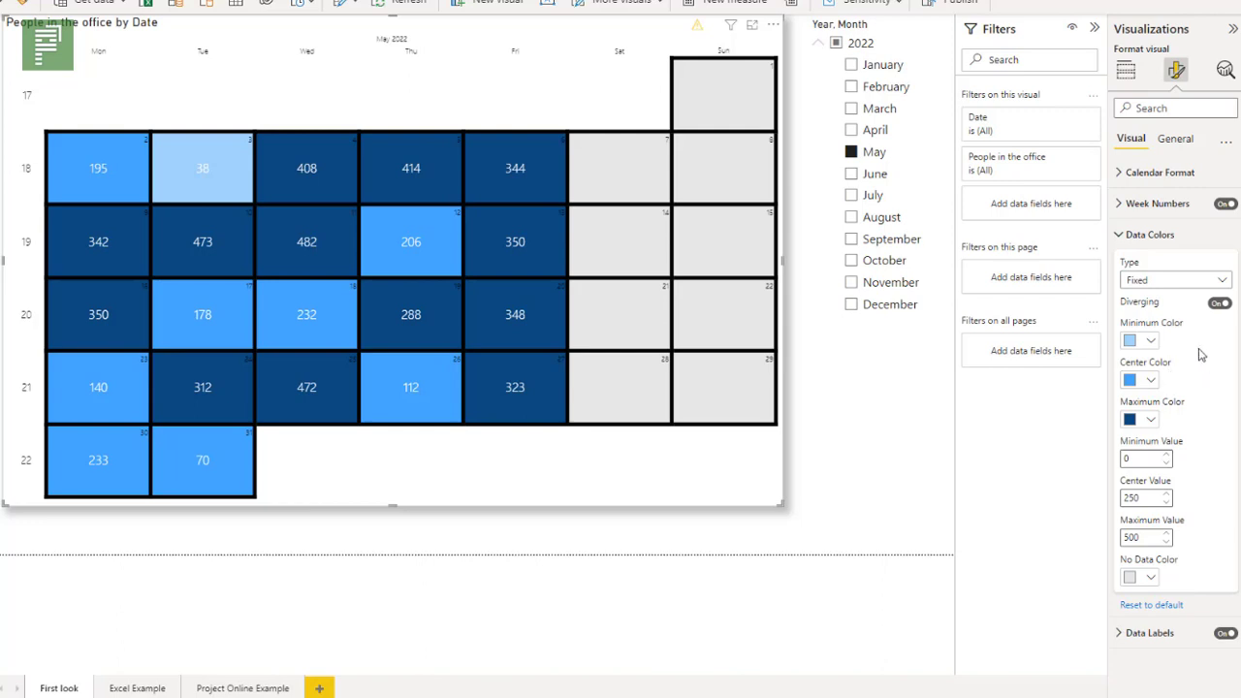
pyautogui.click(1170, 283)
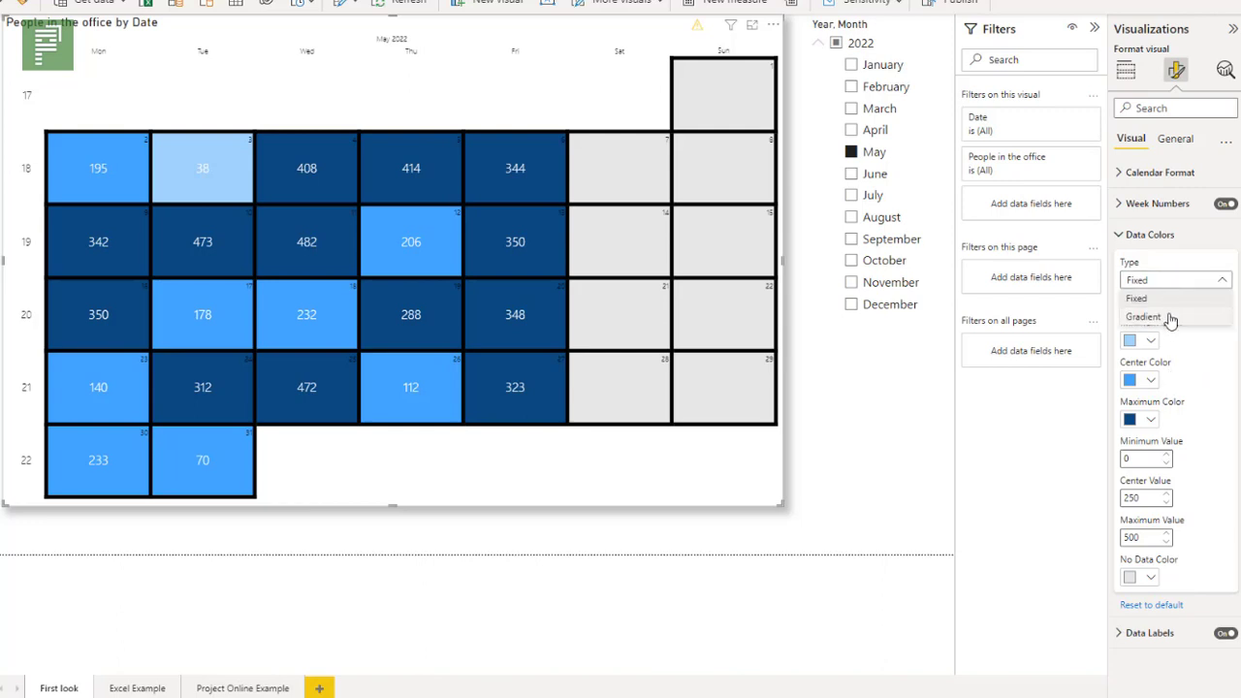
pyautogui.click(1173, 320)
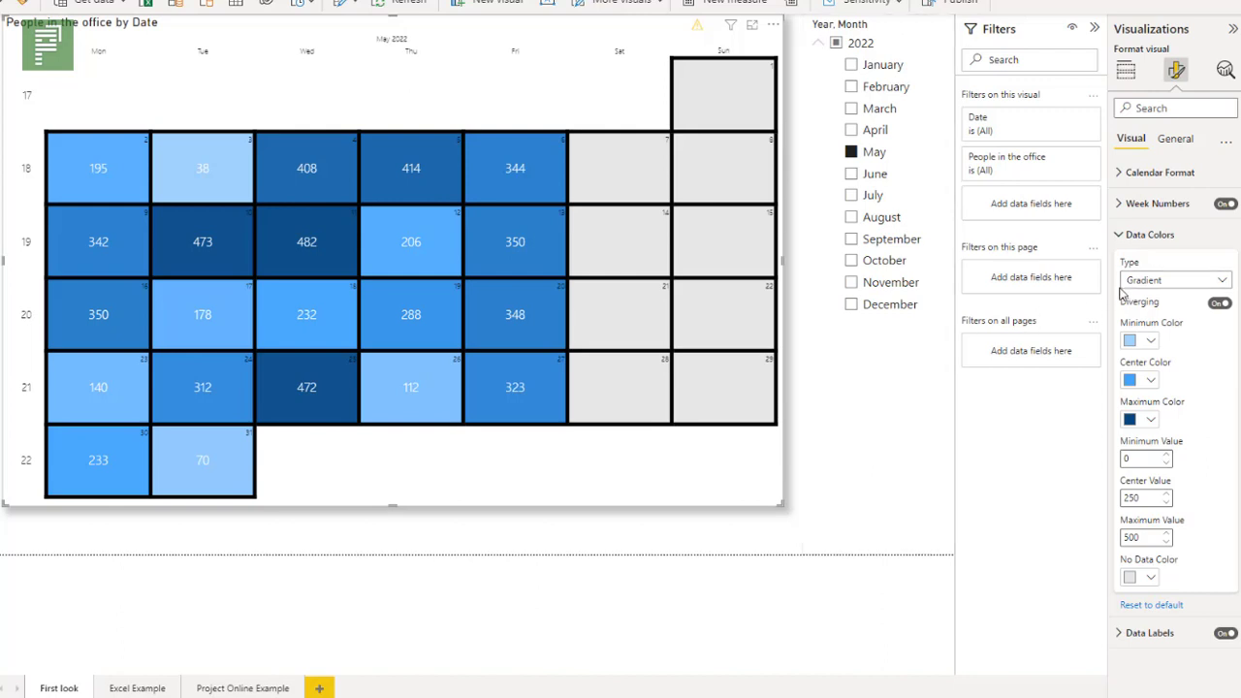
# Centre the People in the office by Date title and make its text white.
pyautogui.click(1176, 140)
pyautogui.click(1134, 204)
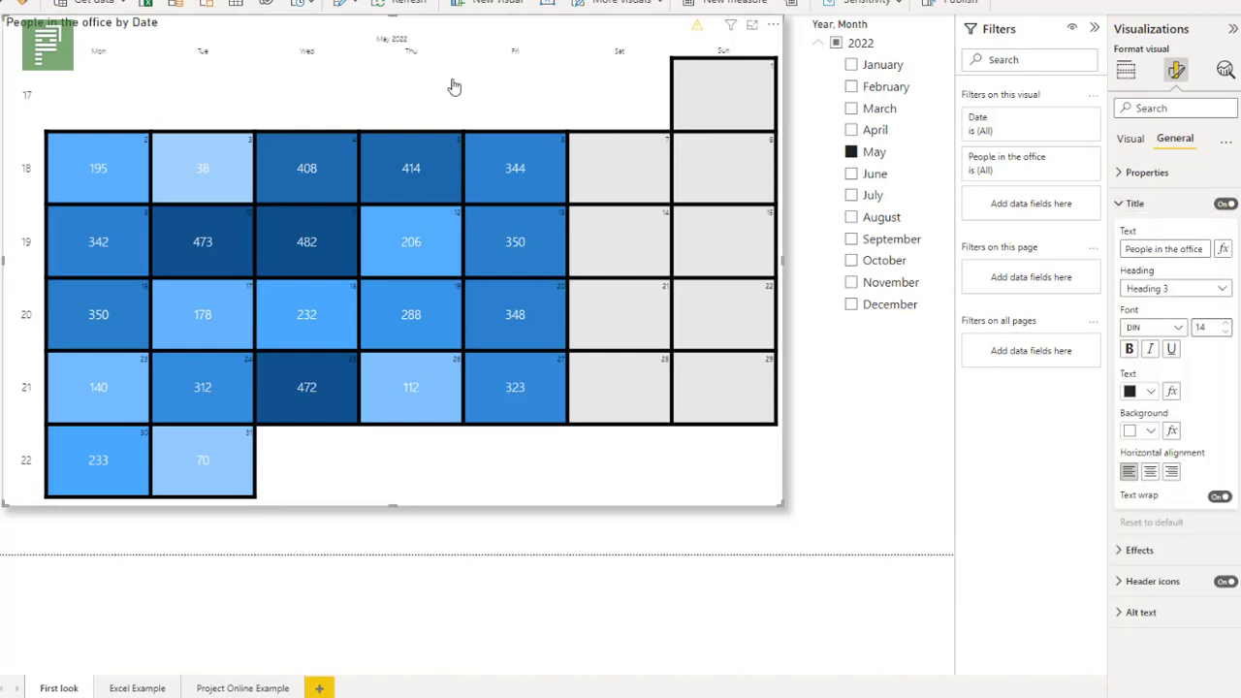
pyautogui.click(1149, 471)
pyautogui.click(1153, 390)
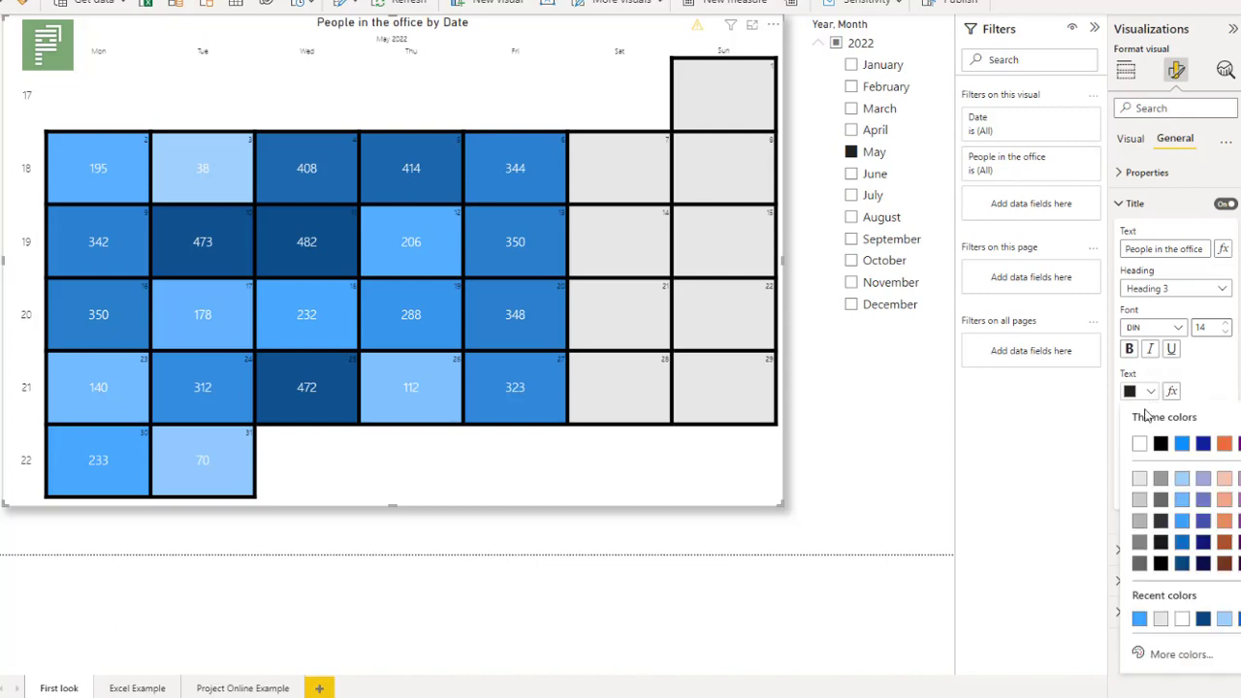
pyautogui.click(1137, 445)
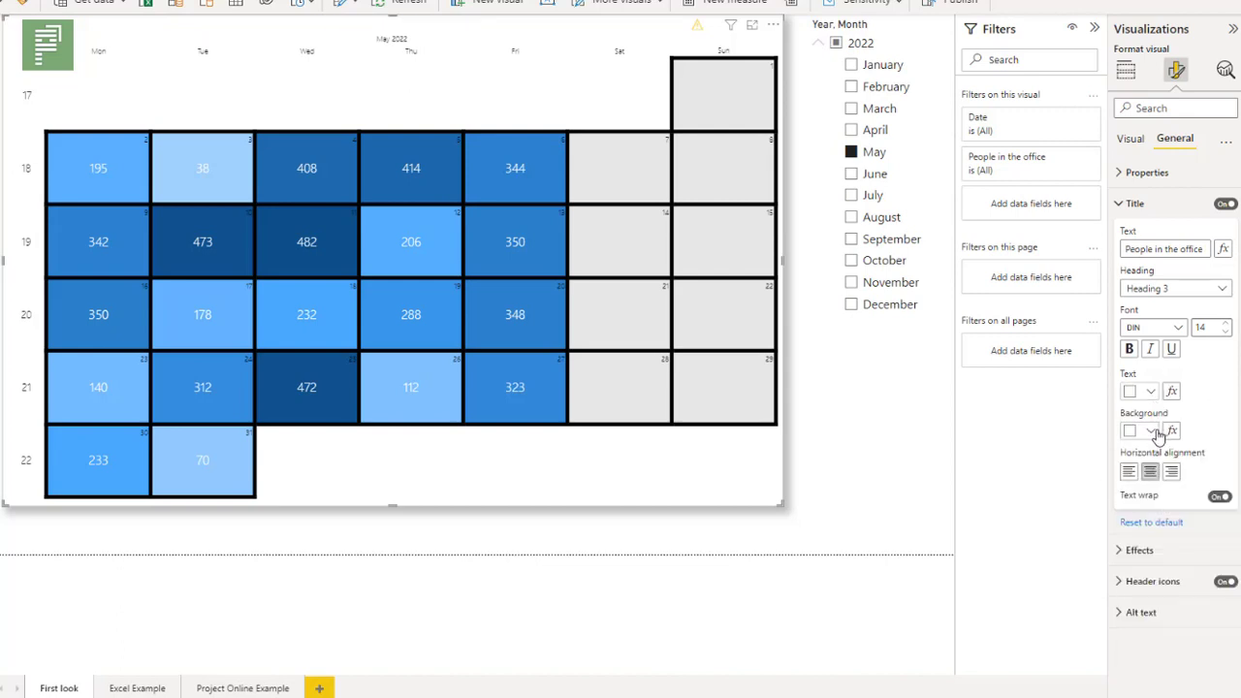
# Give the title a blue background and hide the visual's header icons.
pyautogui.click(1154, 432)
pyautogui.click(1190, 486)
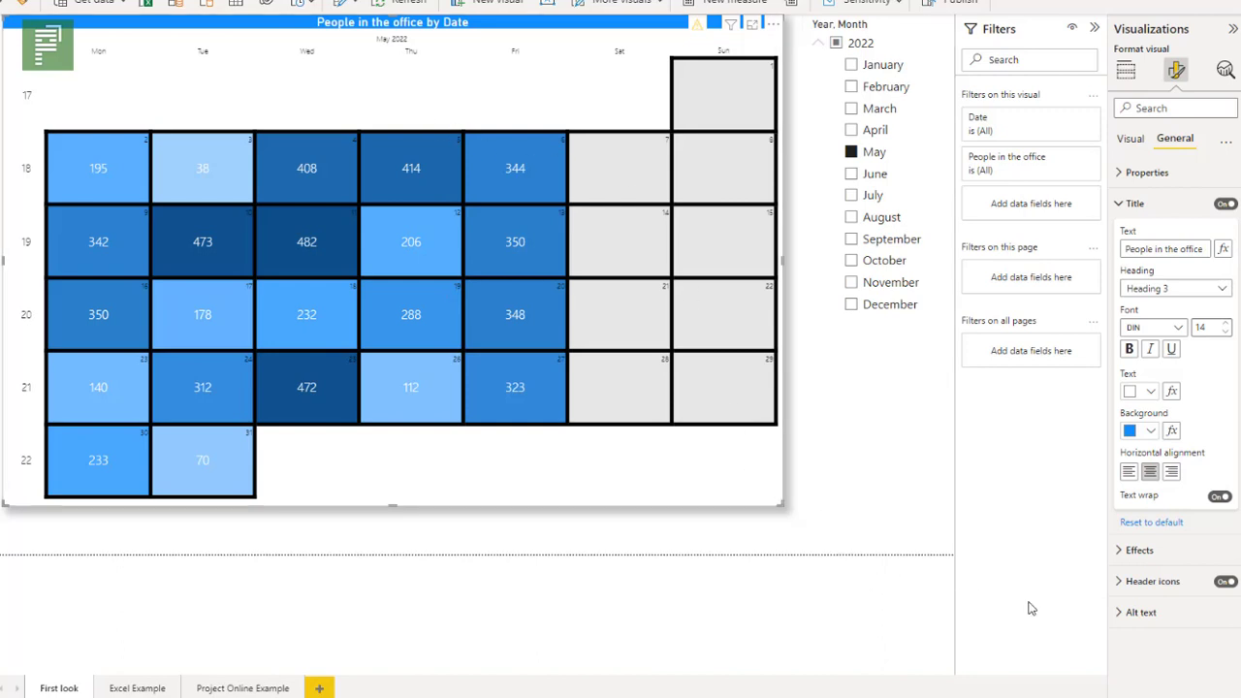
pyautogui.click(1225, 583)
pyautogui.moveTo(745, 35)
pyautogui.click(147, 689)
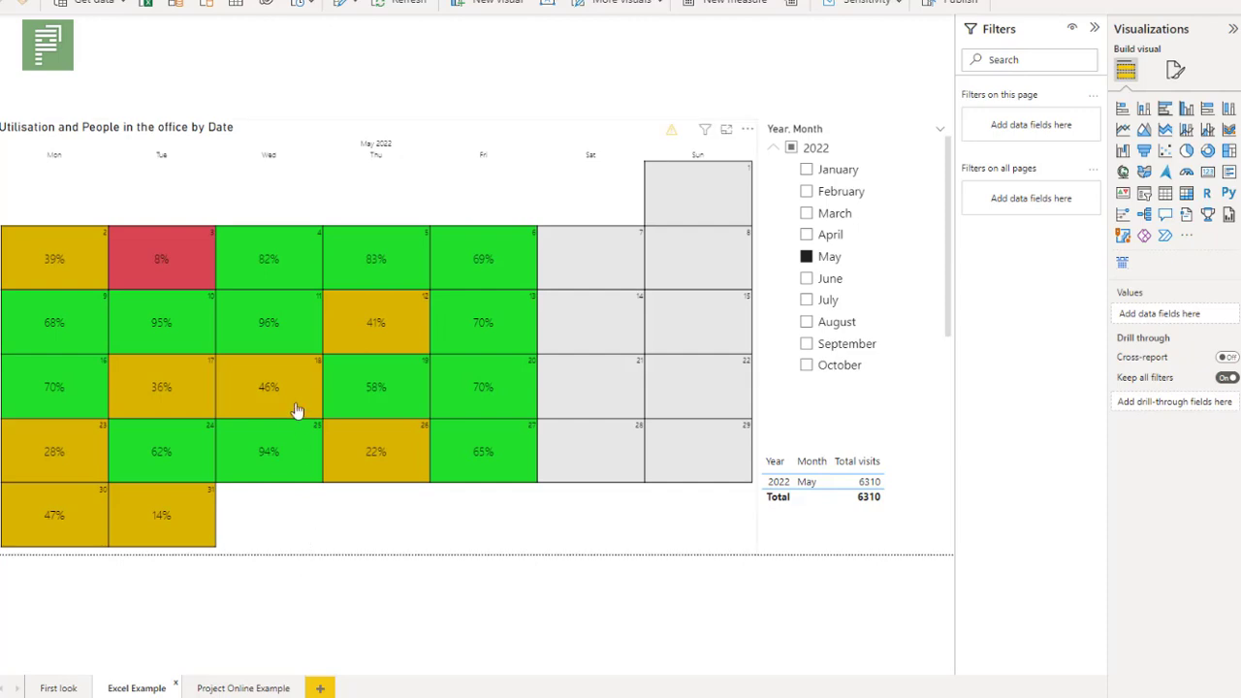
pyautogui.moveTo(287, 385)
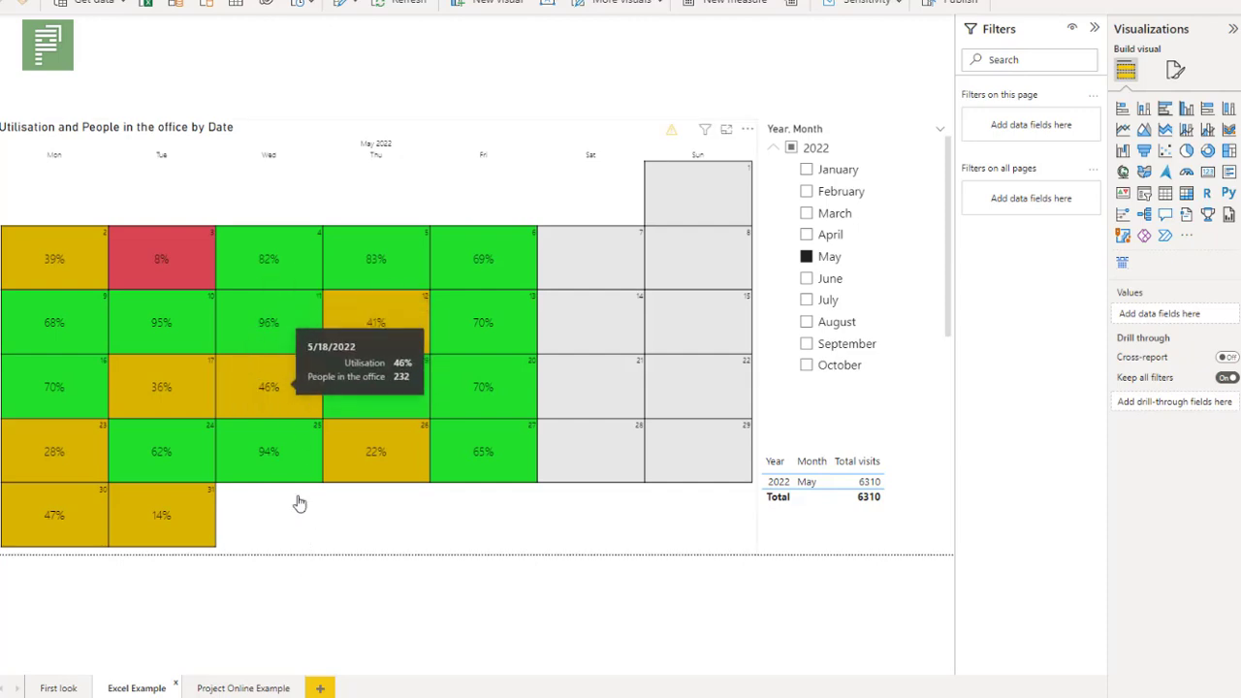
pyautogui.click(277, 374)
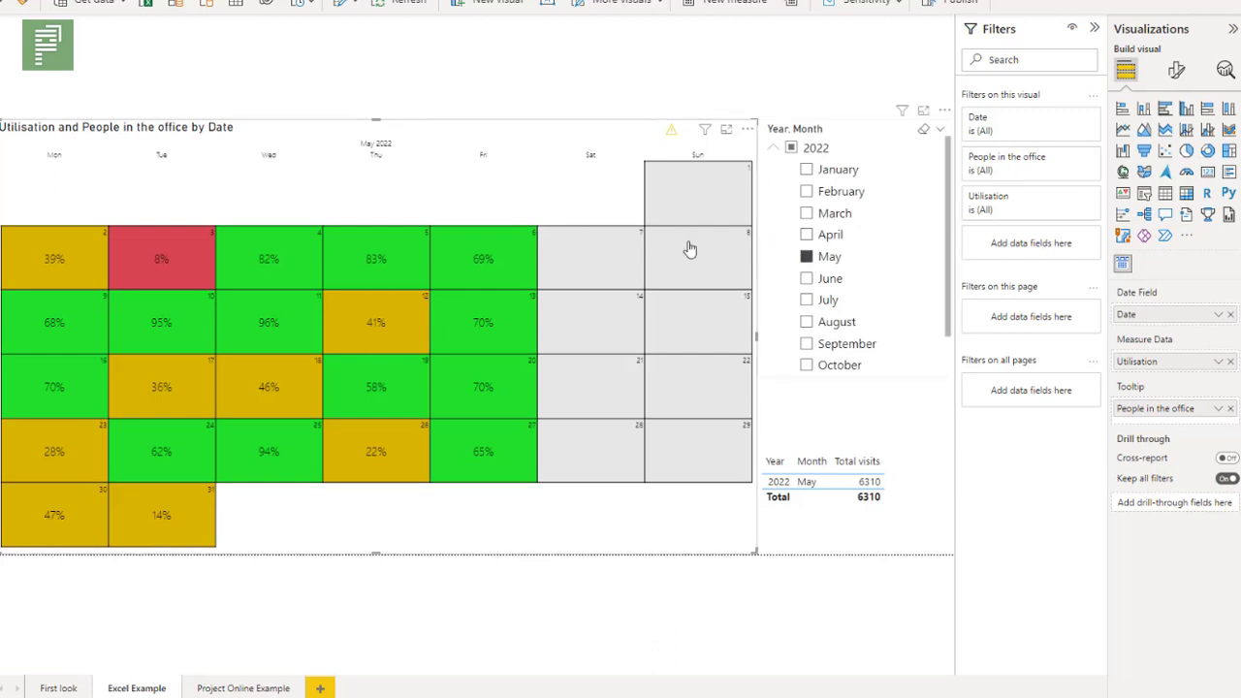
pyautogui.moveTo(153, 254)
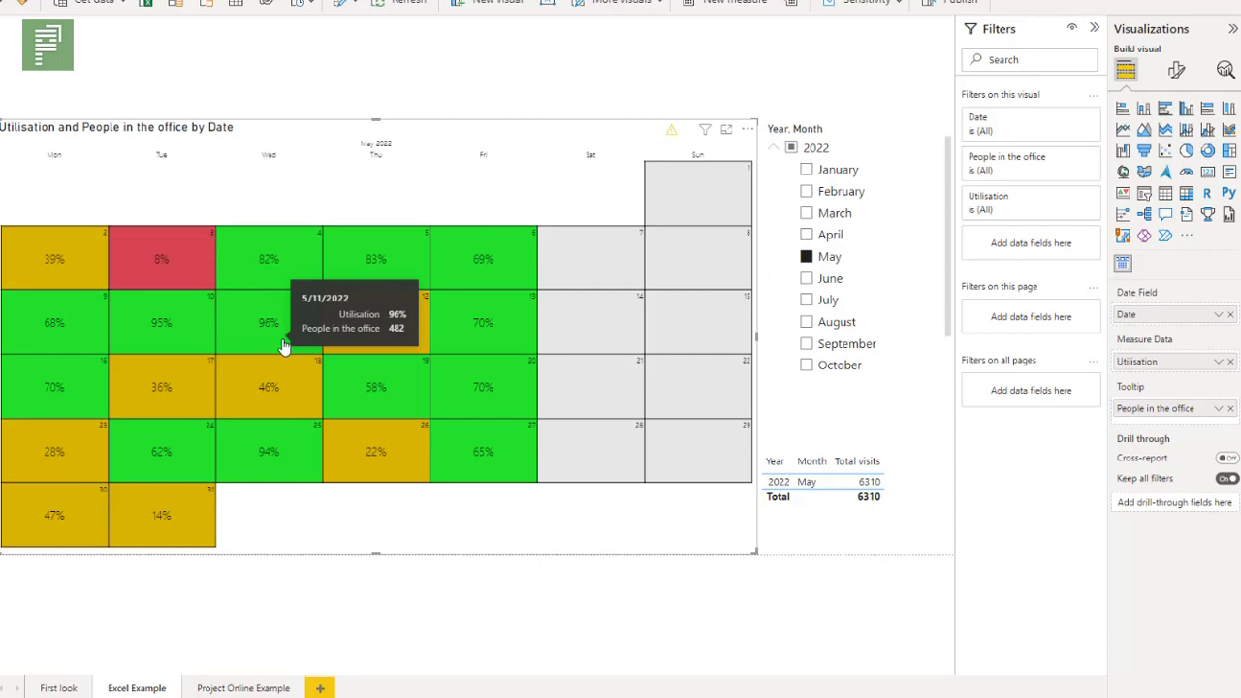
pyautogui.click(805, 279)
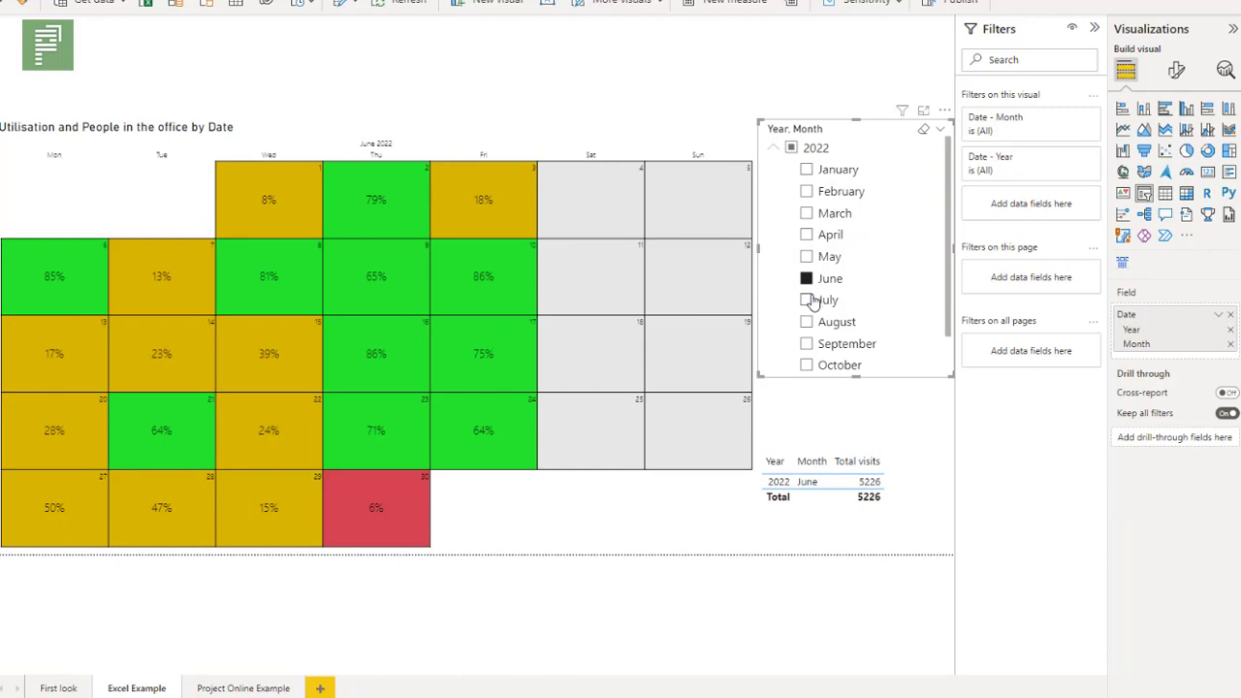
pyautogui.click(810, 300)
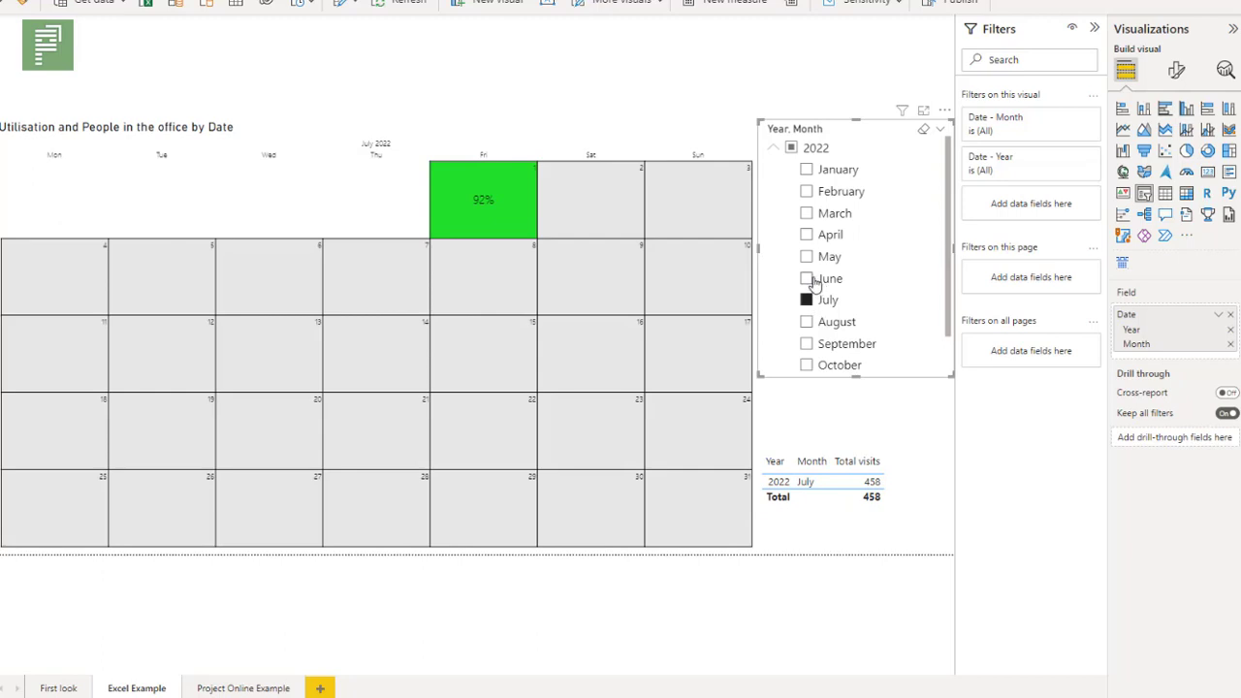
pyautogui.click(806, 256)
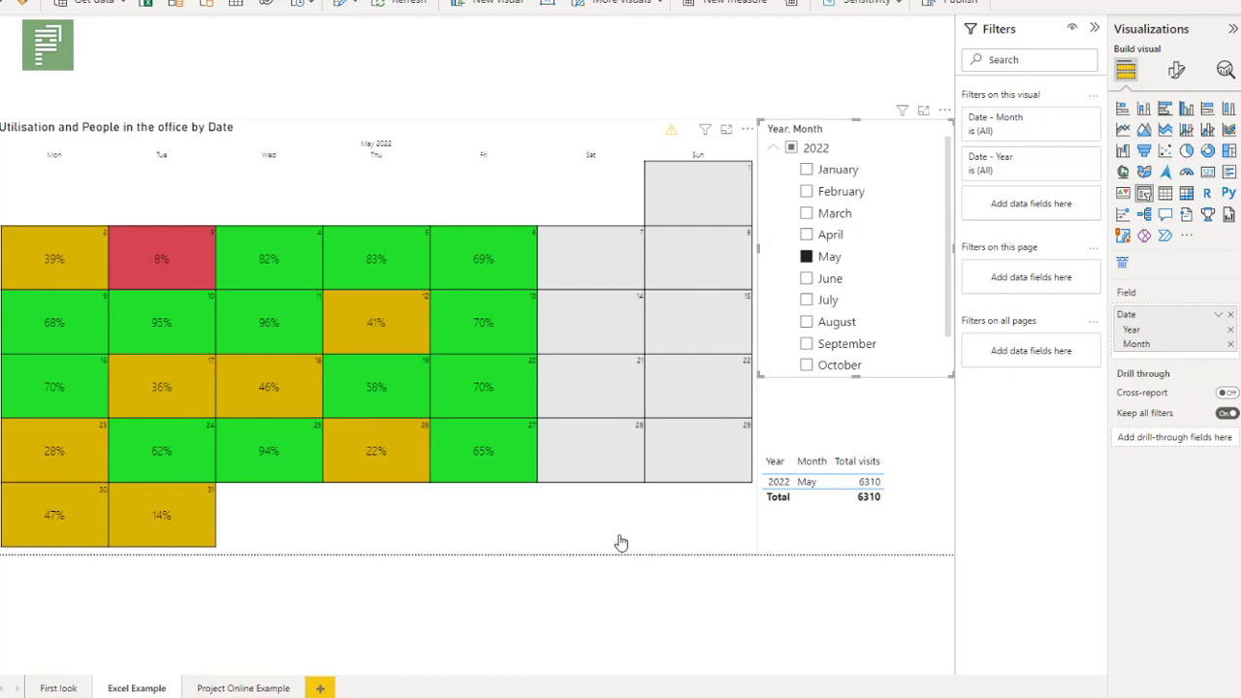
pyautogui.click(67, 688)
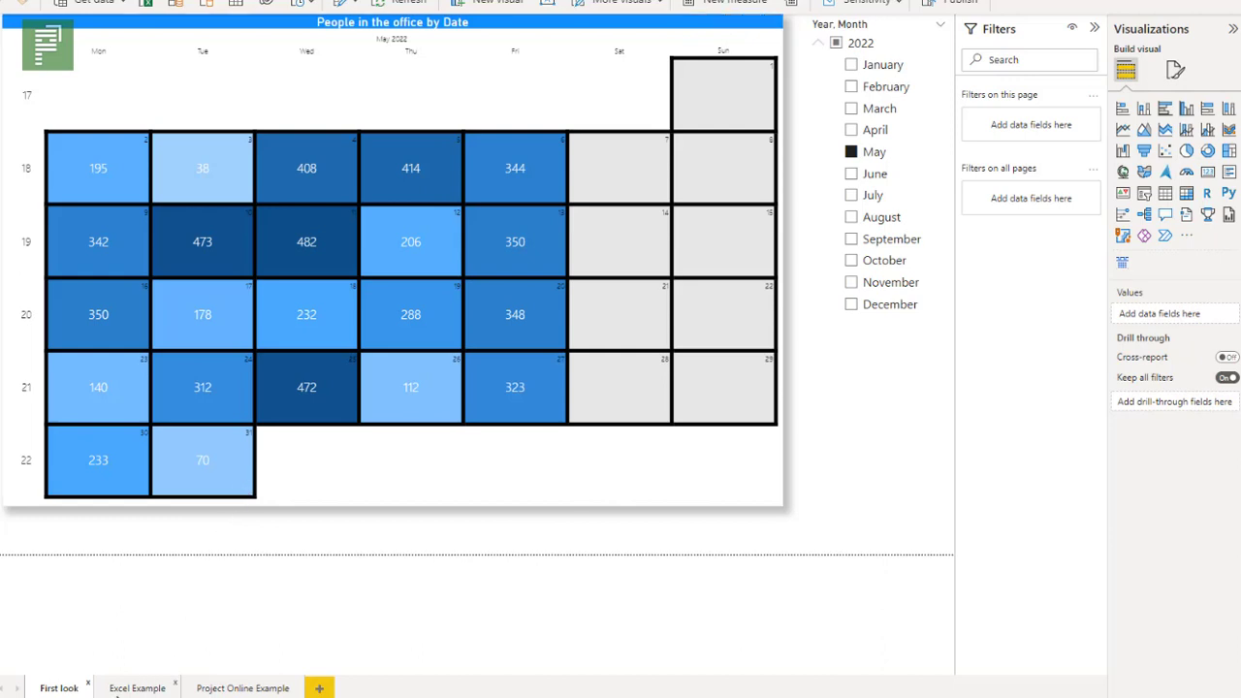
# Go via the Excel Example page to the Project Online Example page.
pyautogui.click(121, 688)
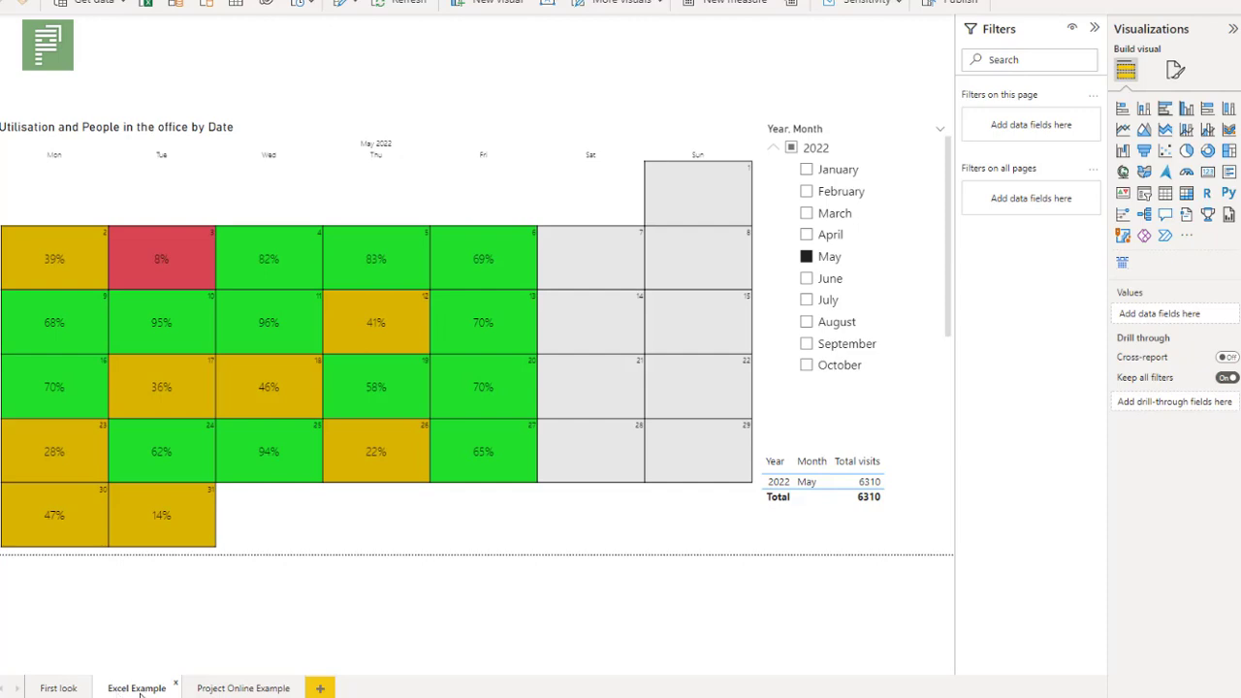
pyautogui.click(205, 689)
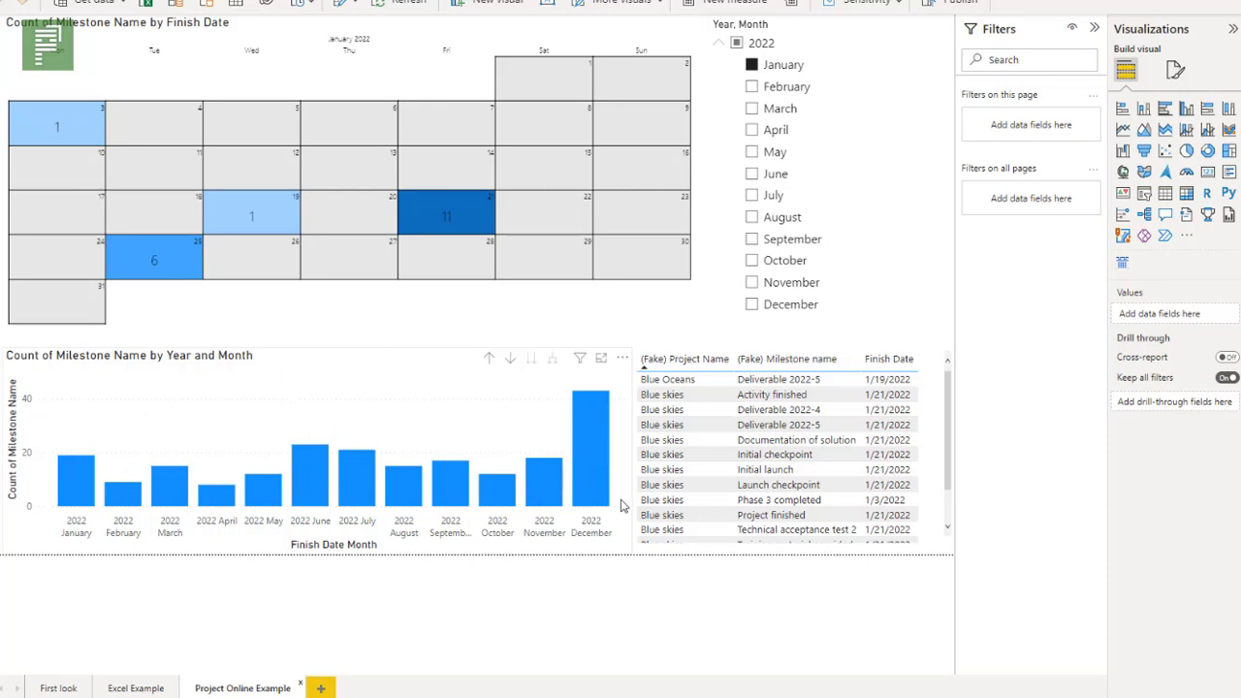
pyautogui.moveTo(601, 480)
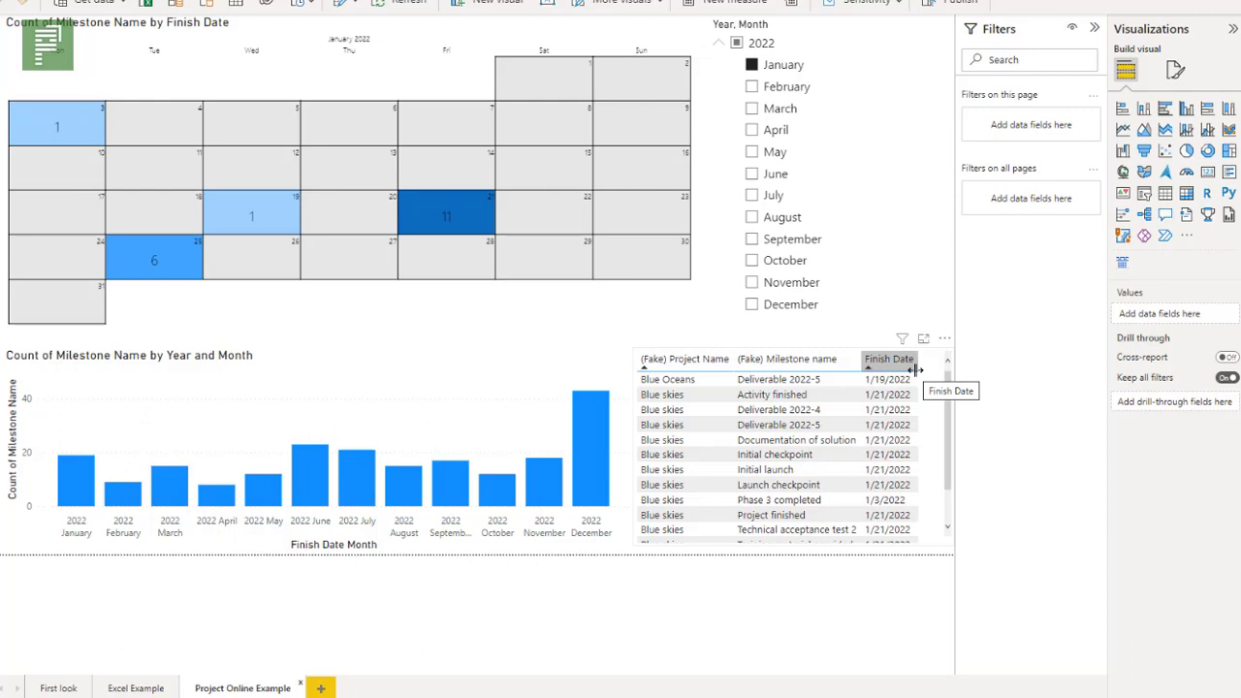
pyautogui.click(475, 227)
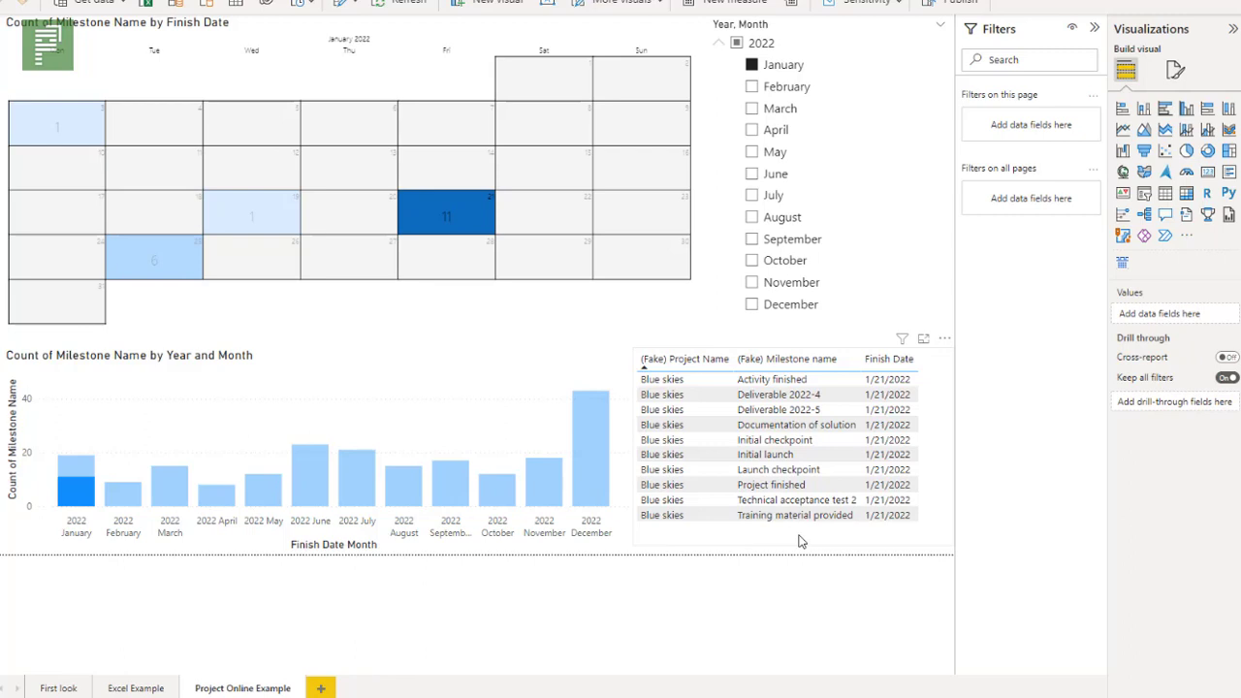
pyautogui.click(291, 237)
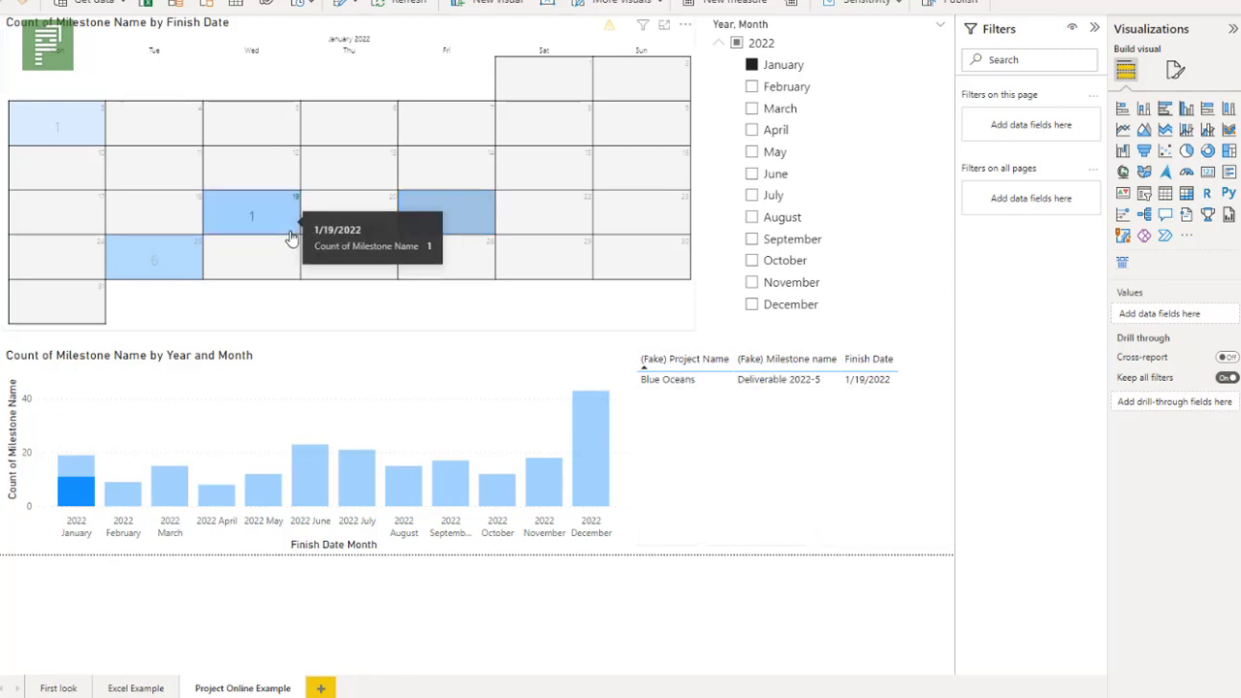
pyautogui.click(82, 148)
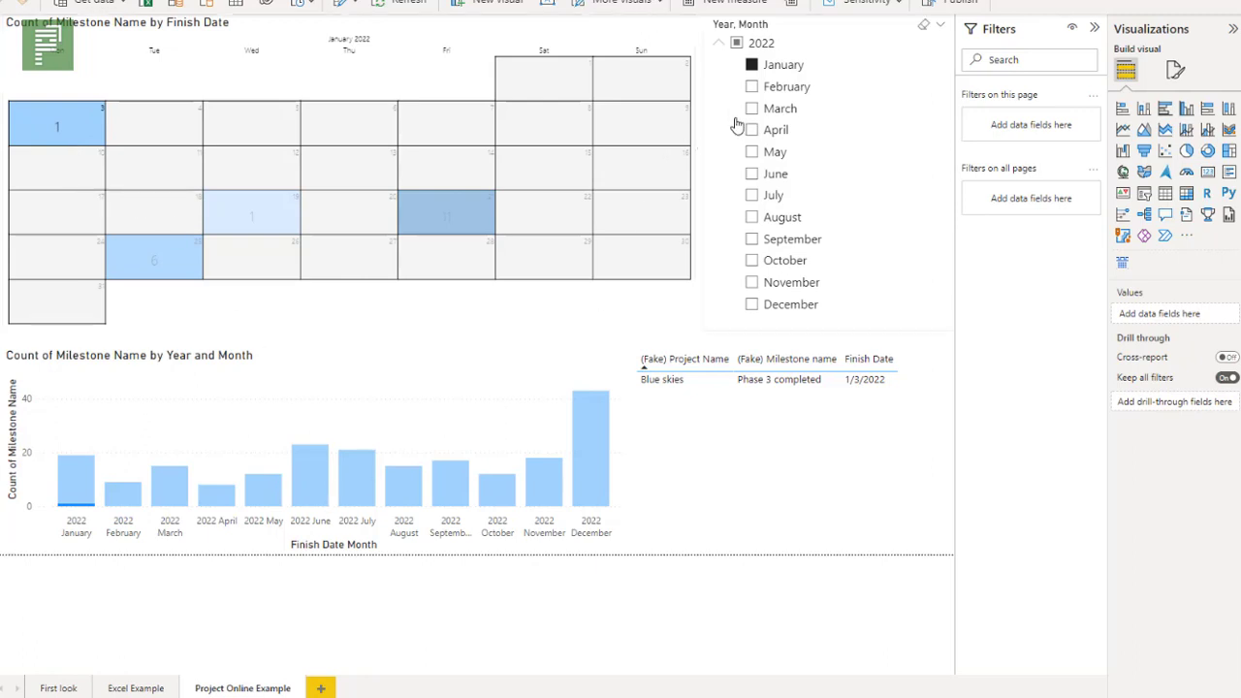
pyautogui.click(92, 139)
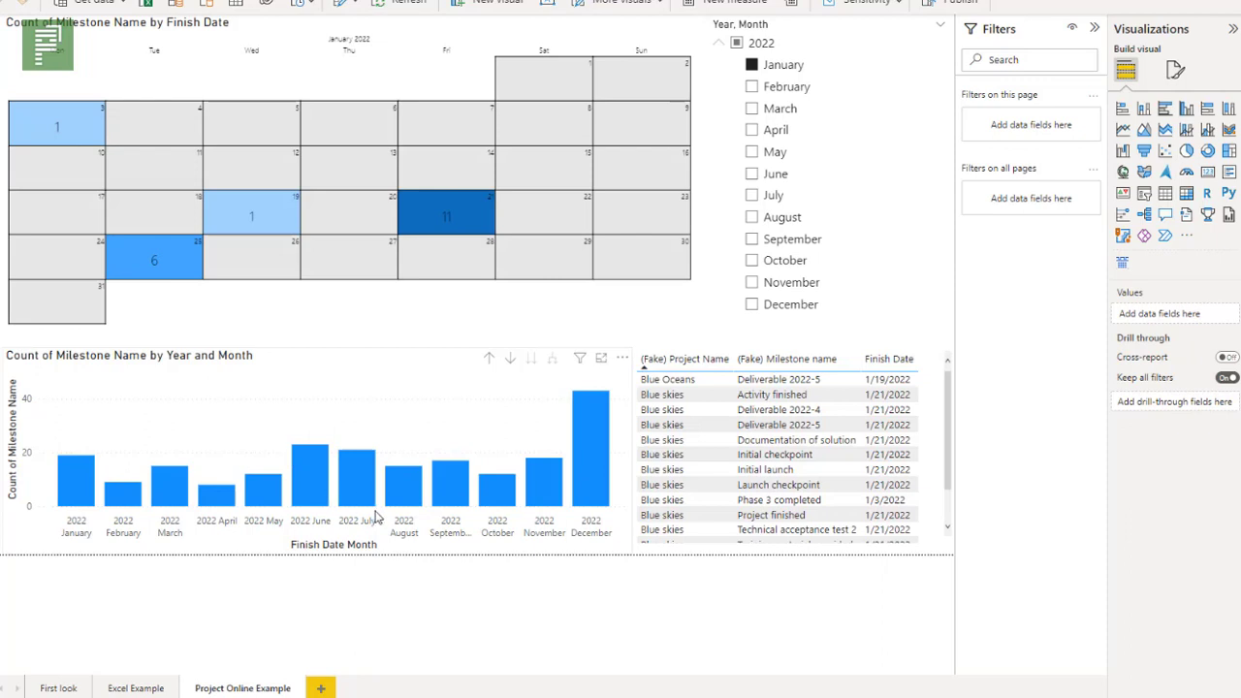
# Show March 2022 and cross-filter the table to 31, 28, 21 and 17 March milestones.
pyautogui.click(752, 110)
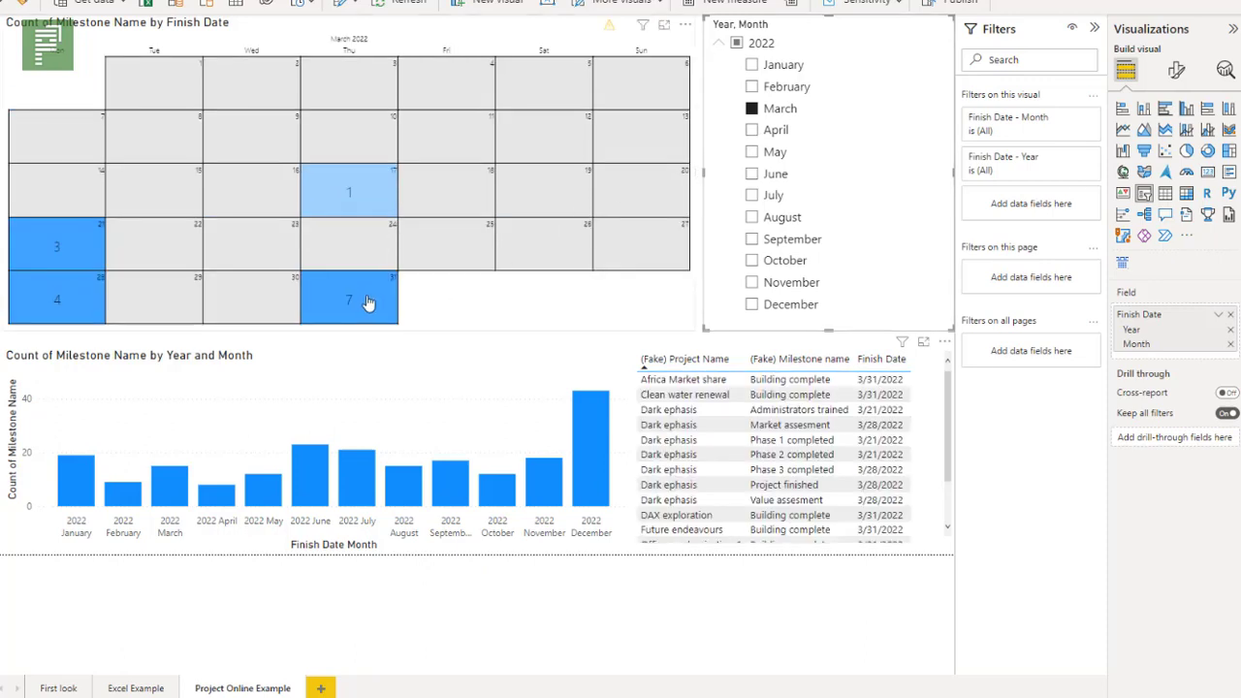
pyautogui.click(364, 303)
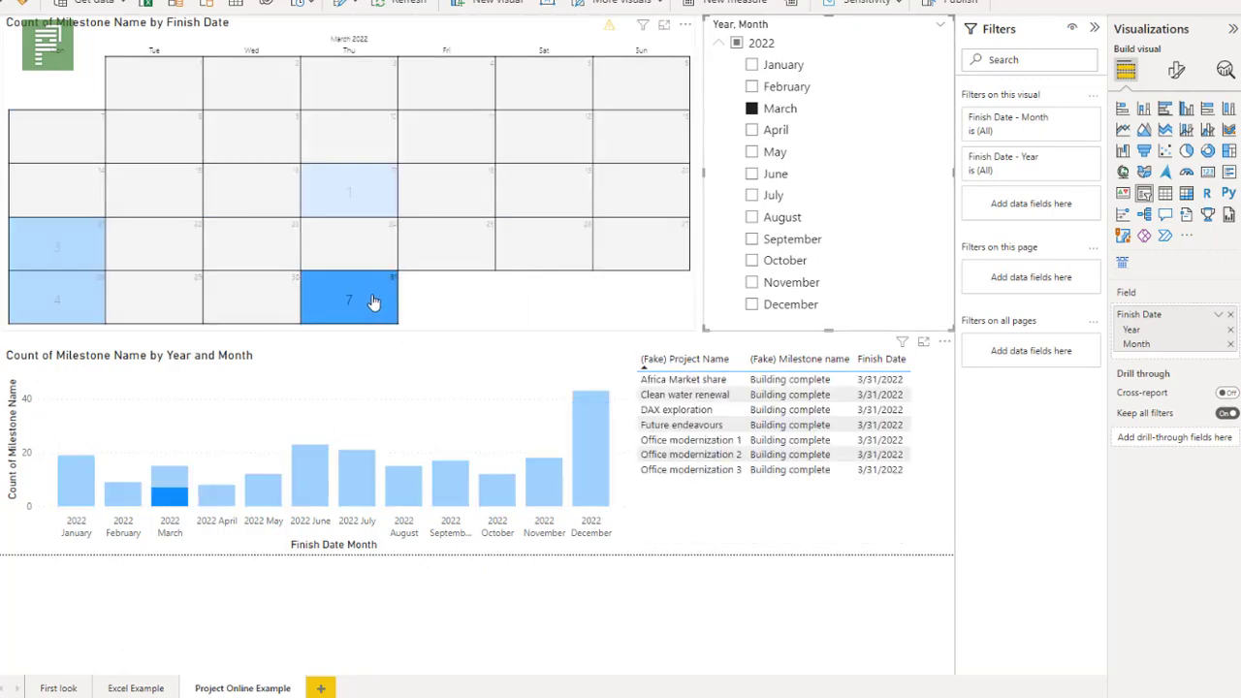
pyautogui.moveTo(377, 319)
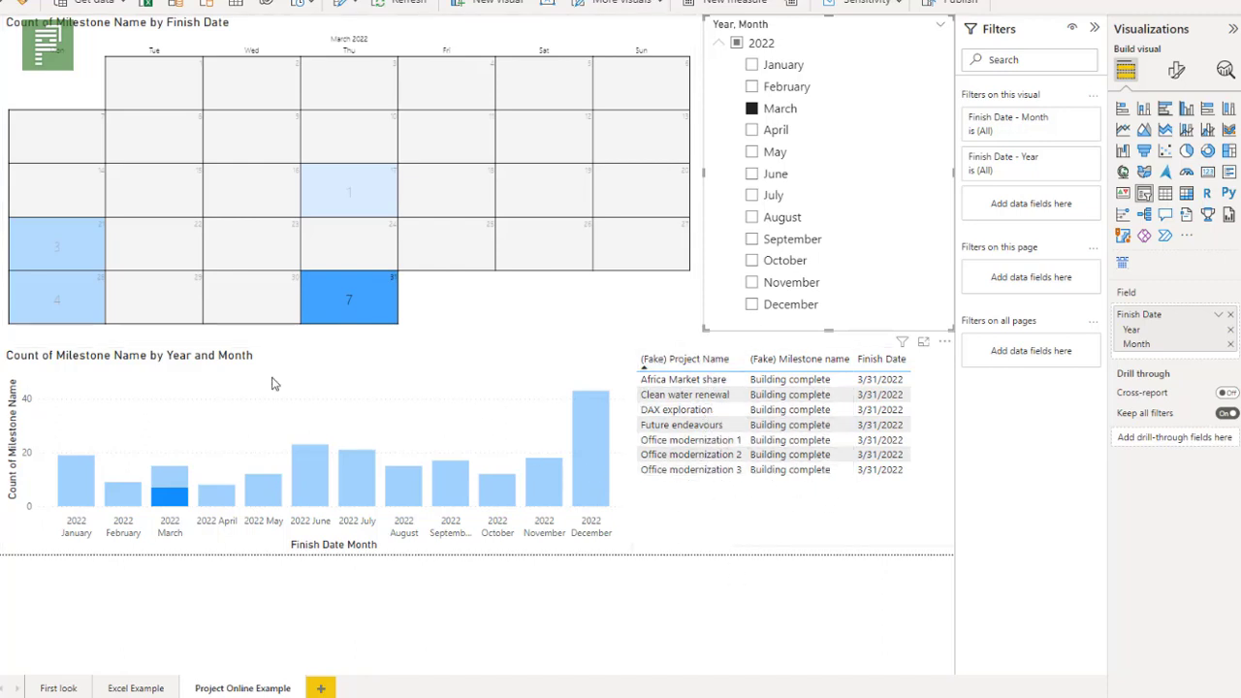
pyautogui.click(97, 297)
pyautogui.click(93, 247)
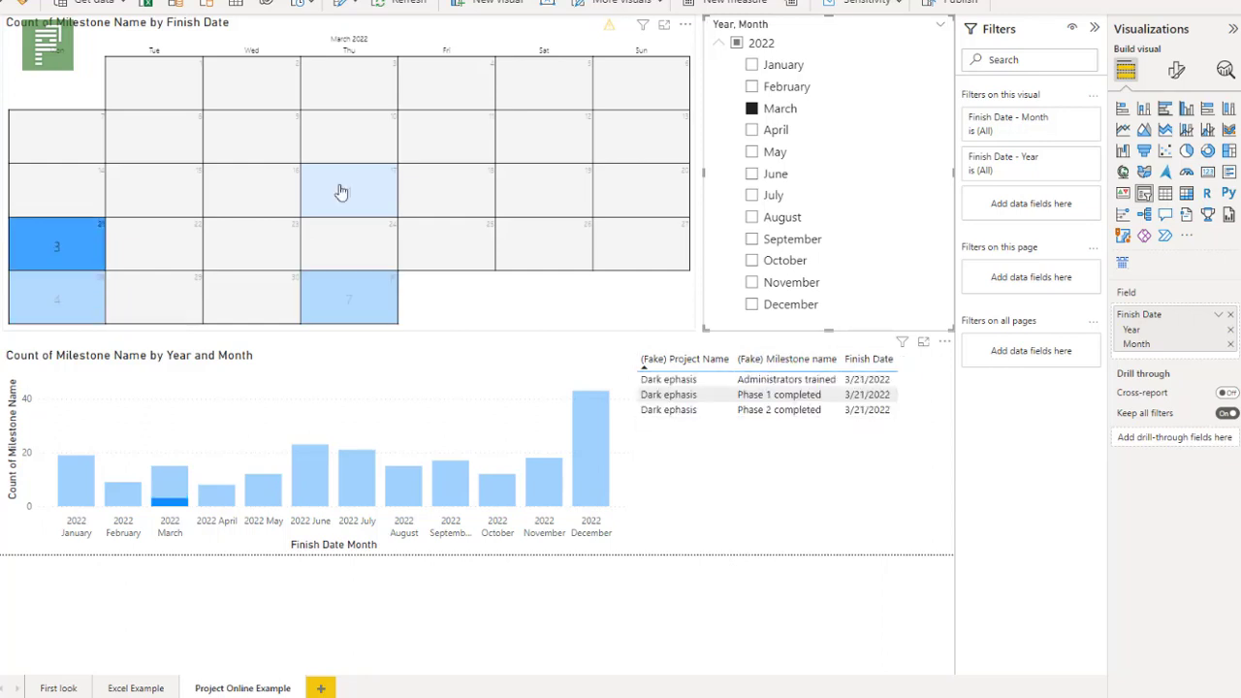
pyautogui.click(340, 211)
pyautogui.click(351, 297)
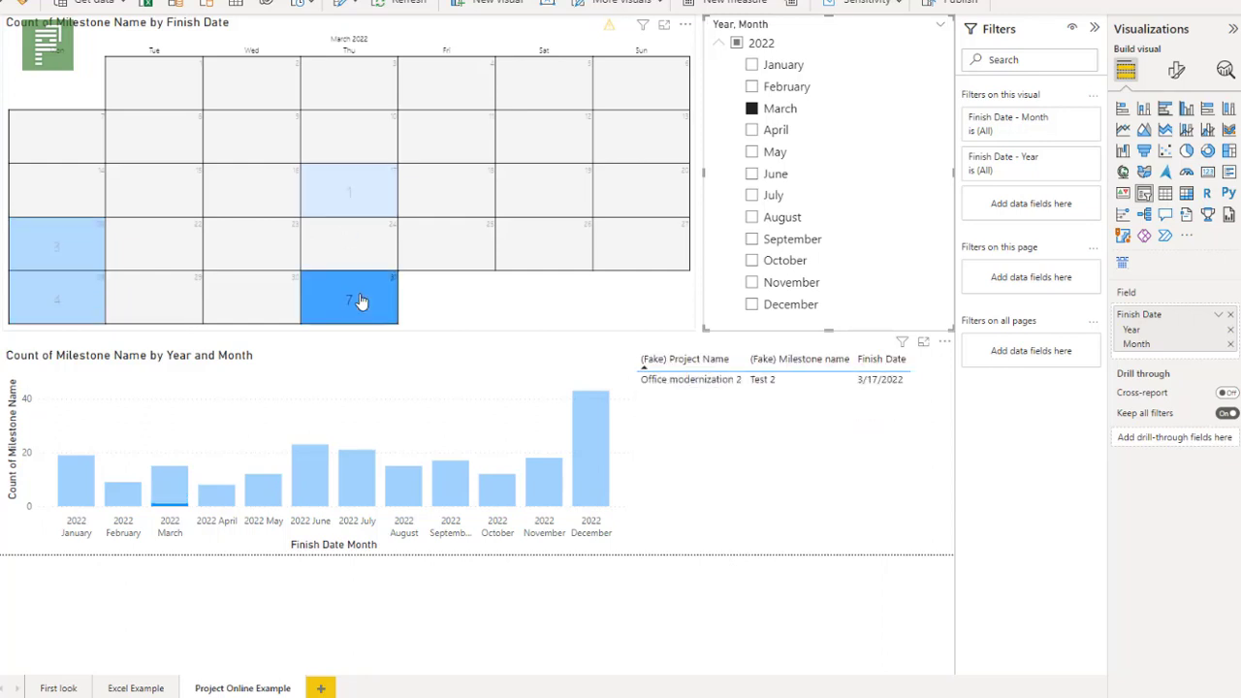
# Show May 2022, then filter the table to 4, 18, 19 and finally 26 May milestones.
pyautogui.click(753, 153)
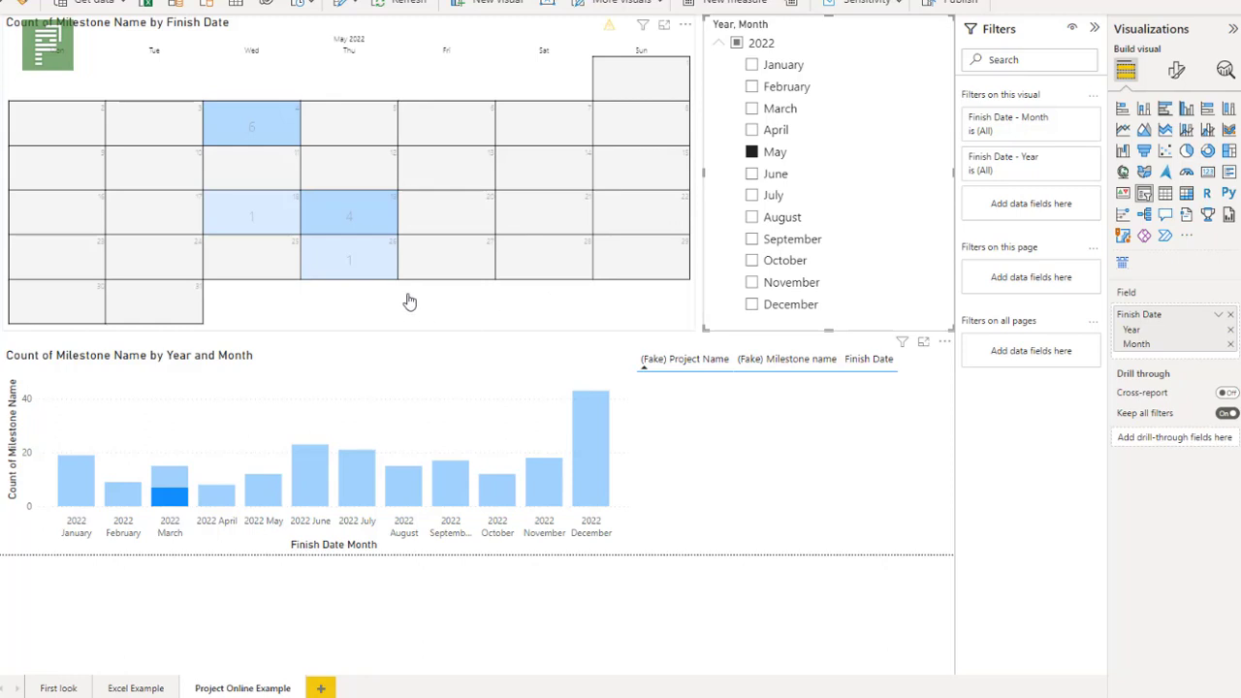
pyautogui.click(303, 205)
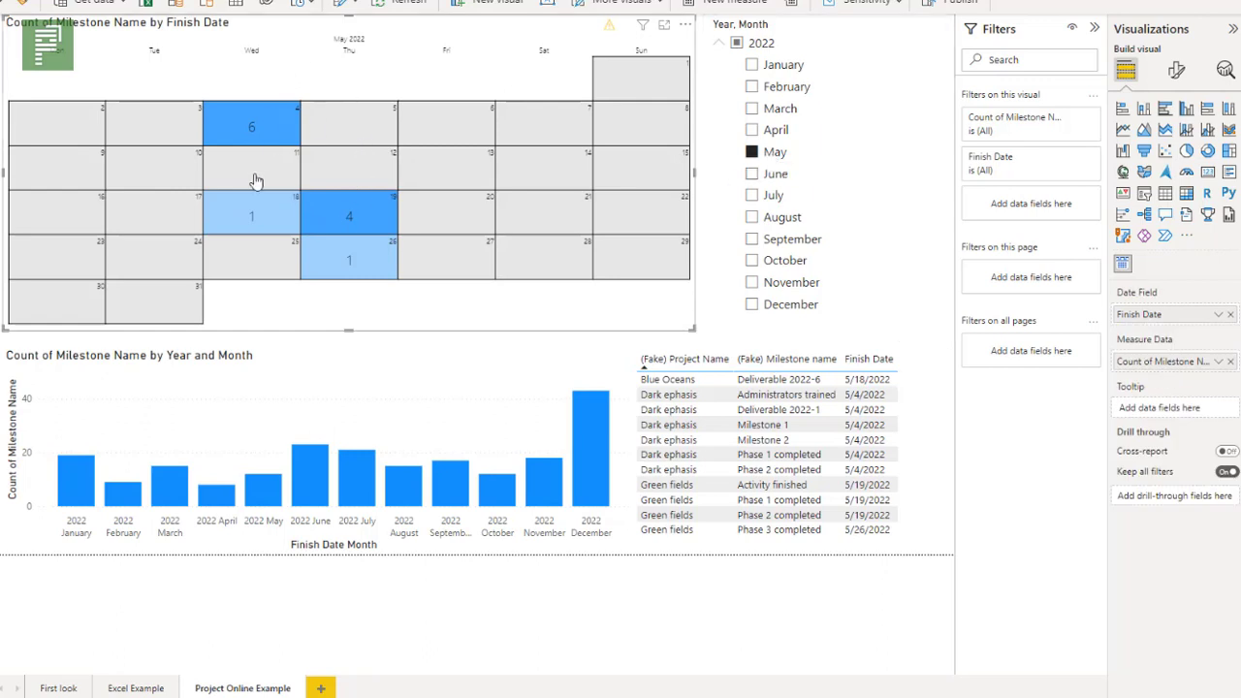
pyautogui.click(255, 124)
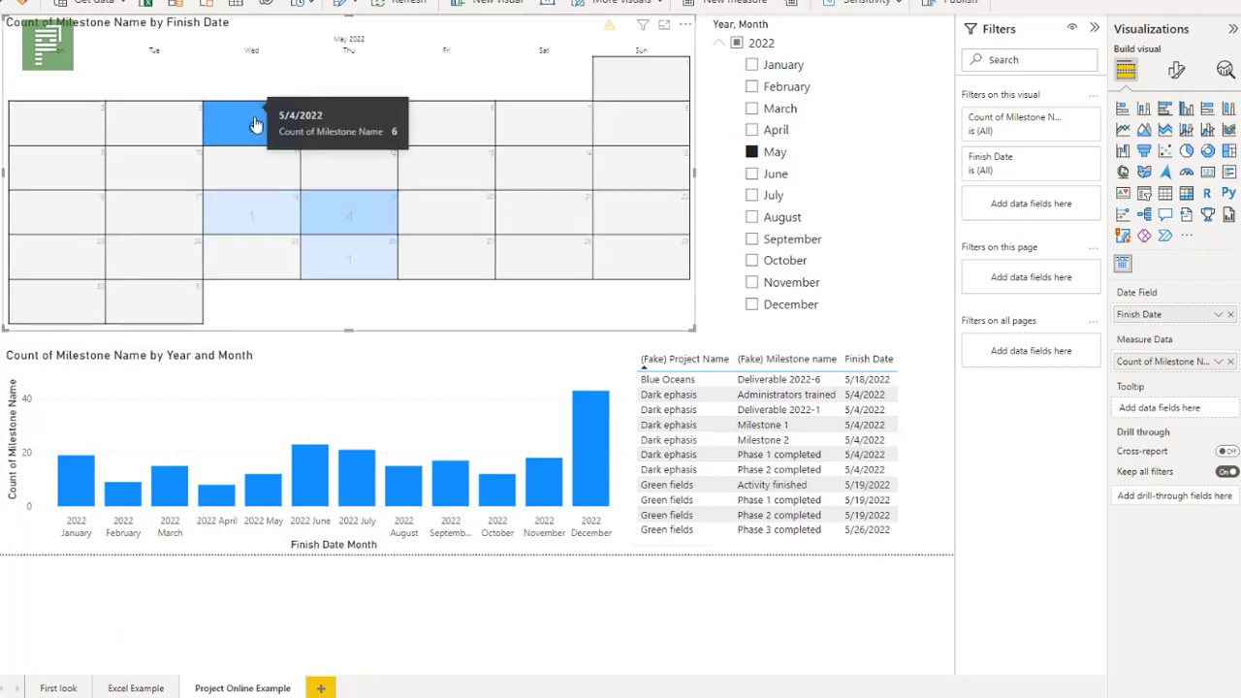
pyautogui.click(254, 215)
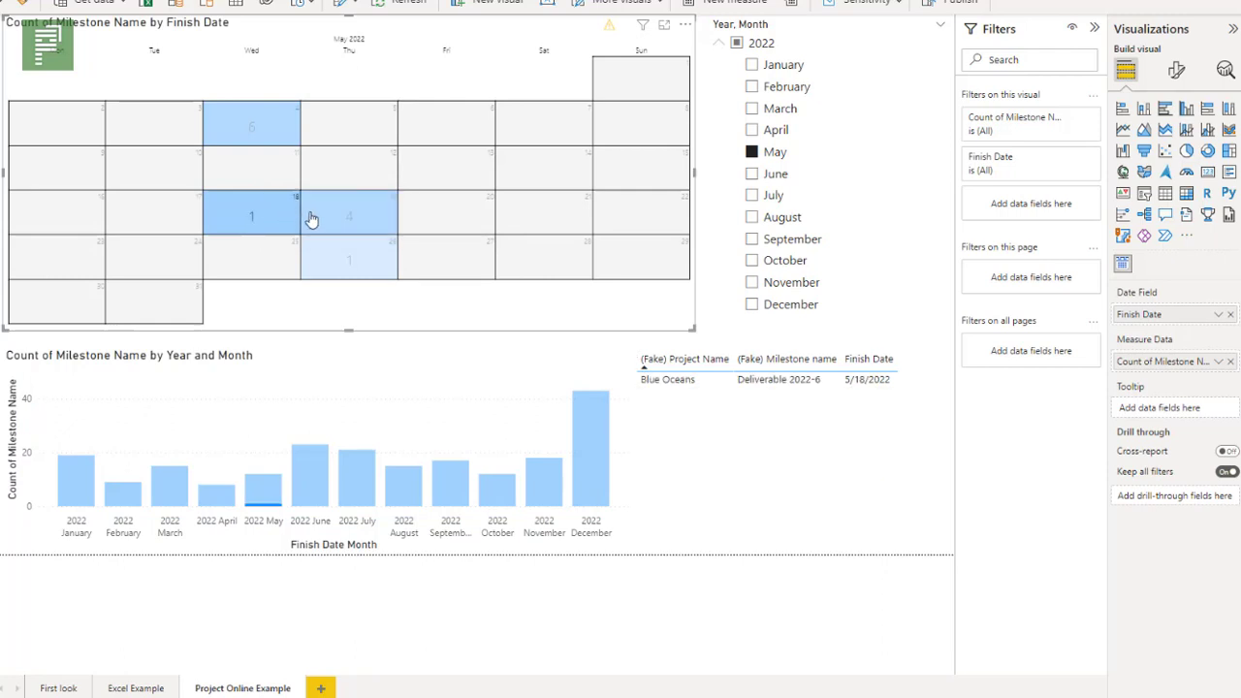
pyautogui.click(330, 219)
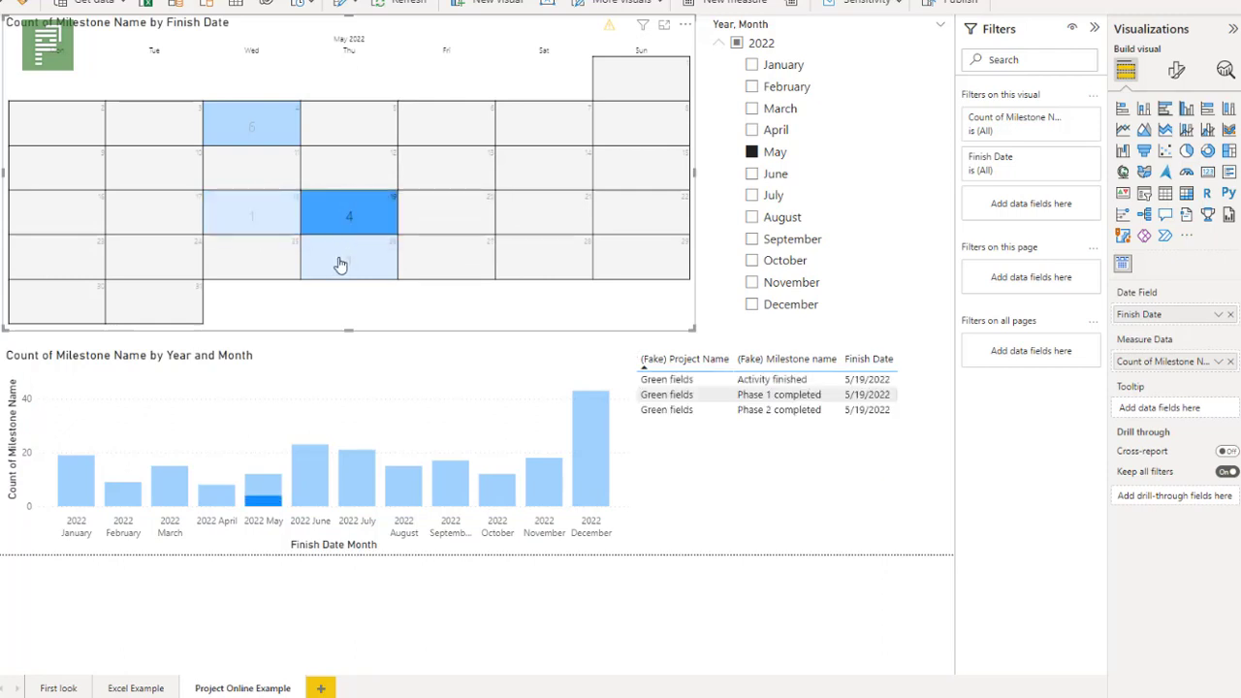
pyautogui.click(340, 264)
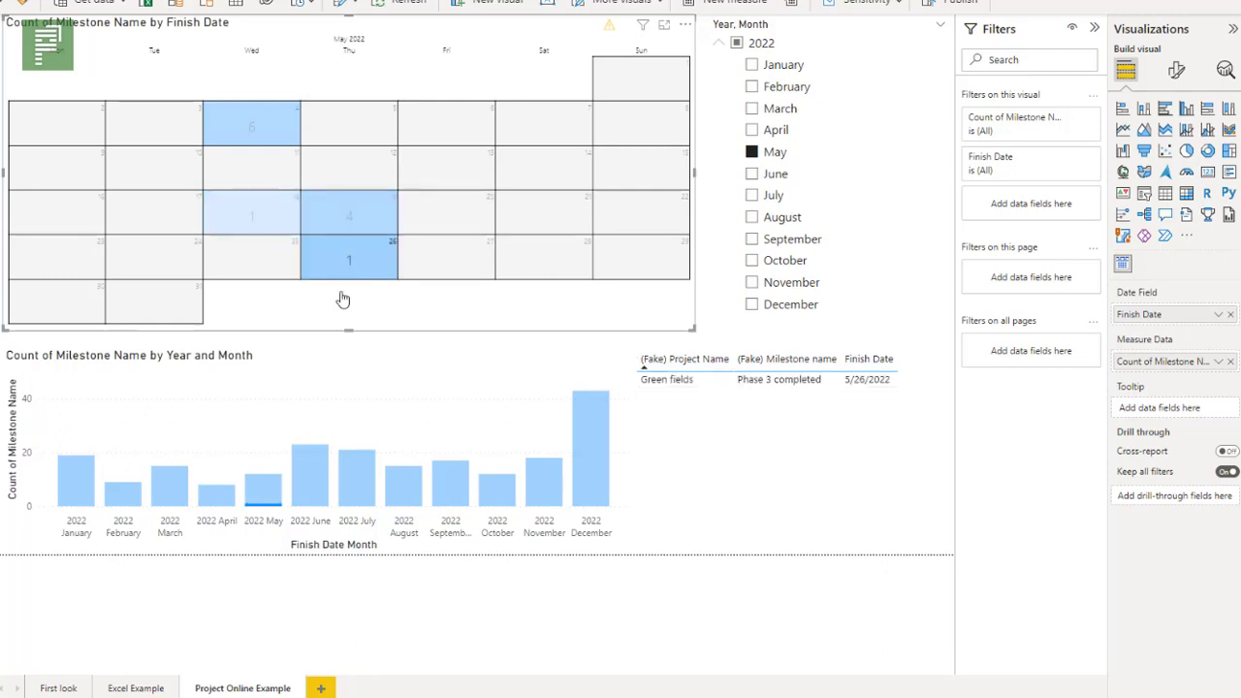